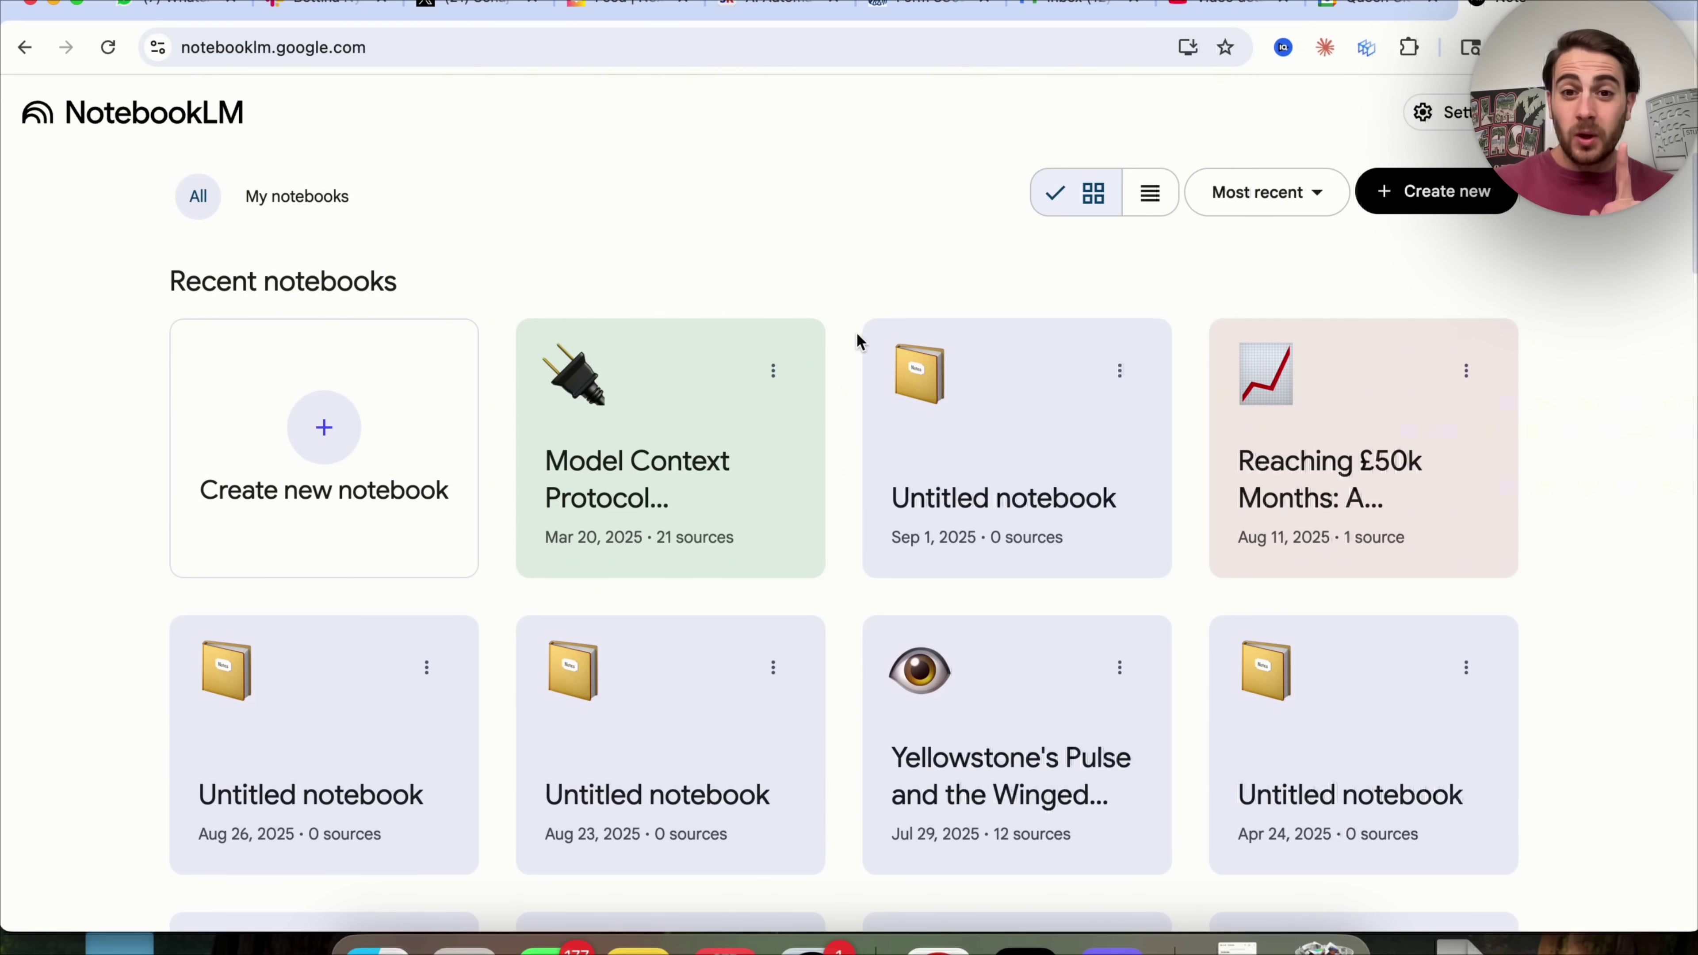
Open the Model Context Protocol Introduction notebook from the recent notebooks on the home page.
left_click(653, 406)
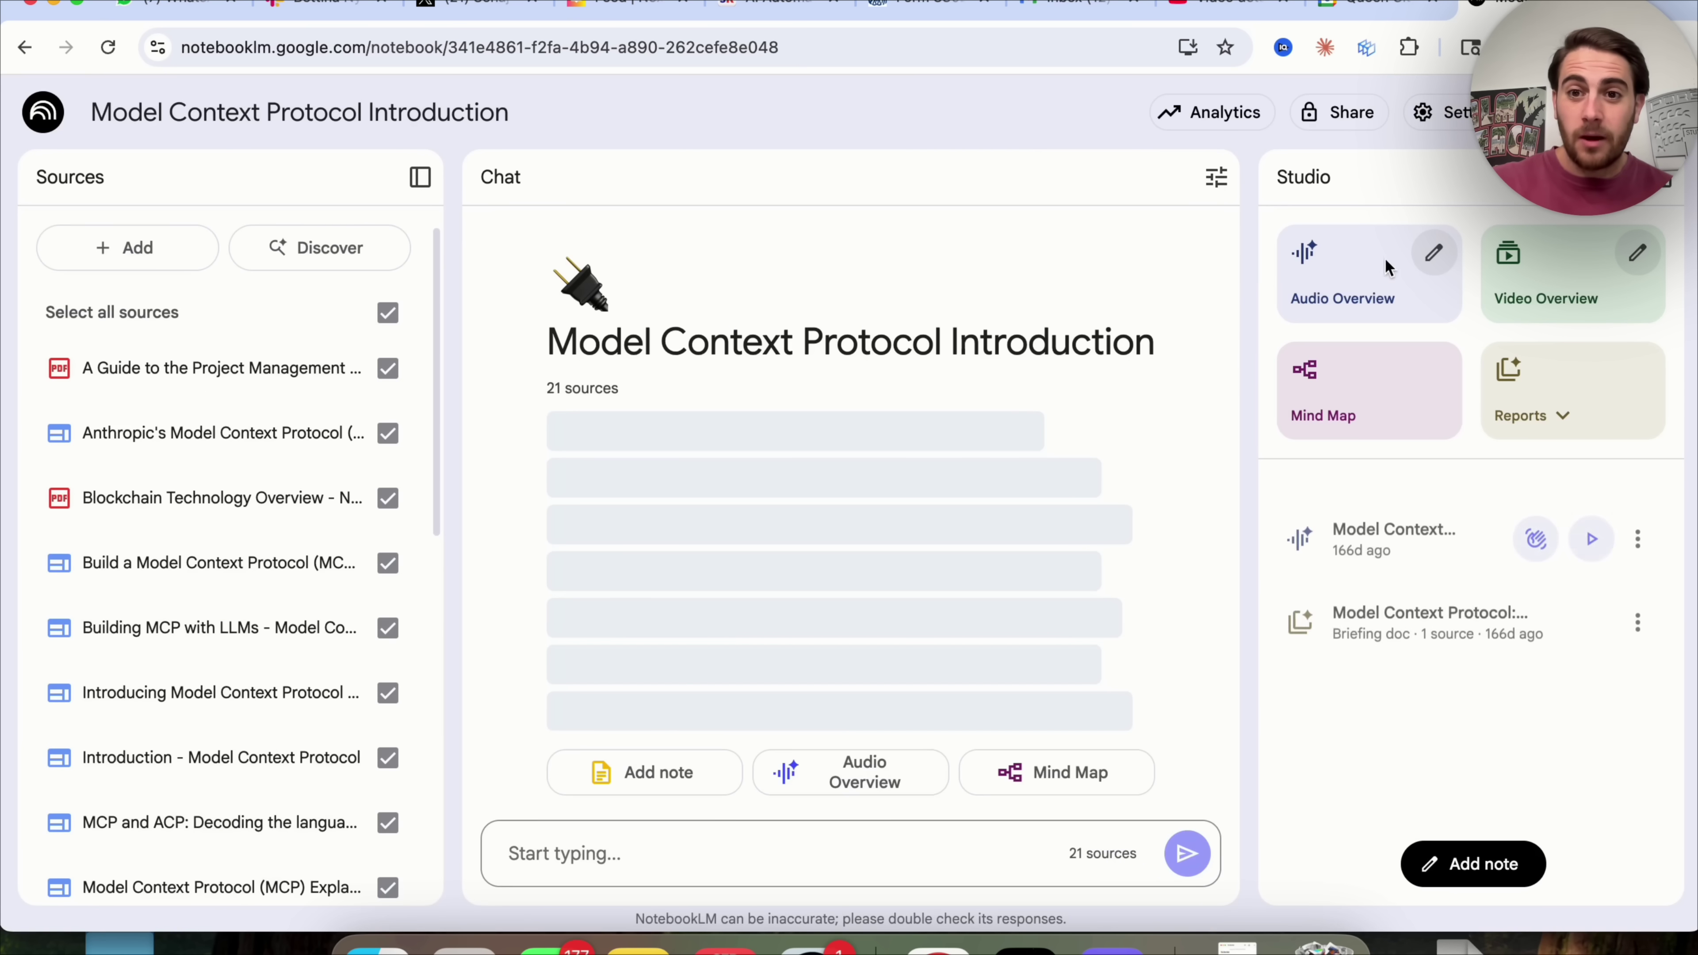
In Audio Overview customization, compare formats and lengths, then settle on the Brief format.
left_click(1434, 254)
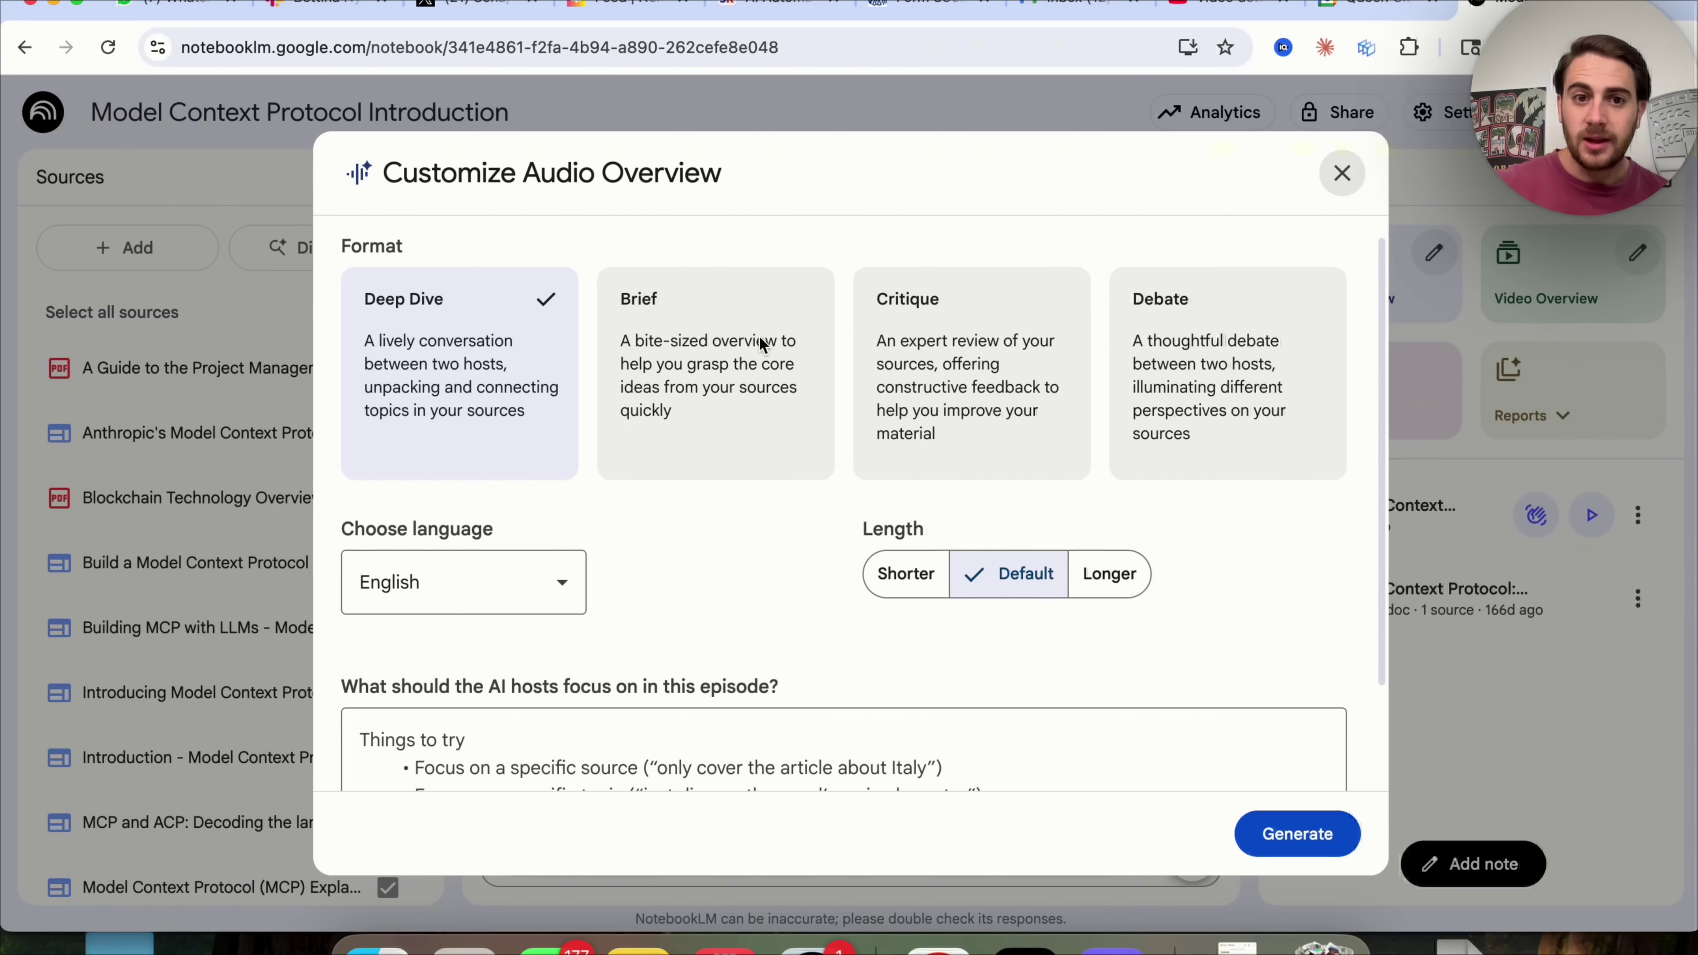
left_click(742, 392)
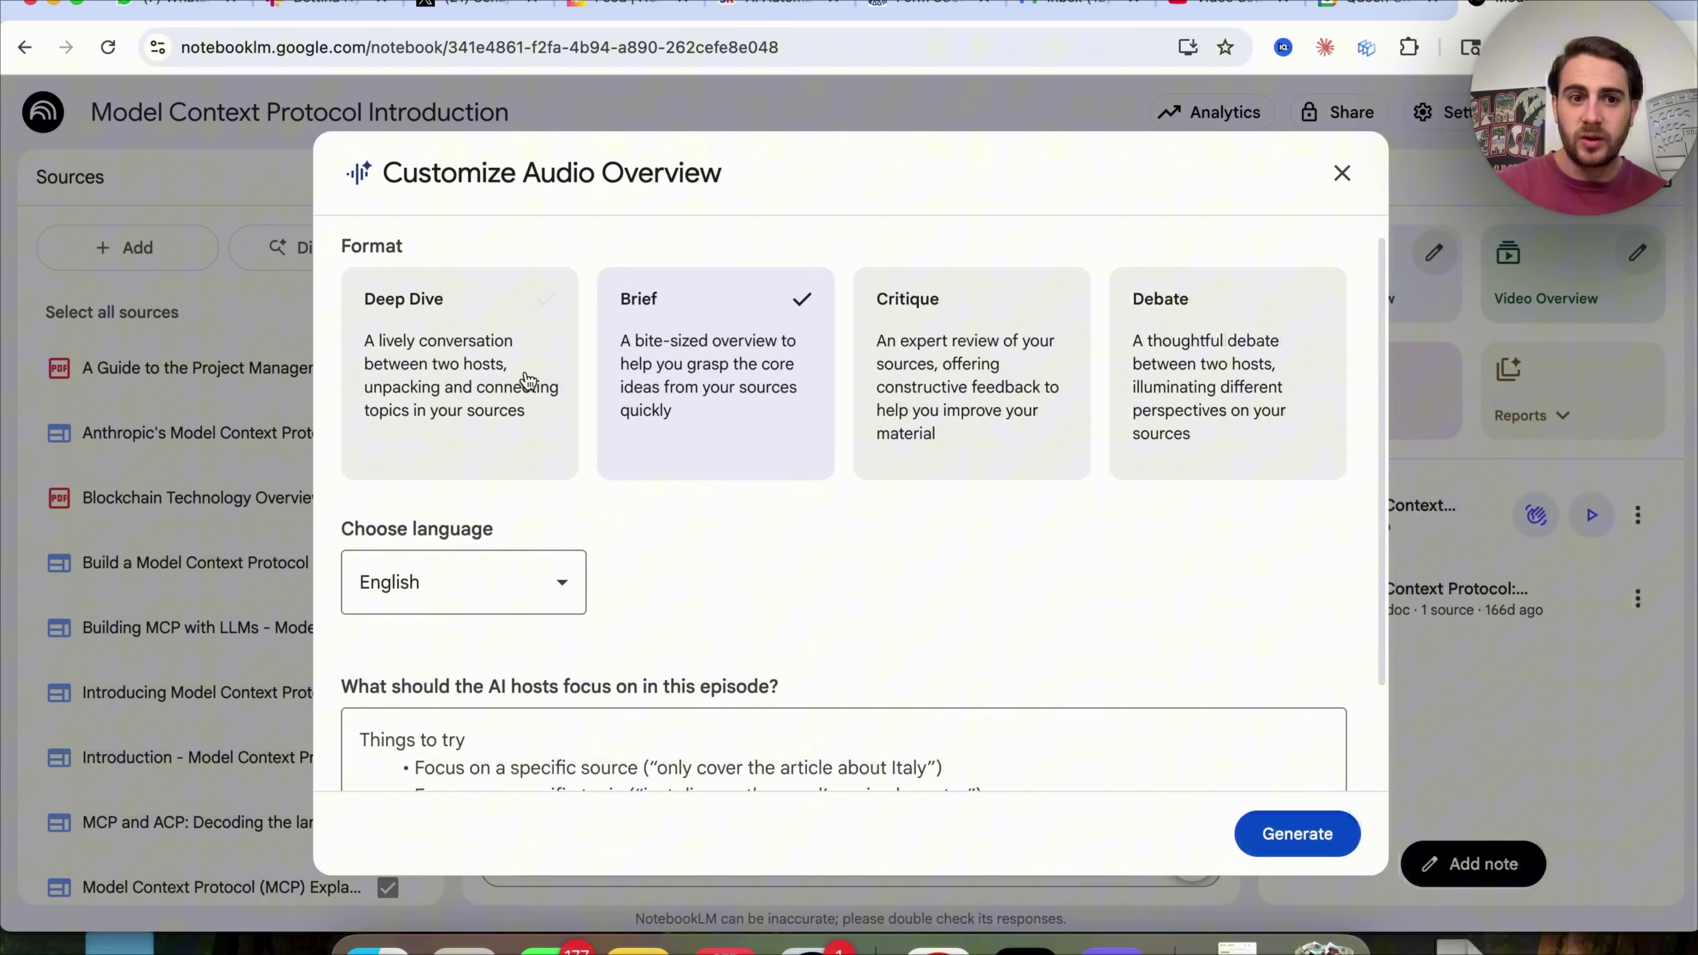
left_click(512, 376)
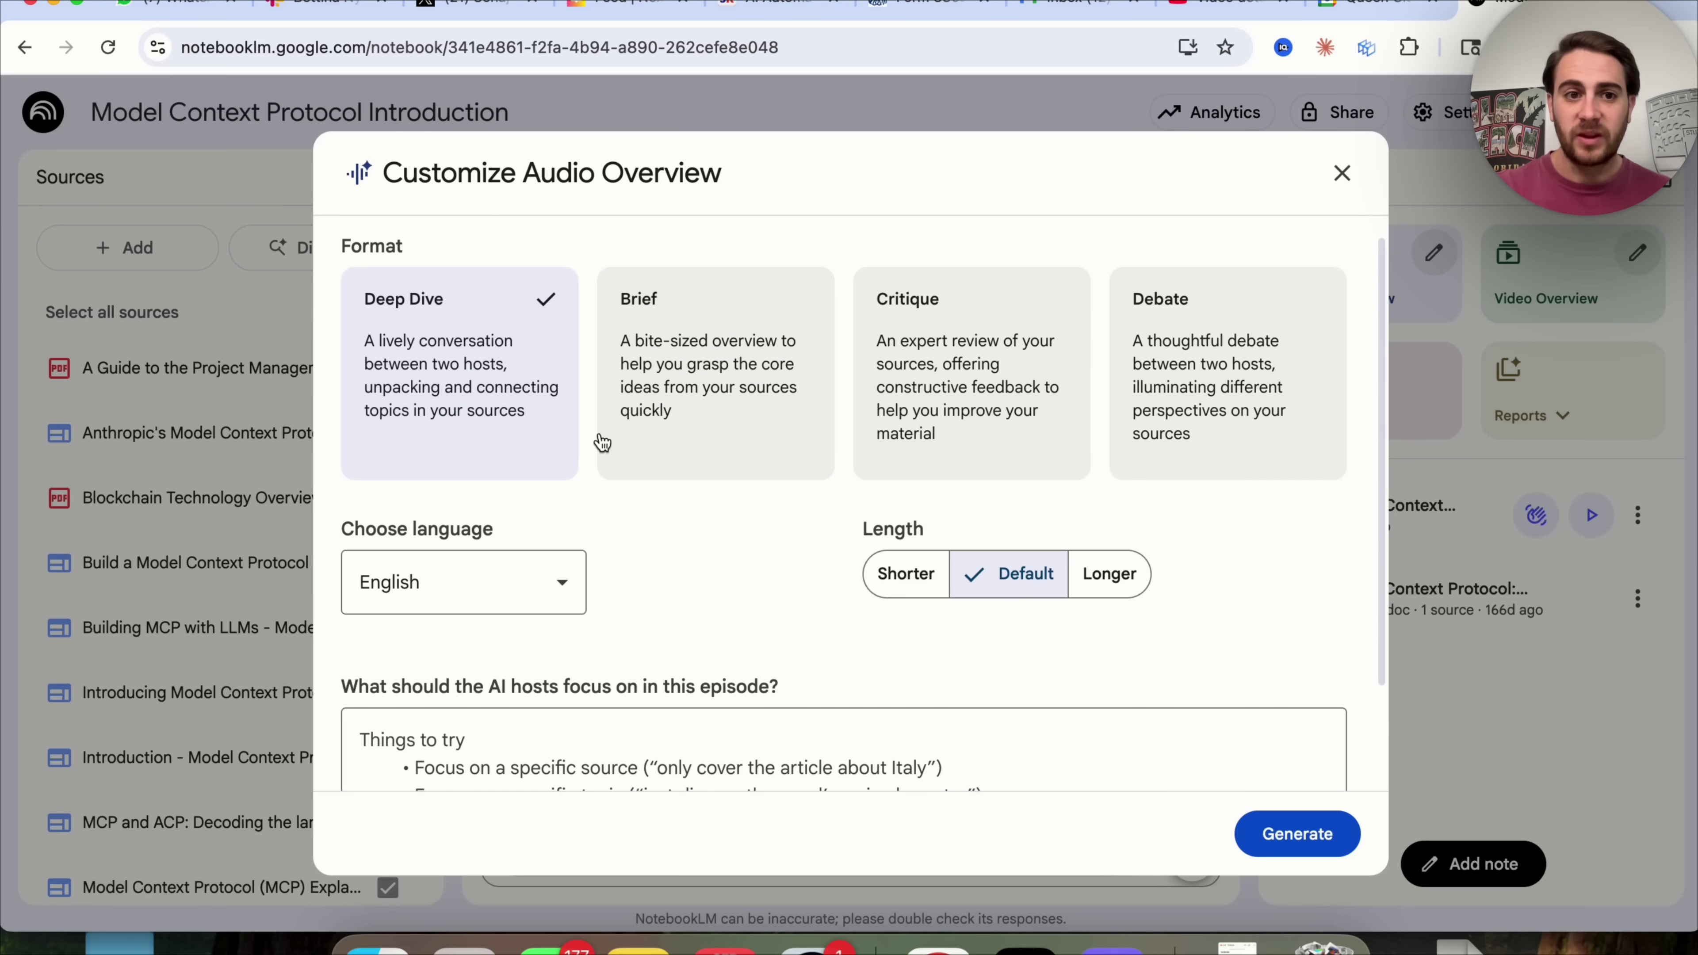
left_click(930, 582)
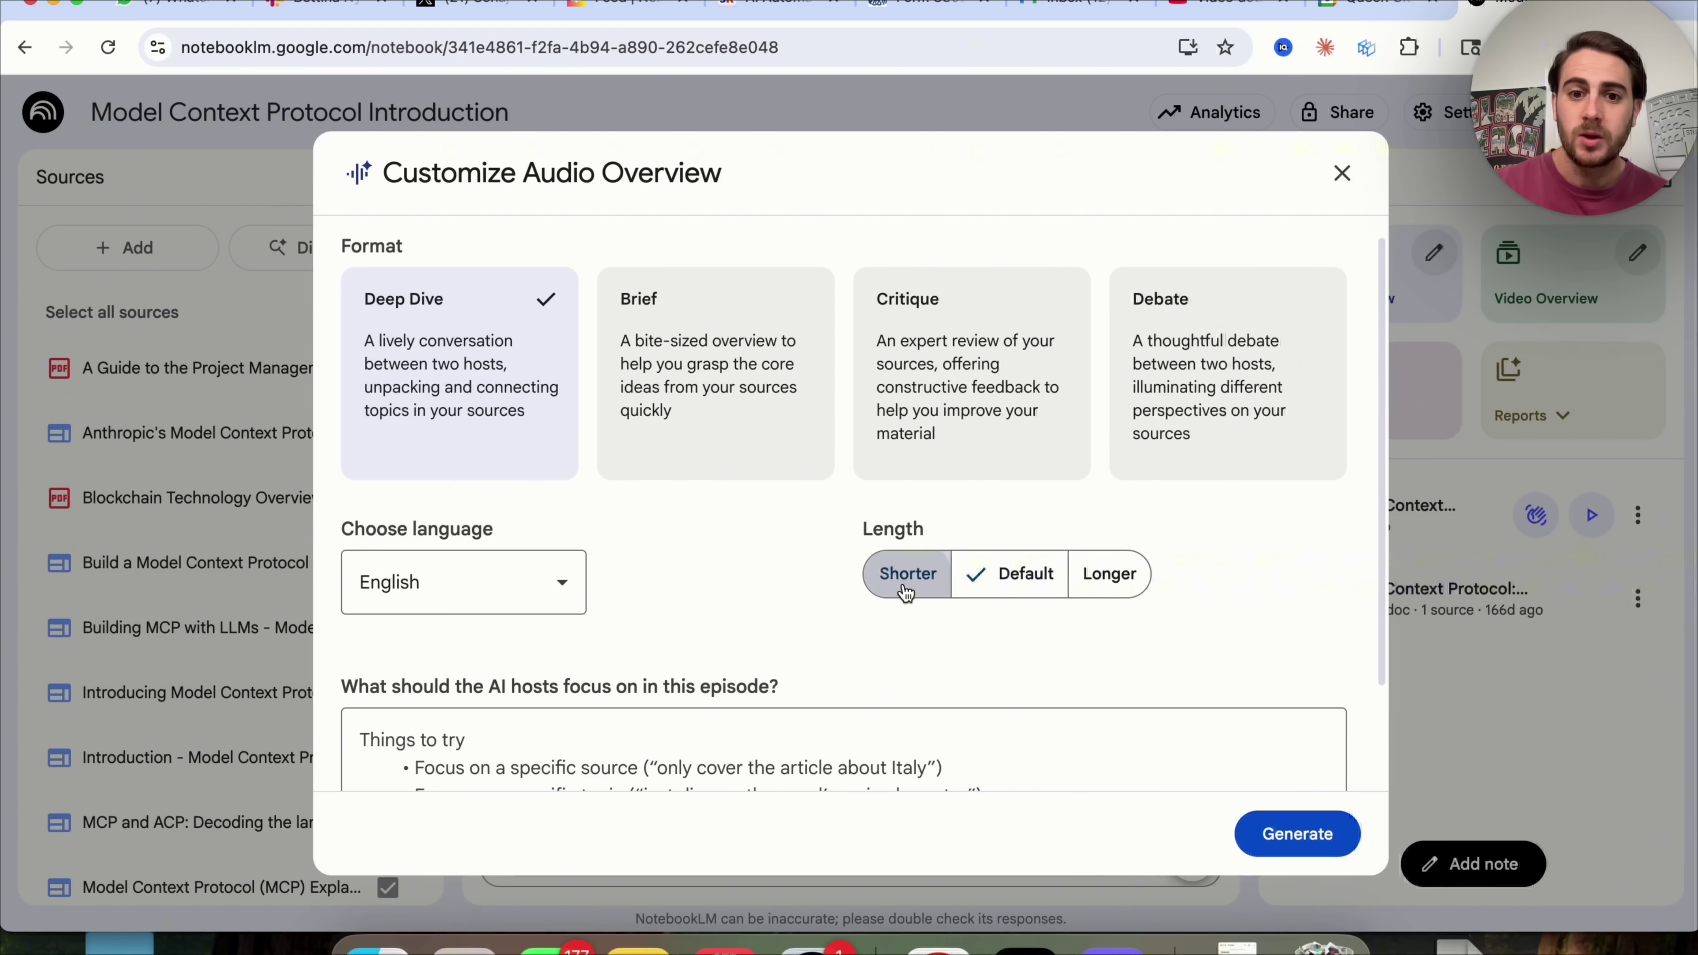
left_click(1007, 582)
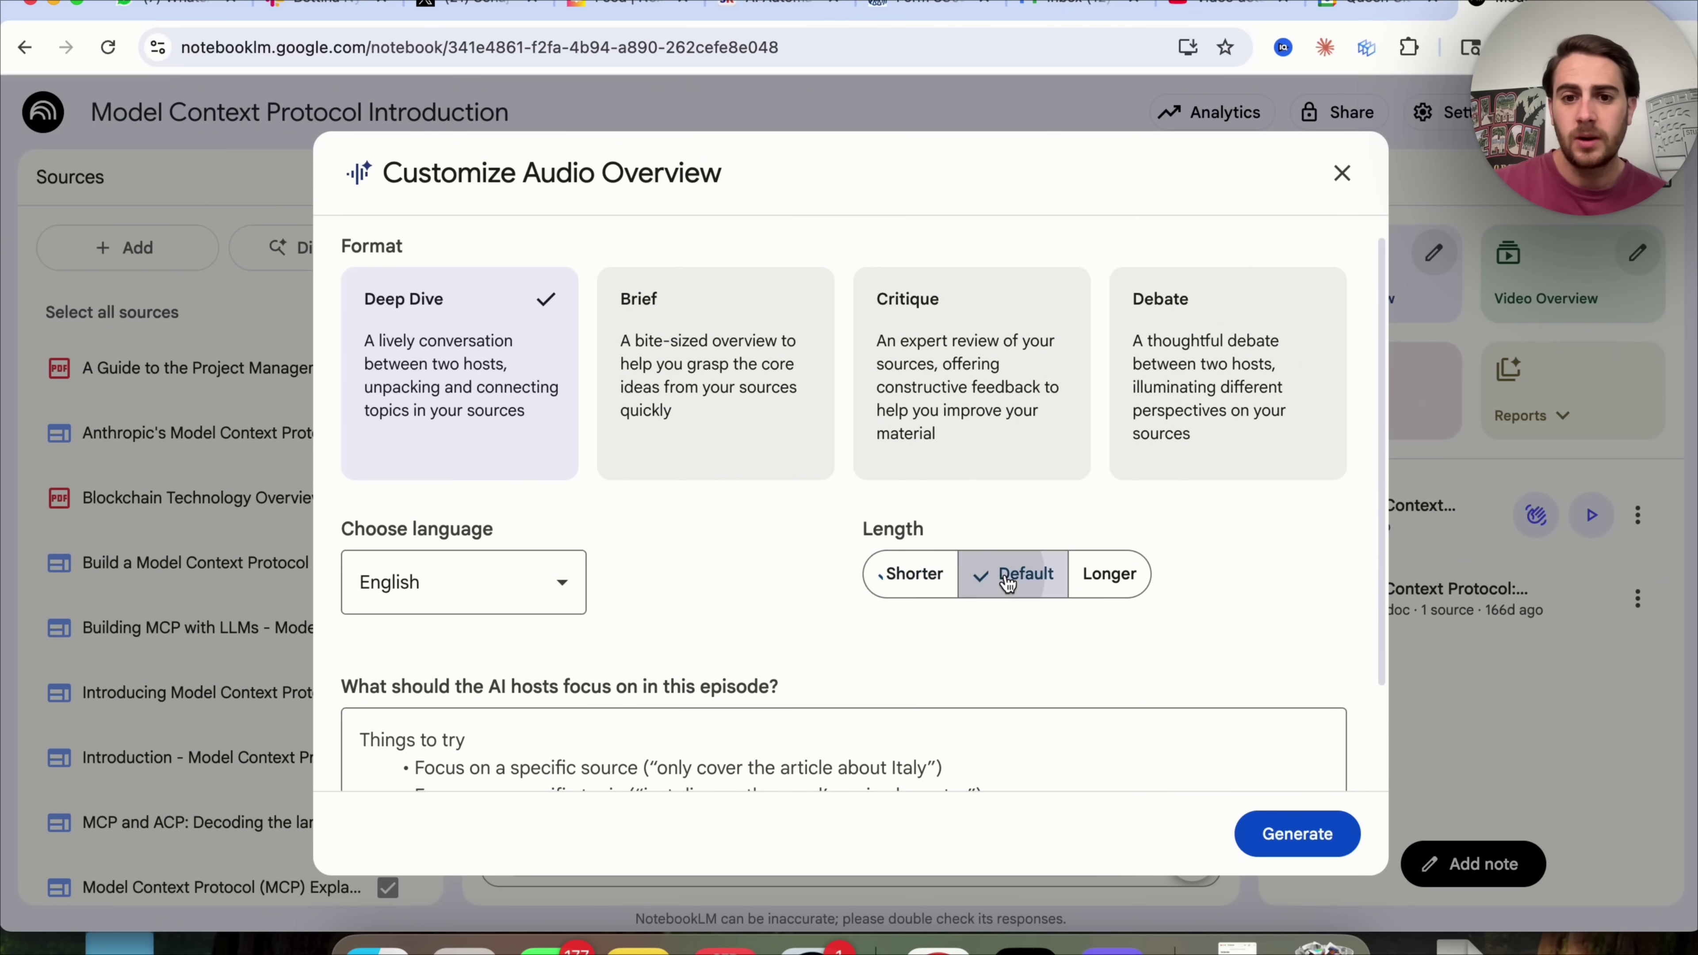
left_click(1100, 588)
left_click(765, 427)
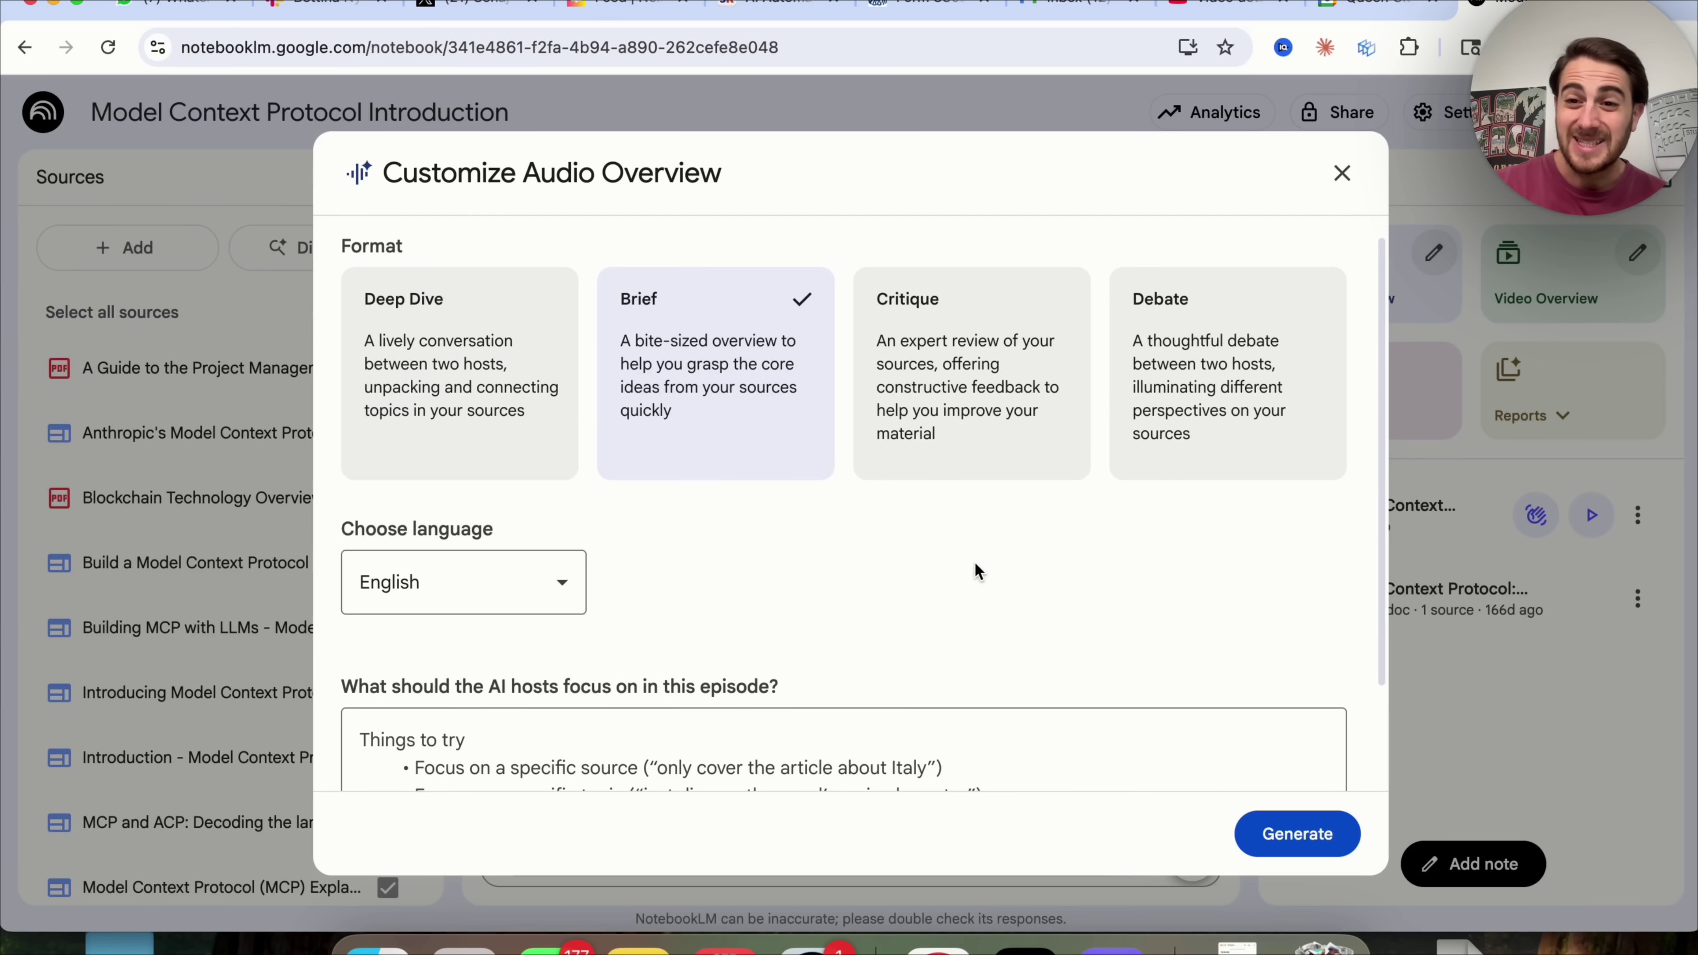
Compare the Critique, Deep Dive and Brief formats, then choose Debate at Default length.
left_click(953, 371)
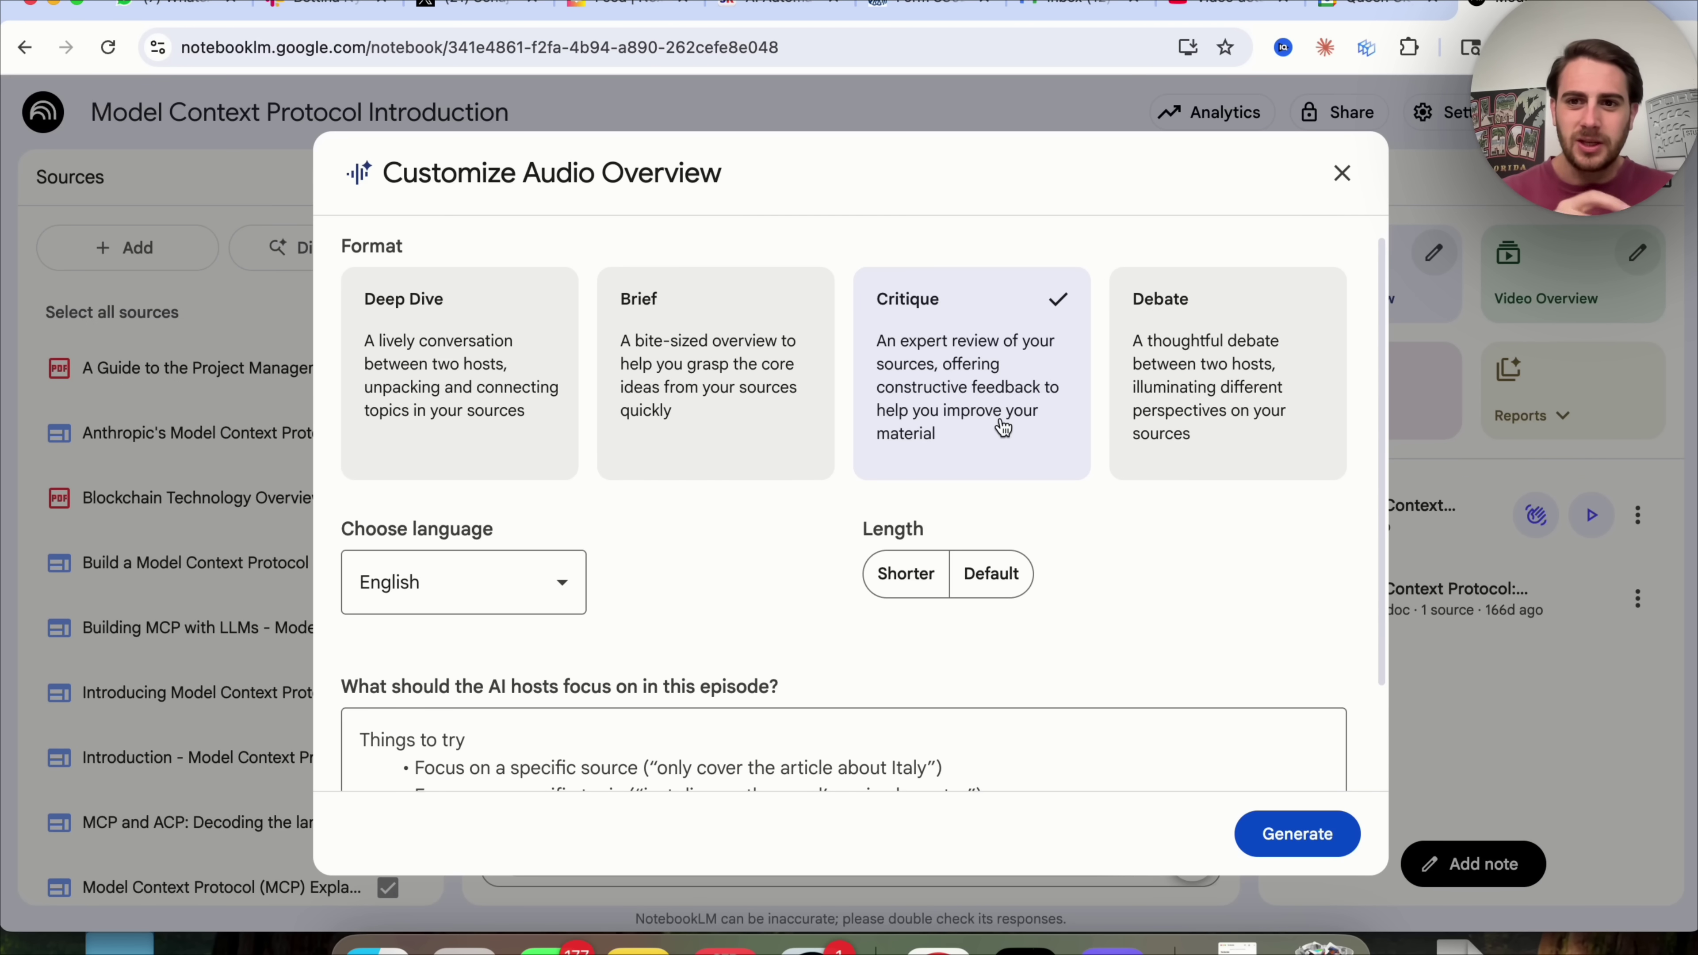
left_click(1215, 369)
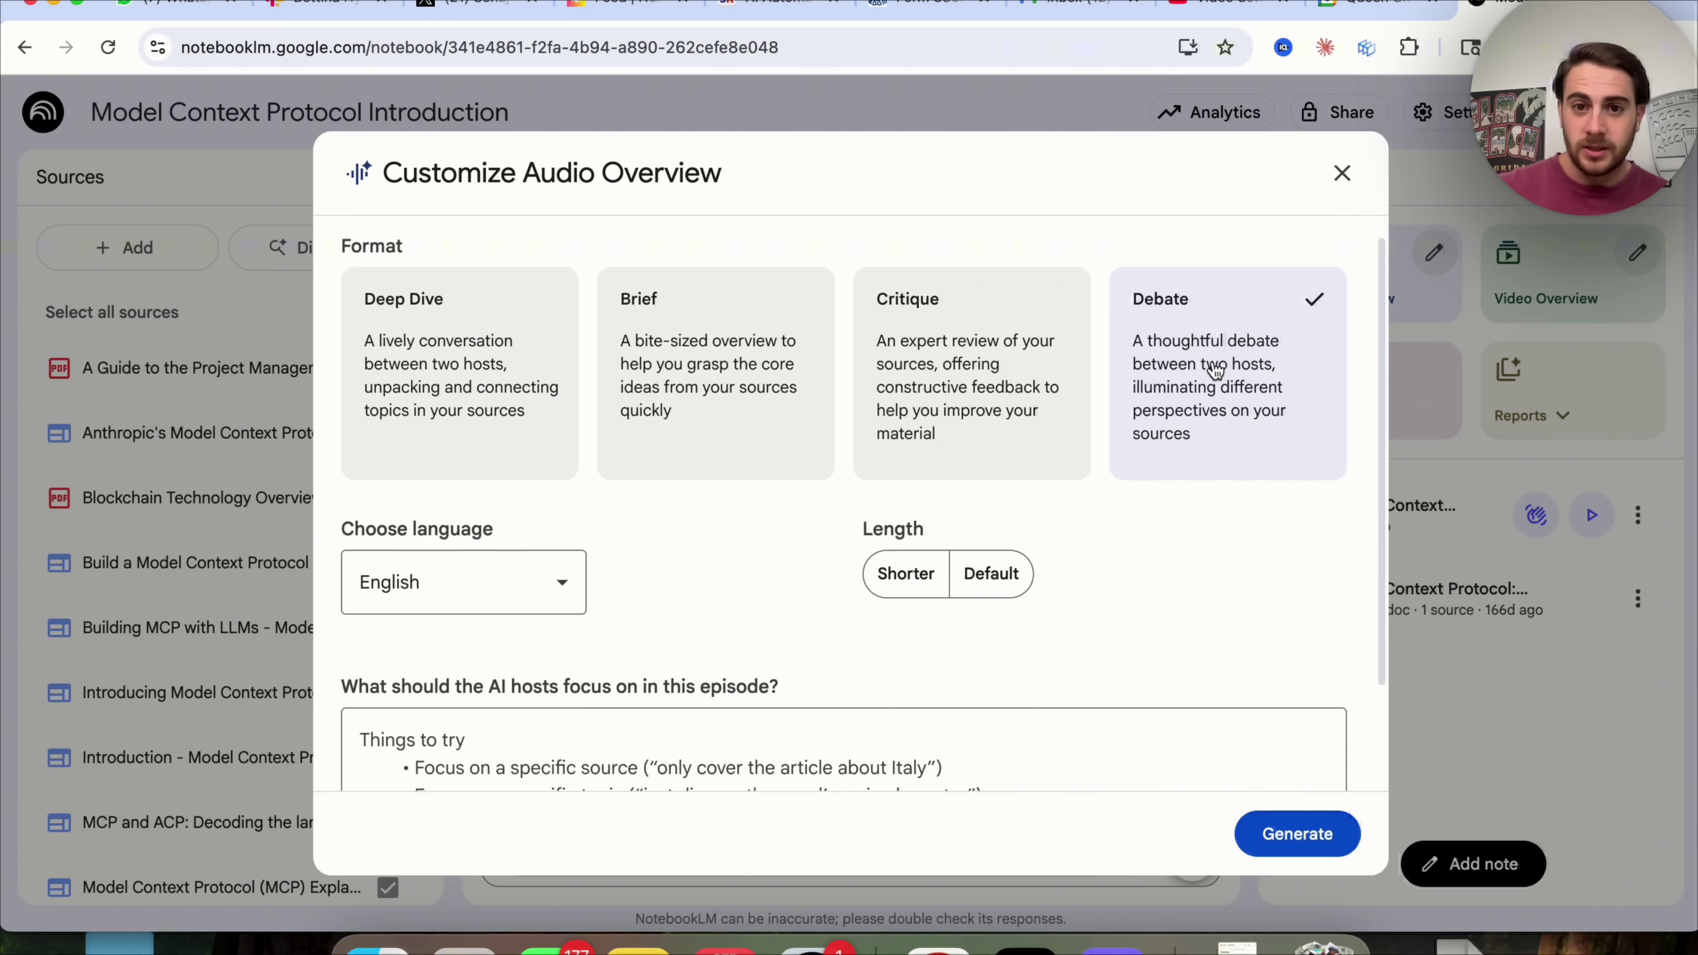
left_click(441, 335)
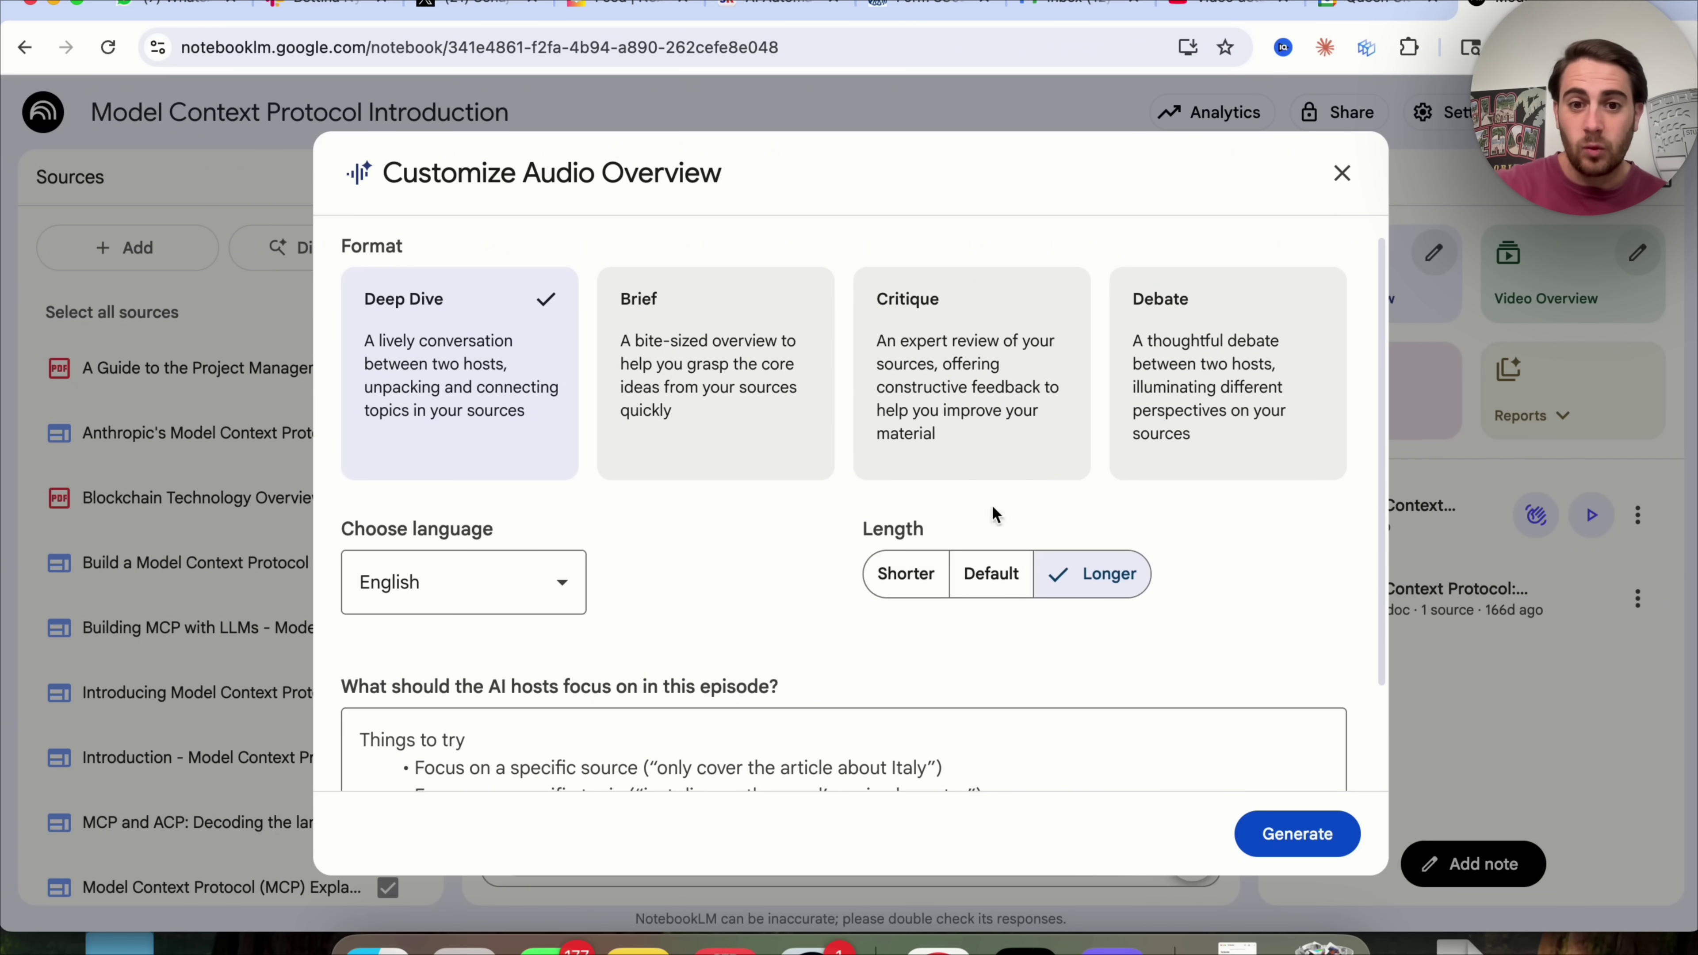
left_click(702, 352)
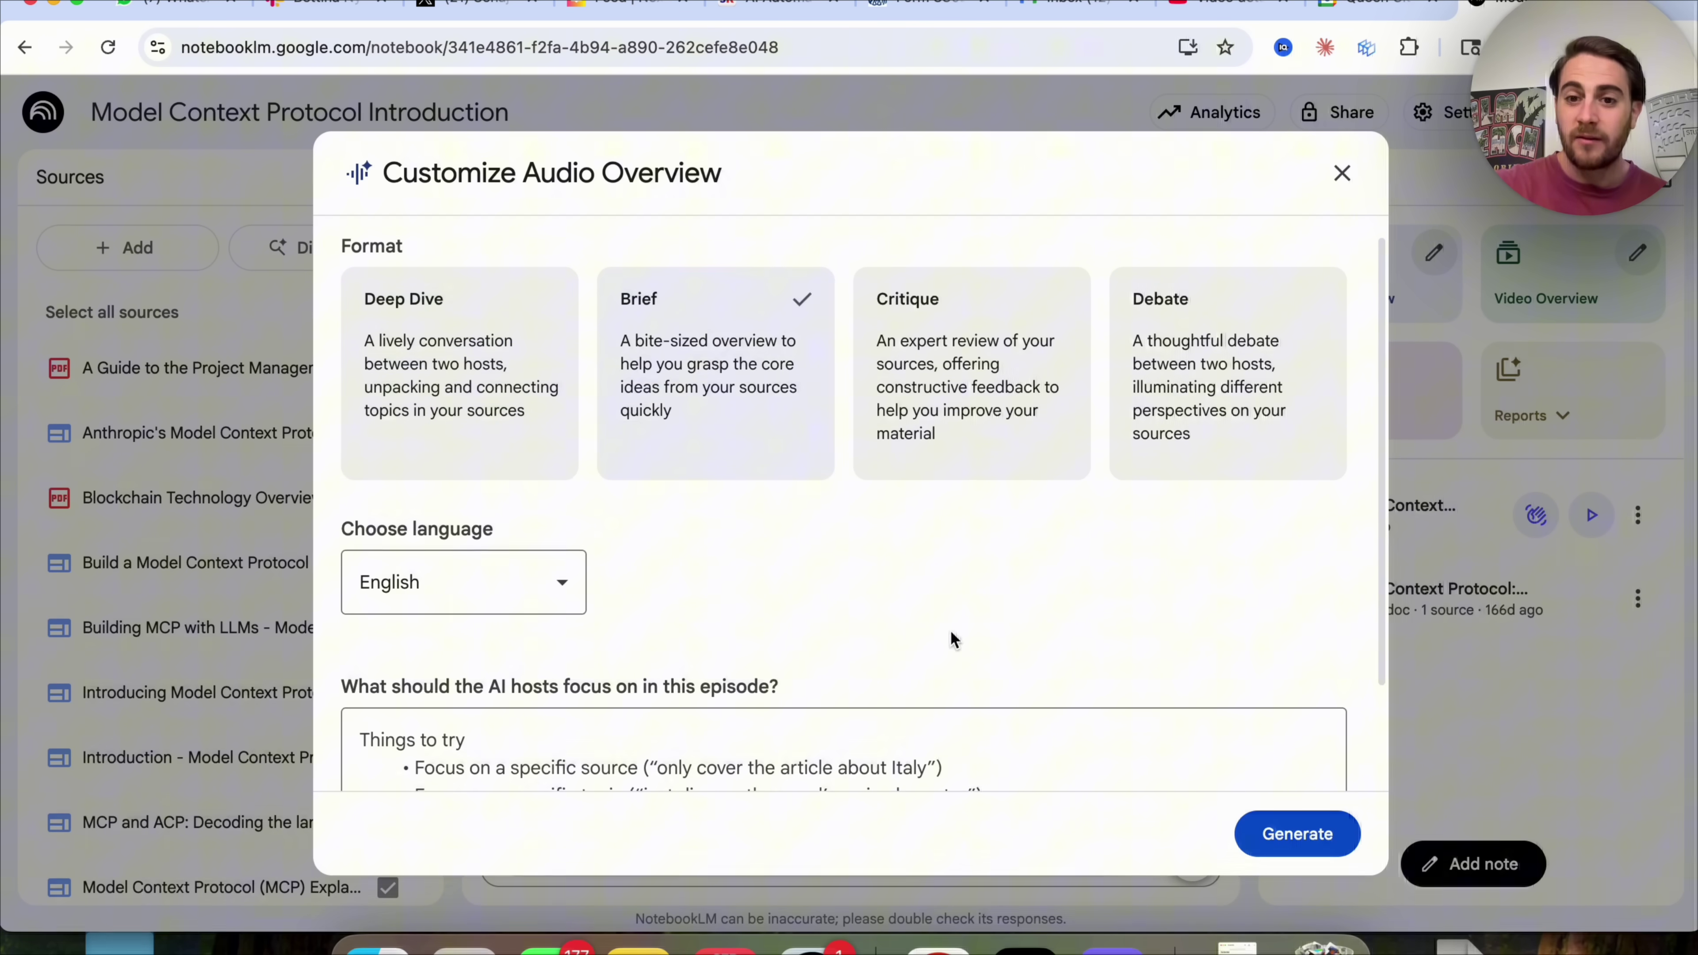
left_click(980, 348)
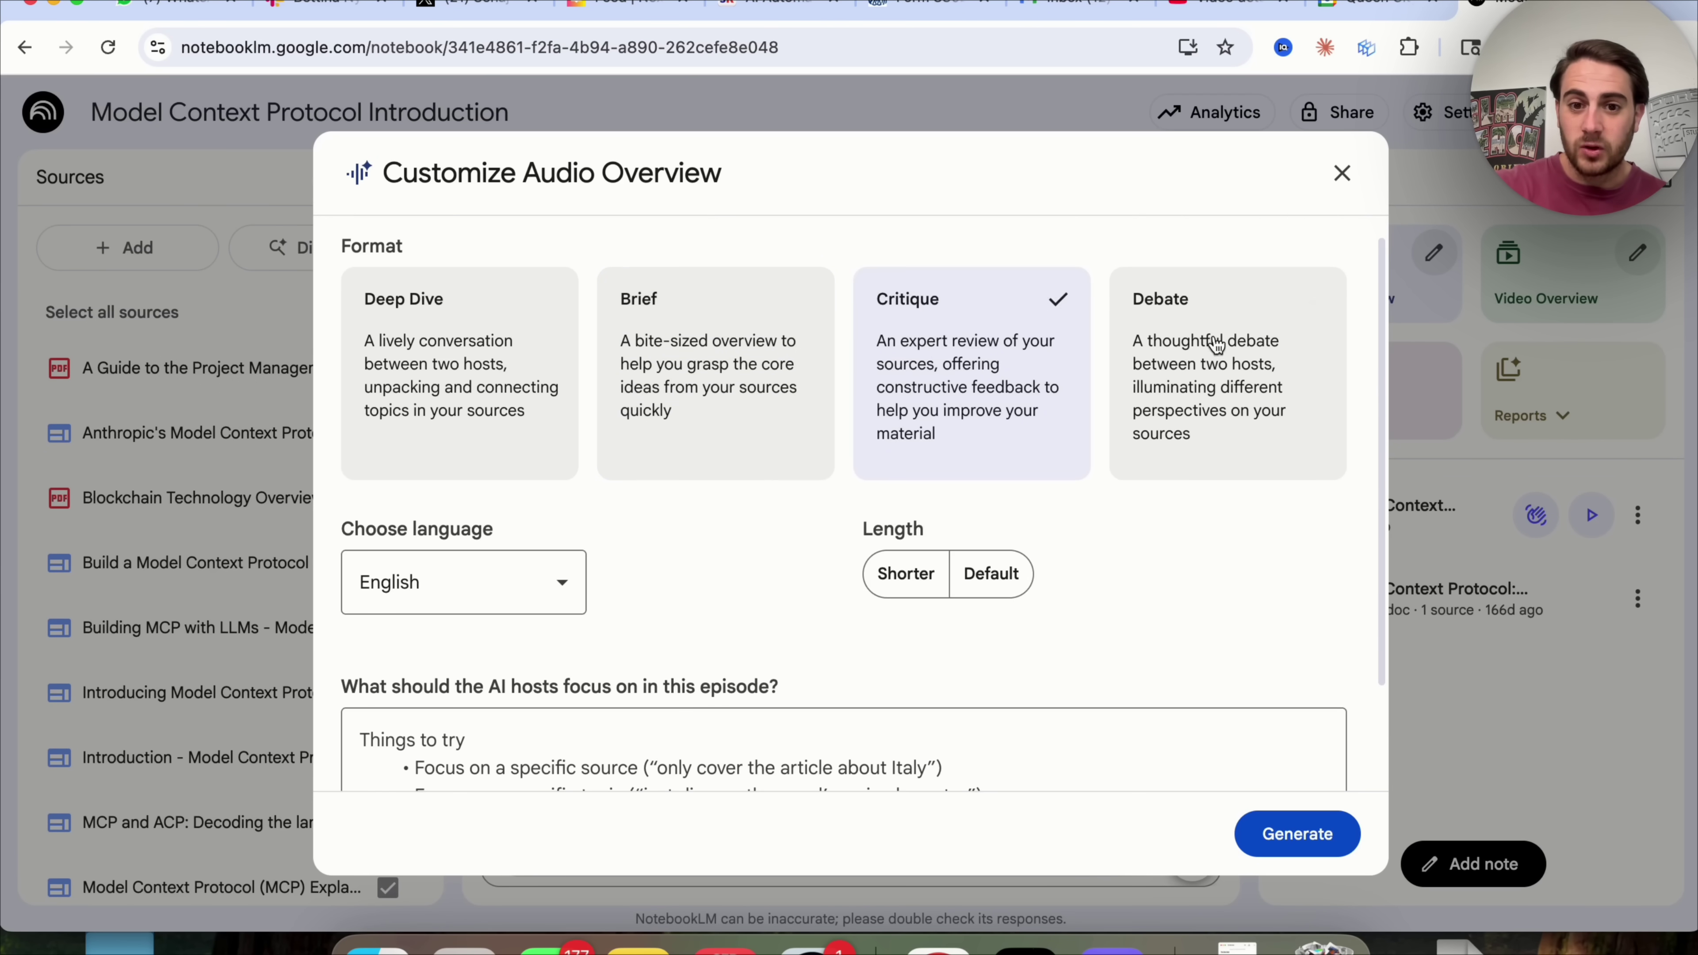
left_click(1236, 347)
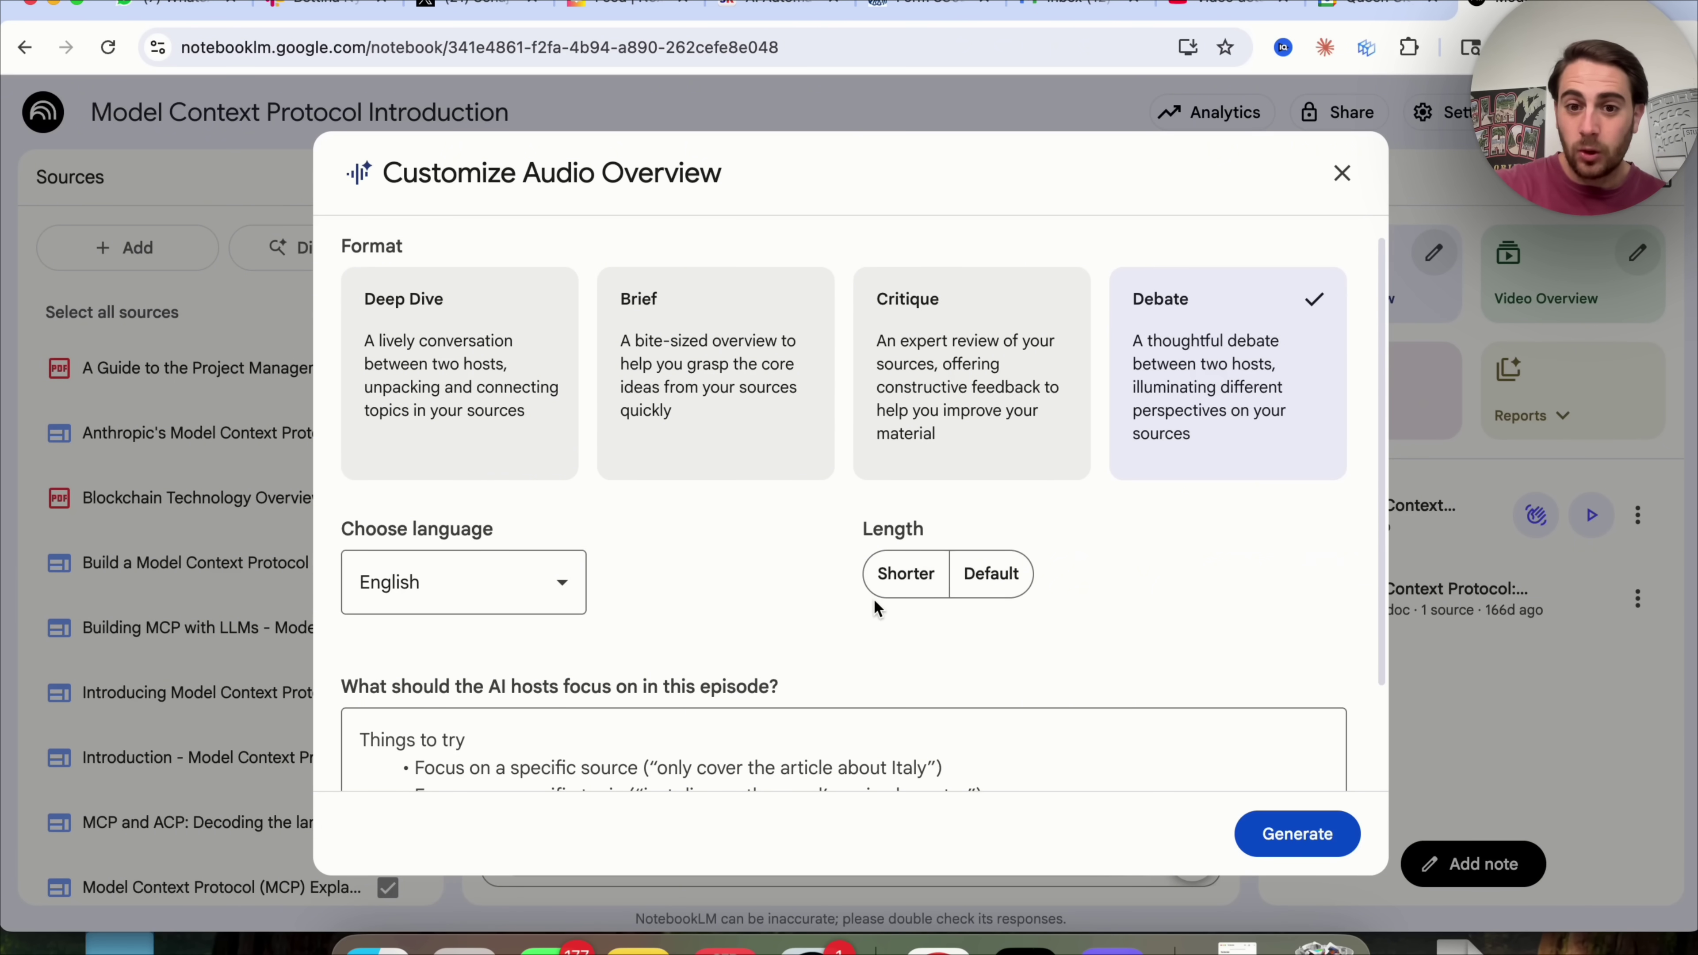
left_click(996, 574)
scroll(1035, 562, "down", 4)
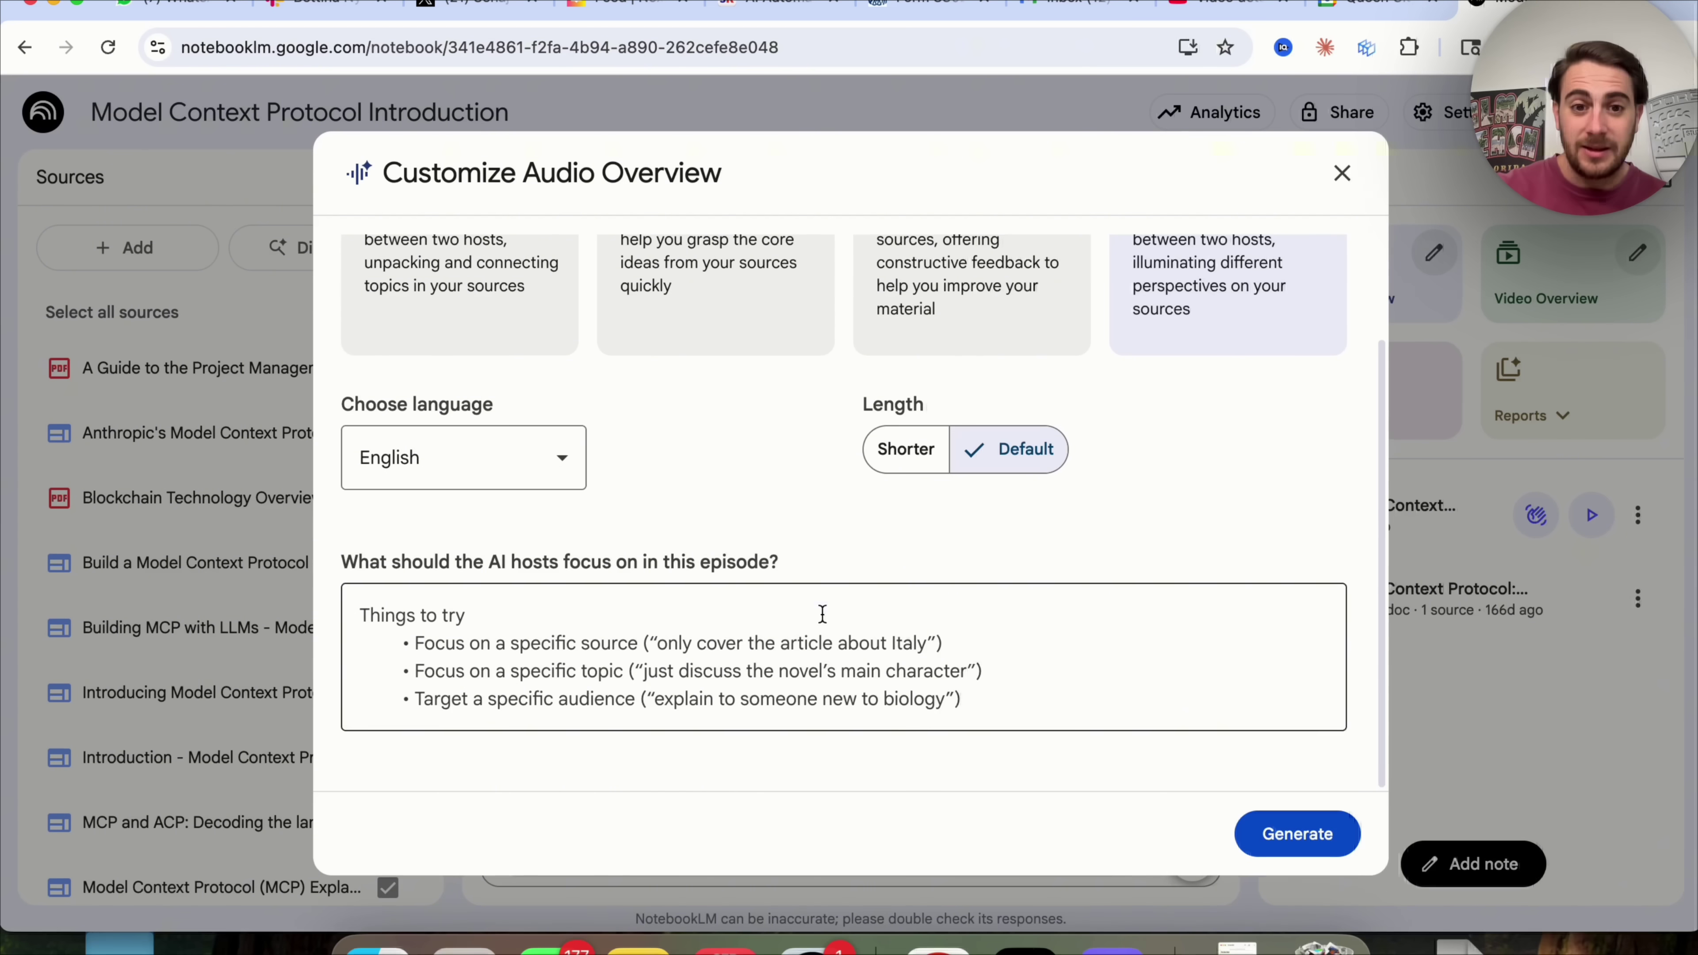
scroll(659, 475, "up", 4)
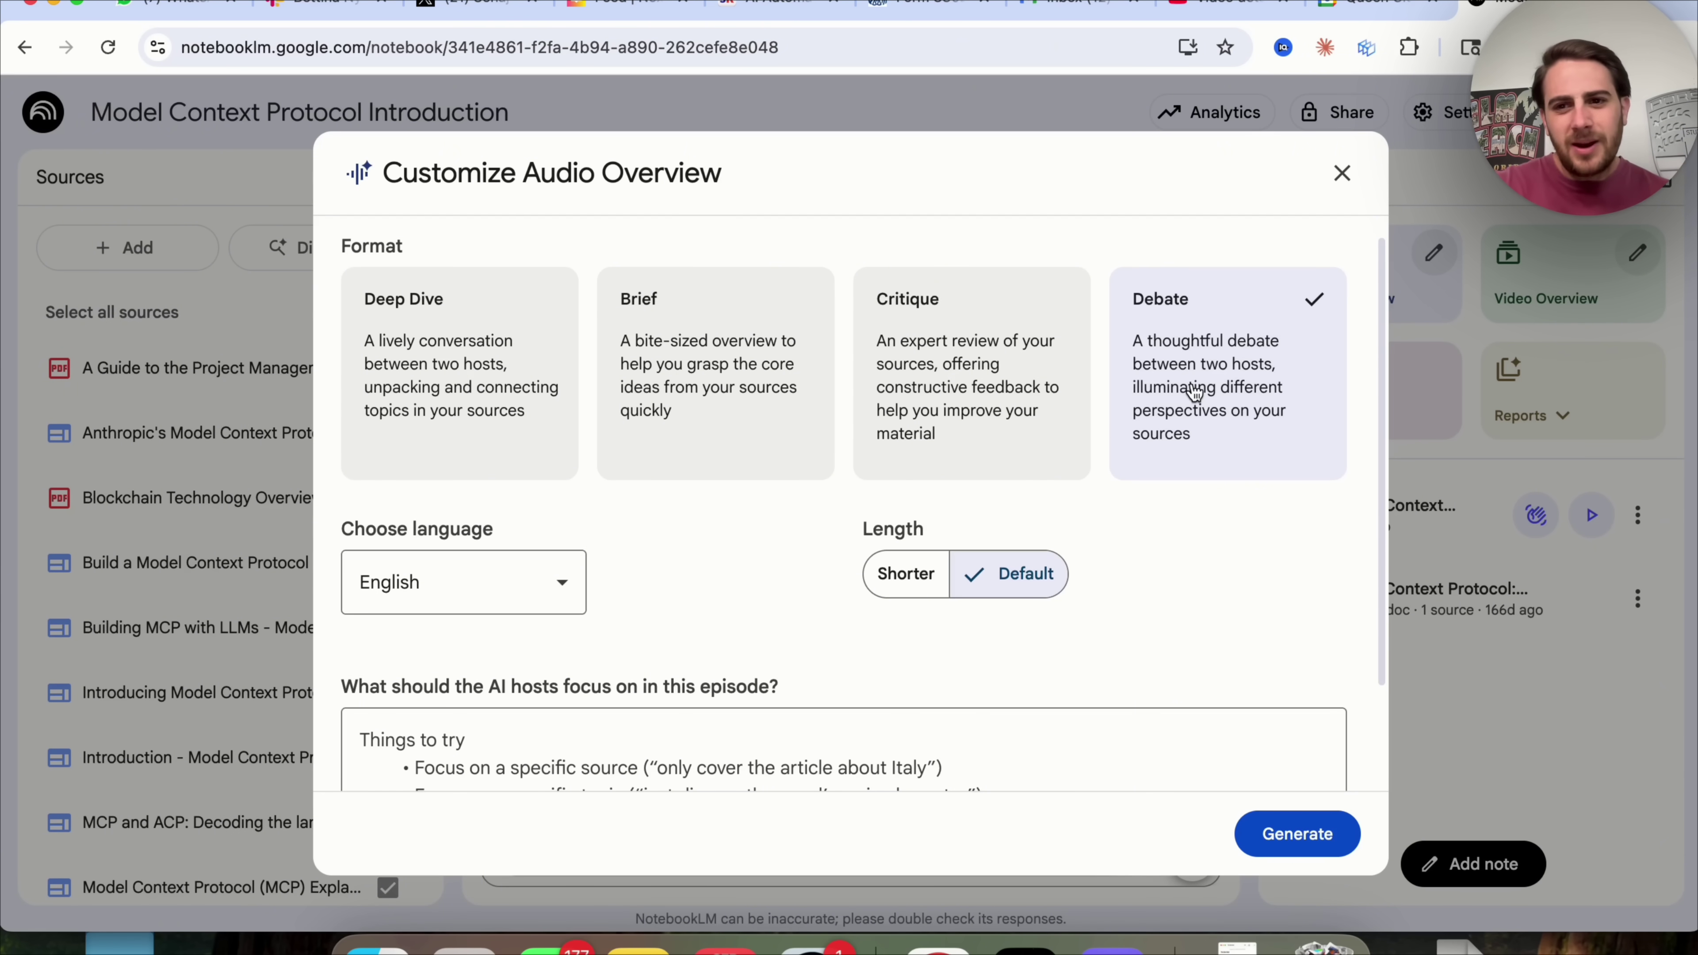
scroll(1196, 393, "down", 3)
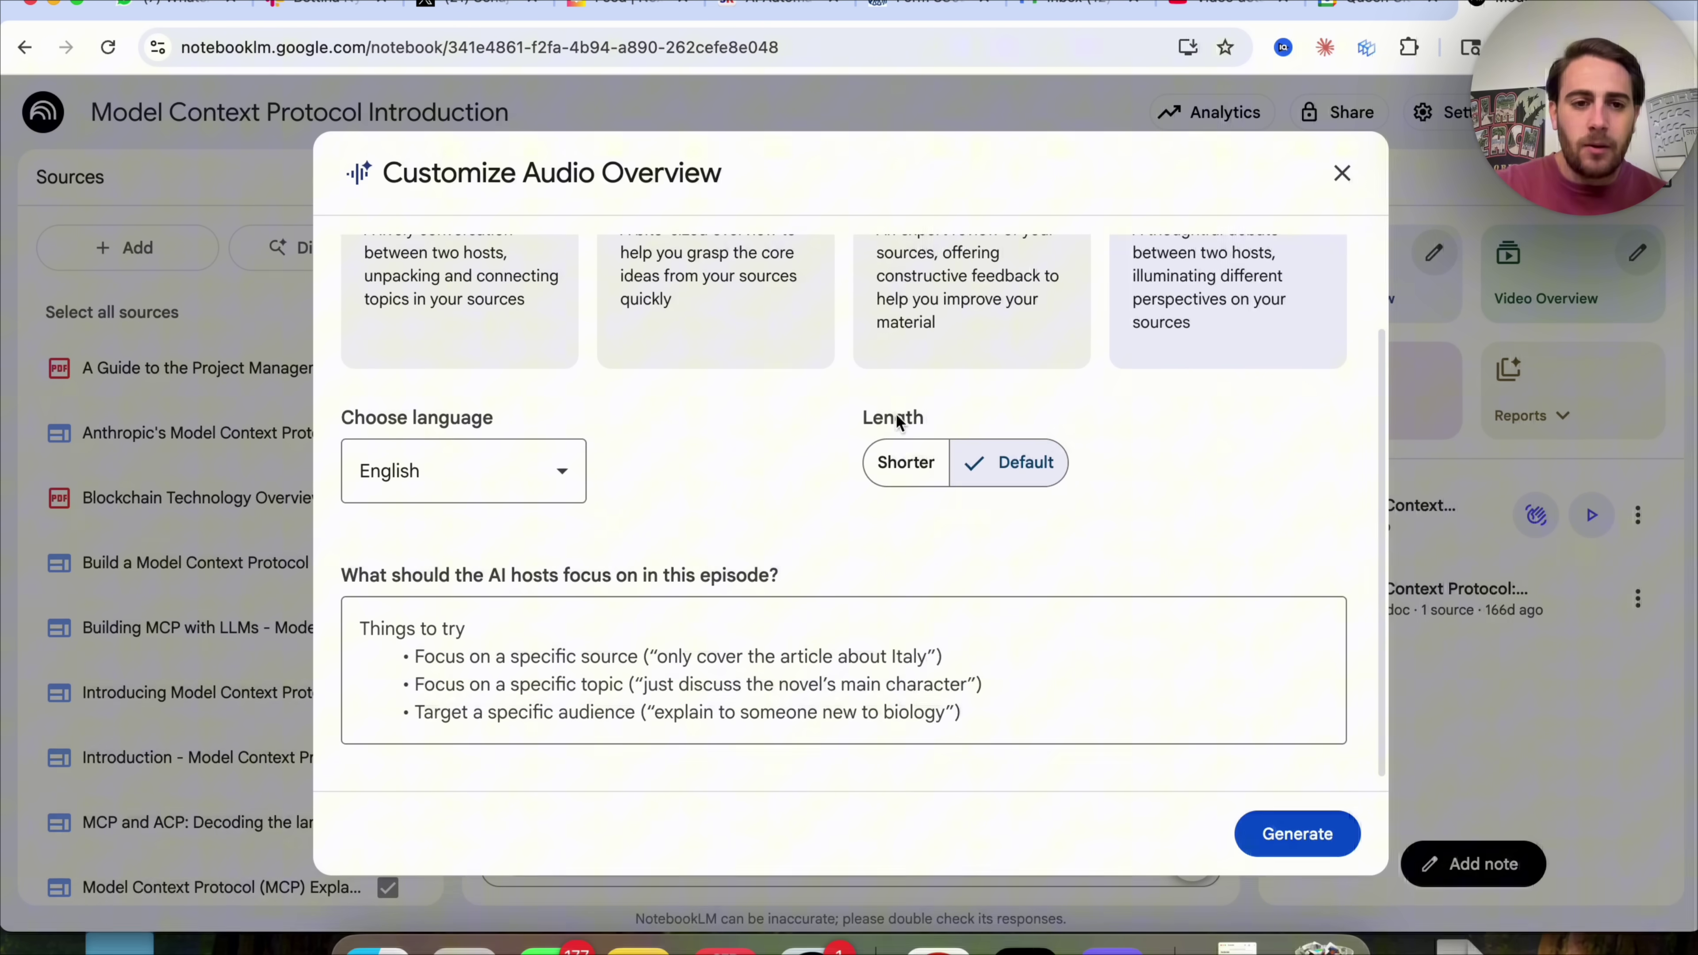
left_click(488, 493)
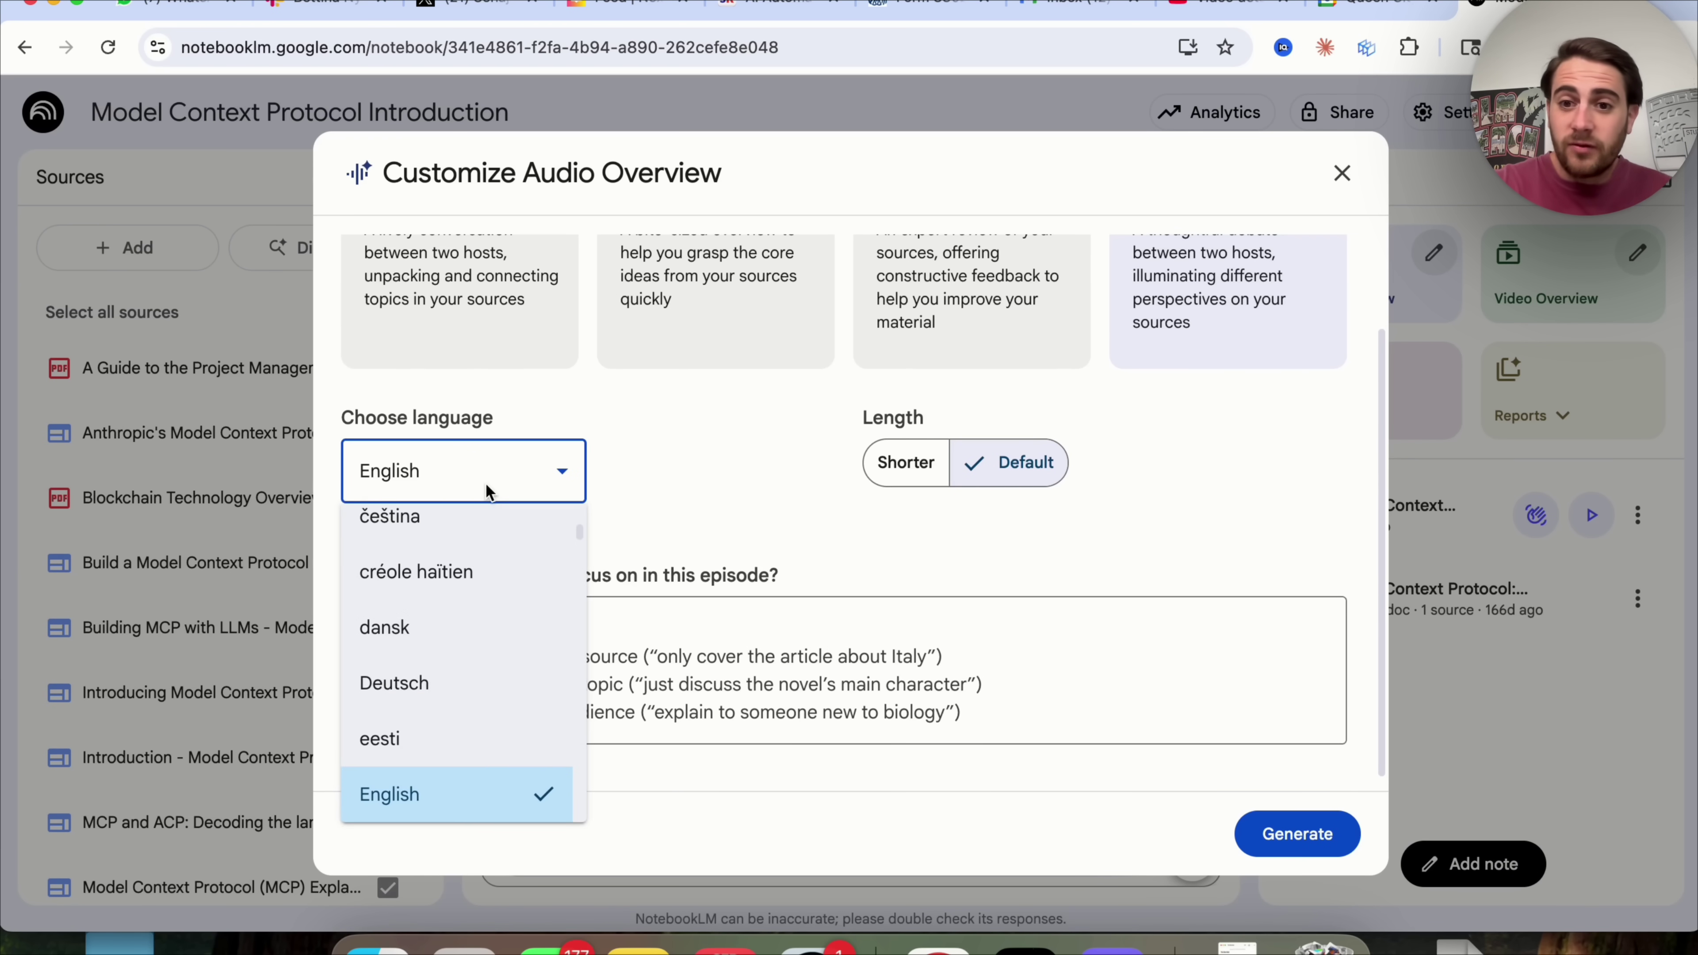
scroll(470, 623, "up", 5)
scroll(470, 623, "down", 15)
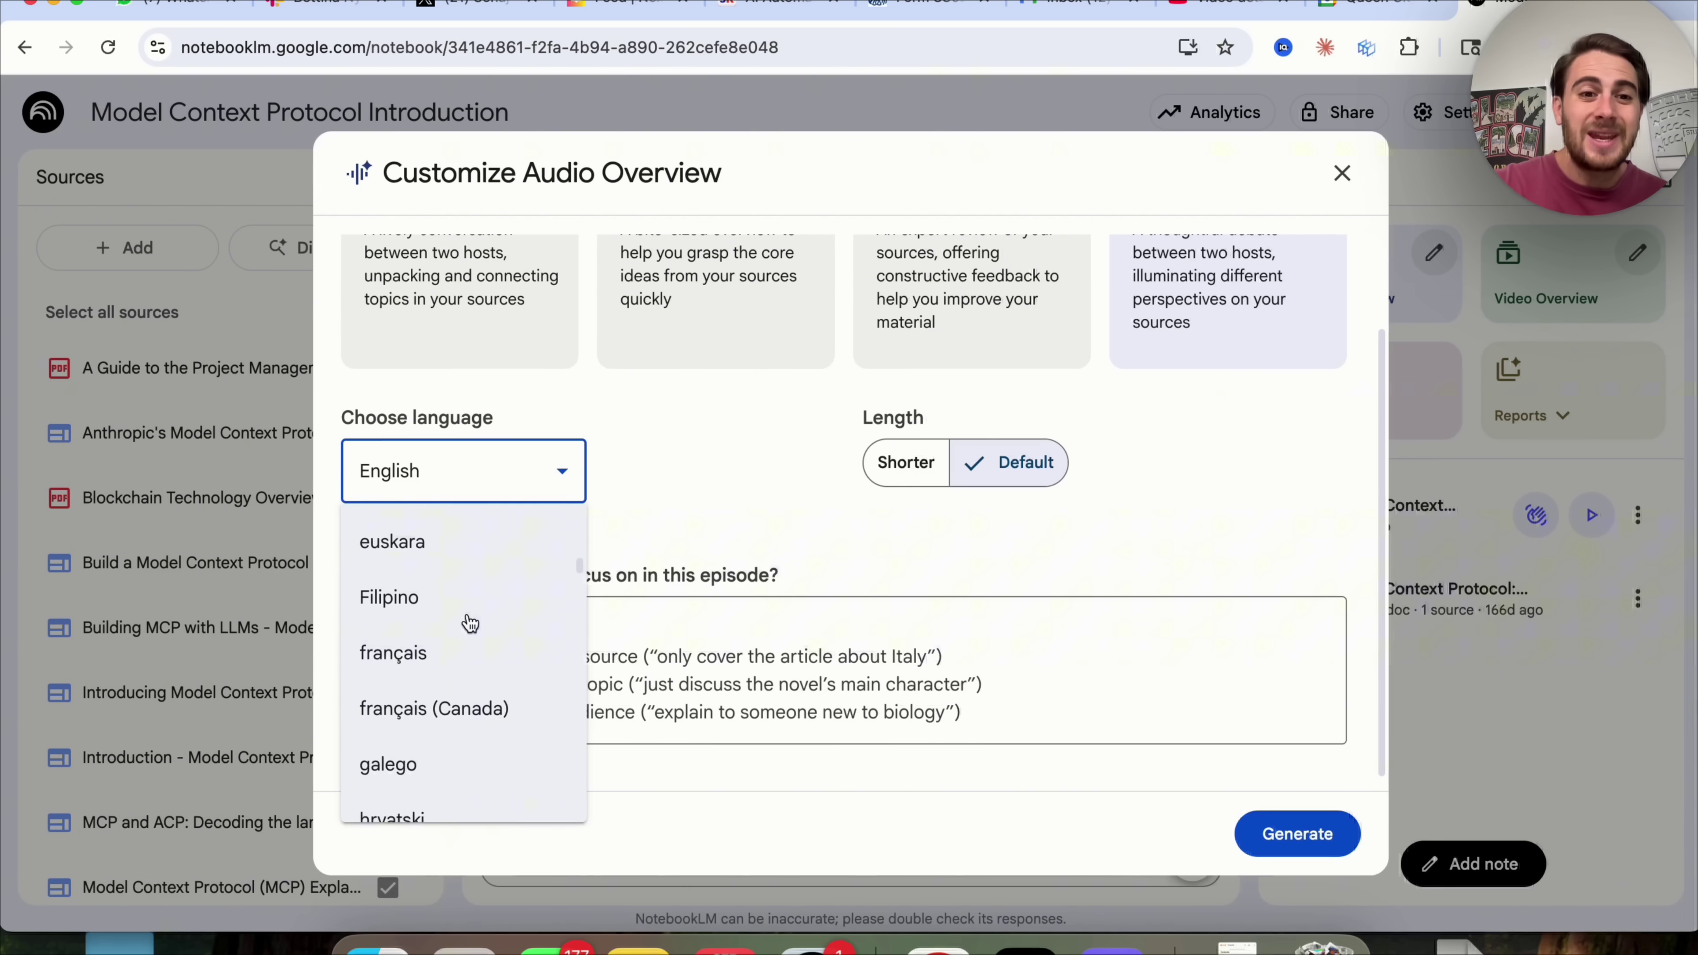
scroll(470, 622, "down", 15)
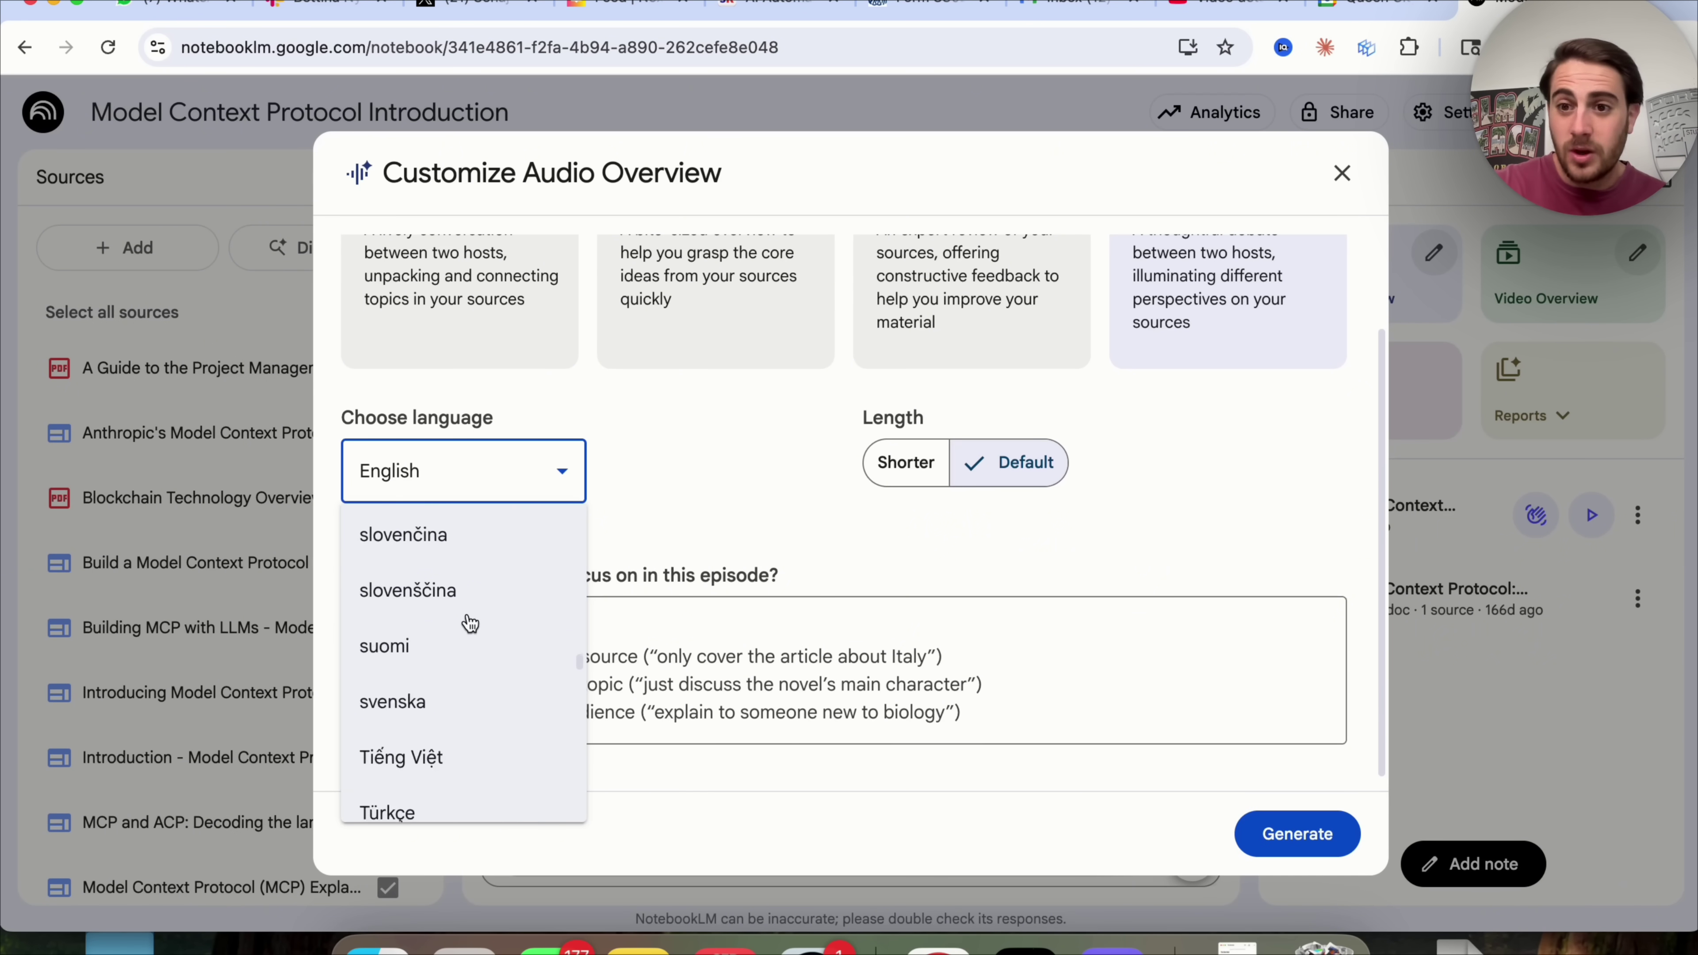
scroll(470, 622, "down", 15)
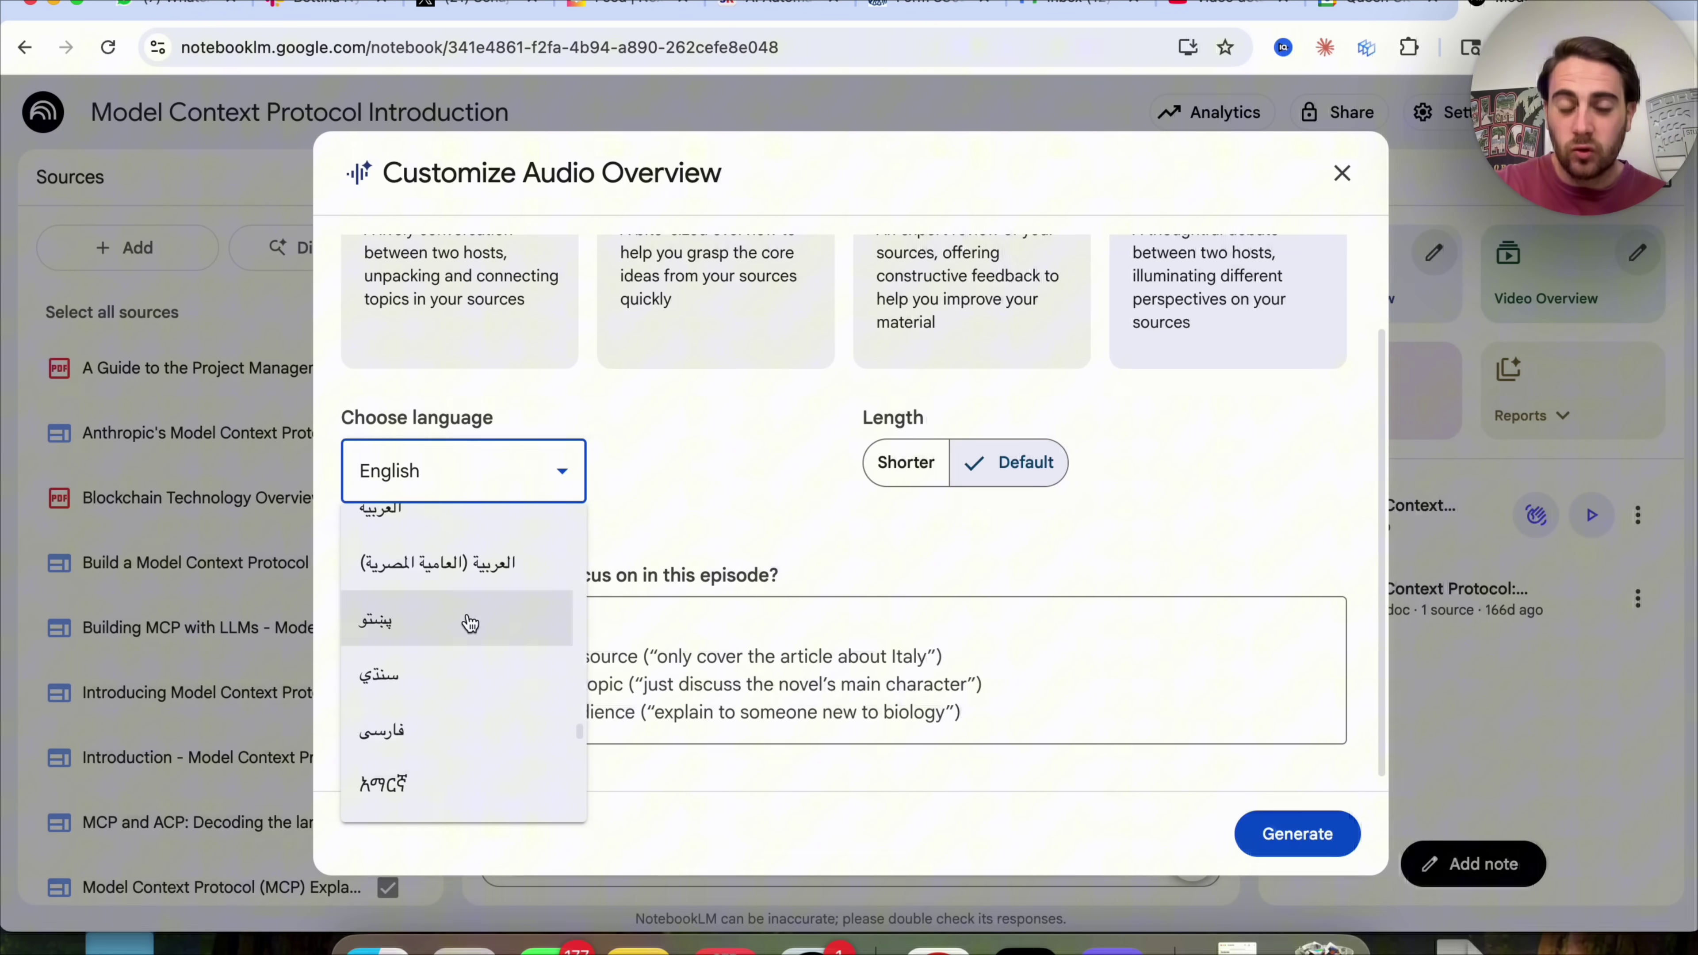
scroll(470, 622, "down", 3)
scroll(471, 622, "up", 20)
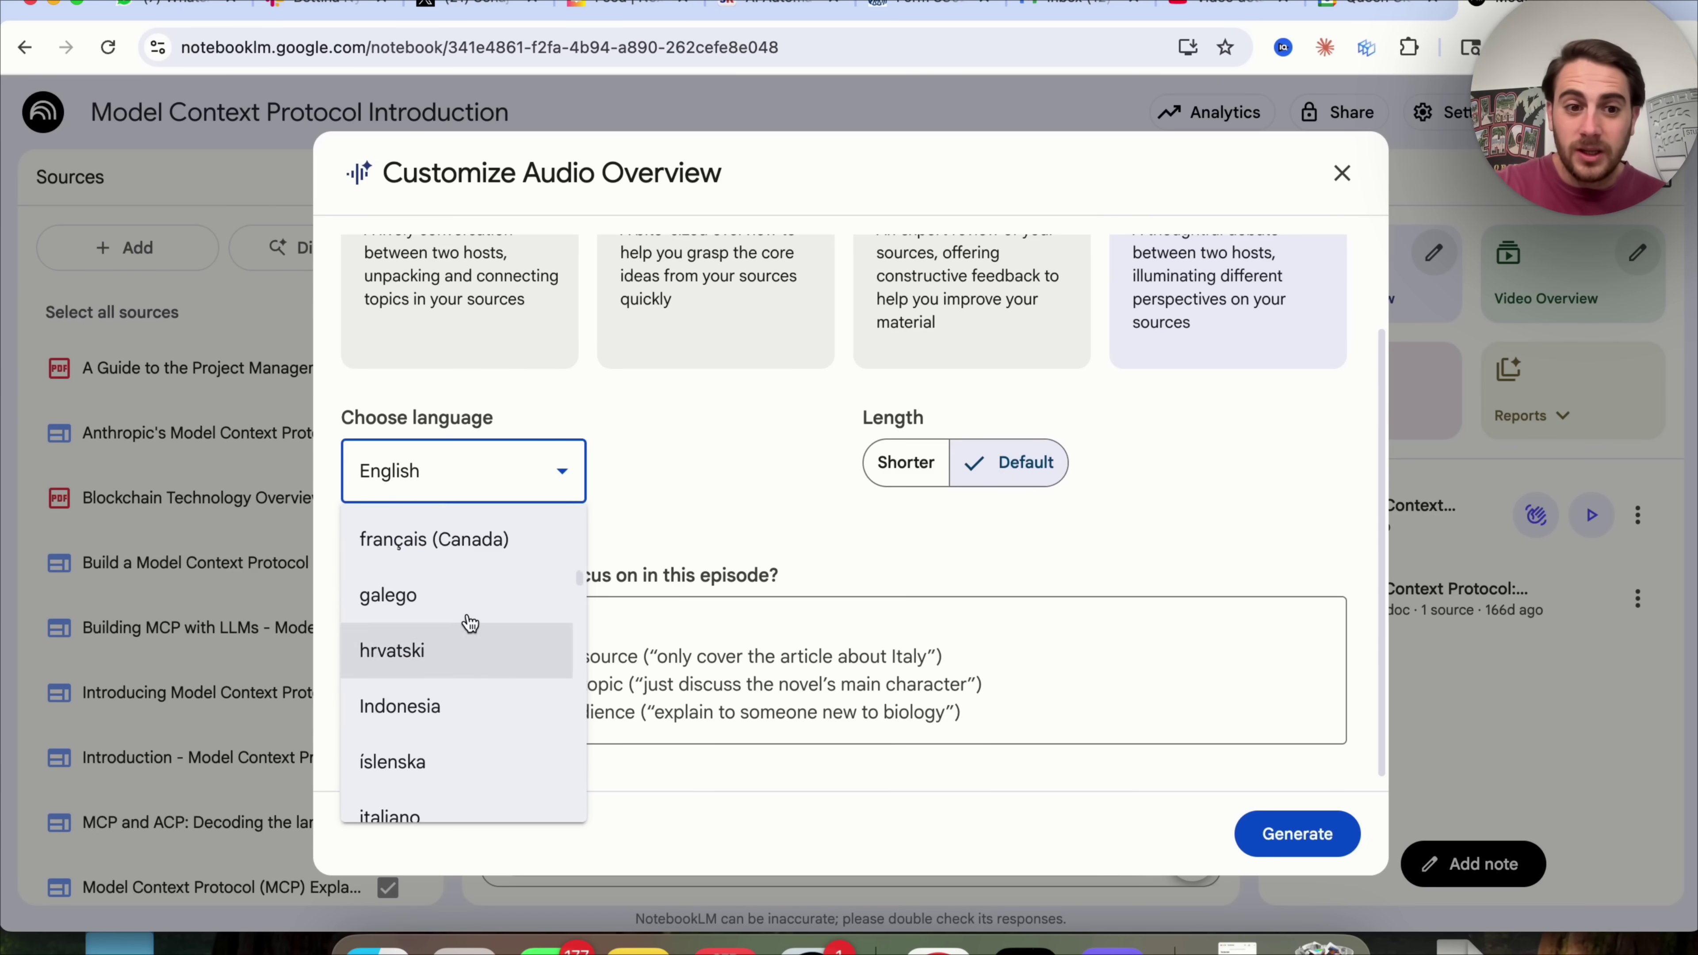
scroll(470, 622, "down", 2)
scroll(470, 622, "down", 5)
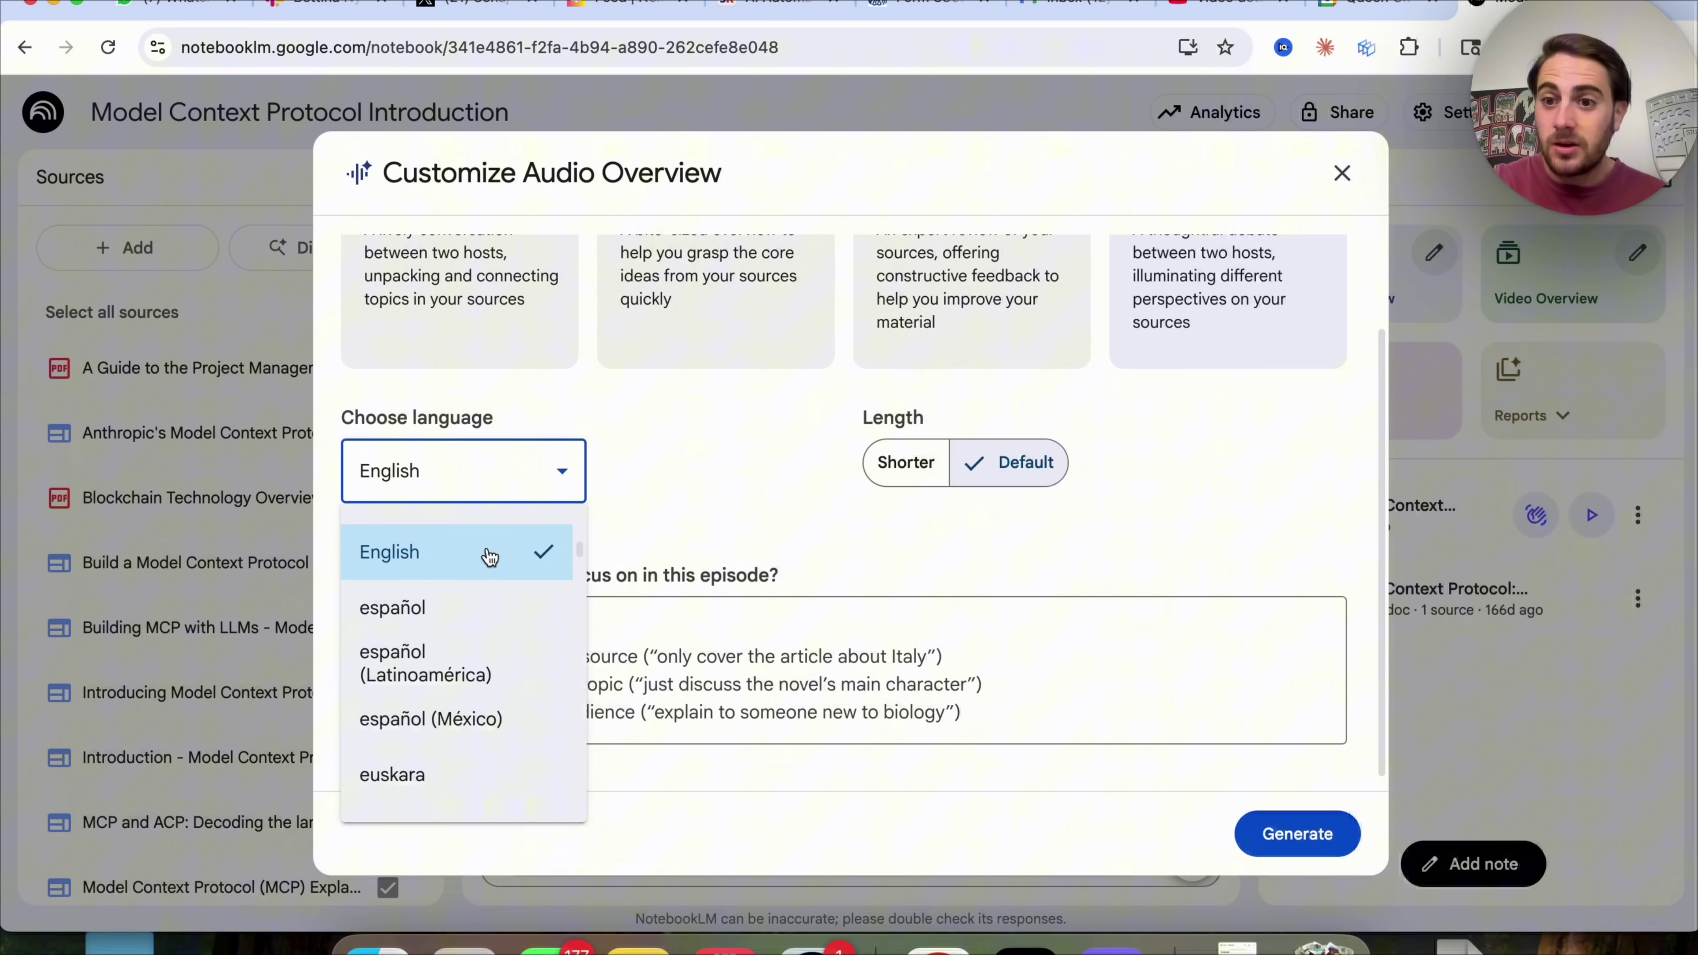
scroll(491, 609, "down", 3)
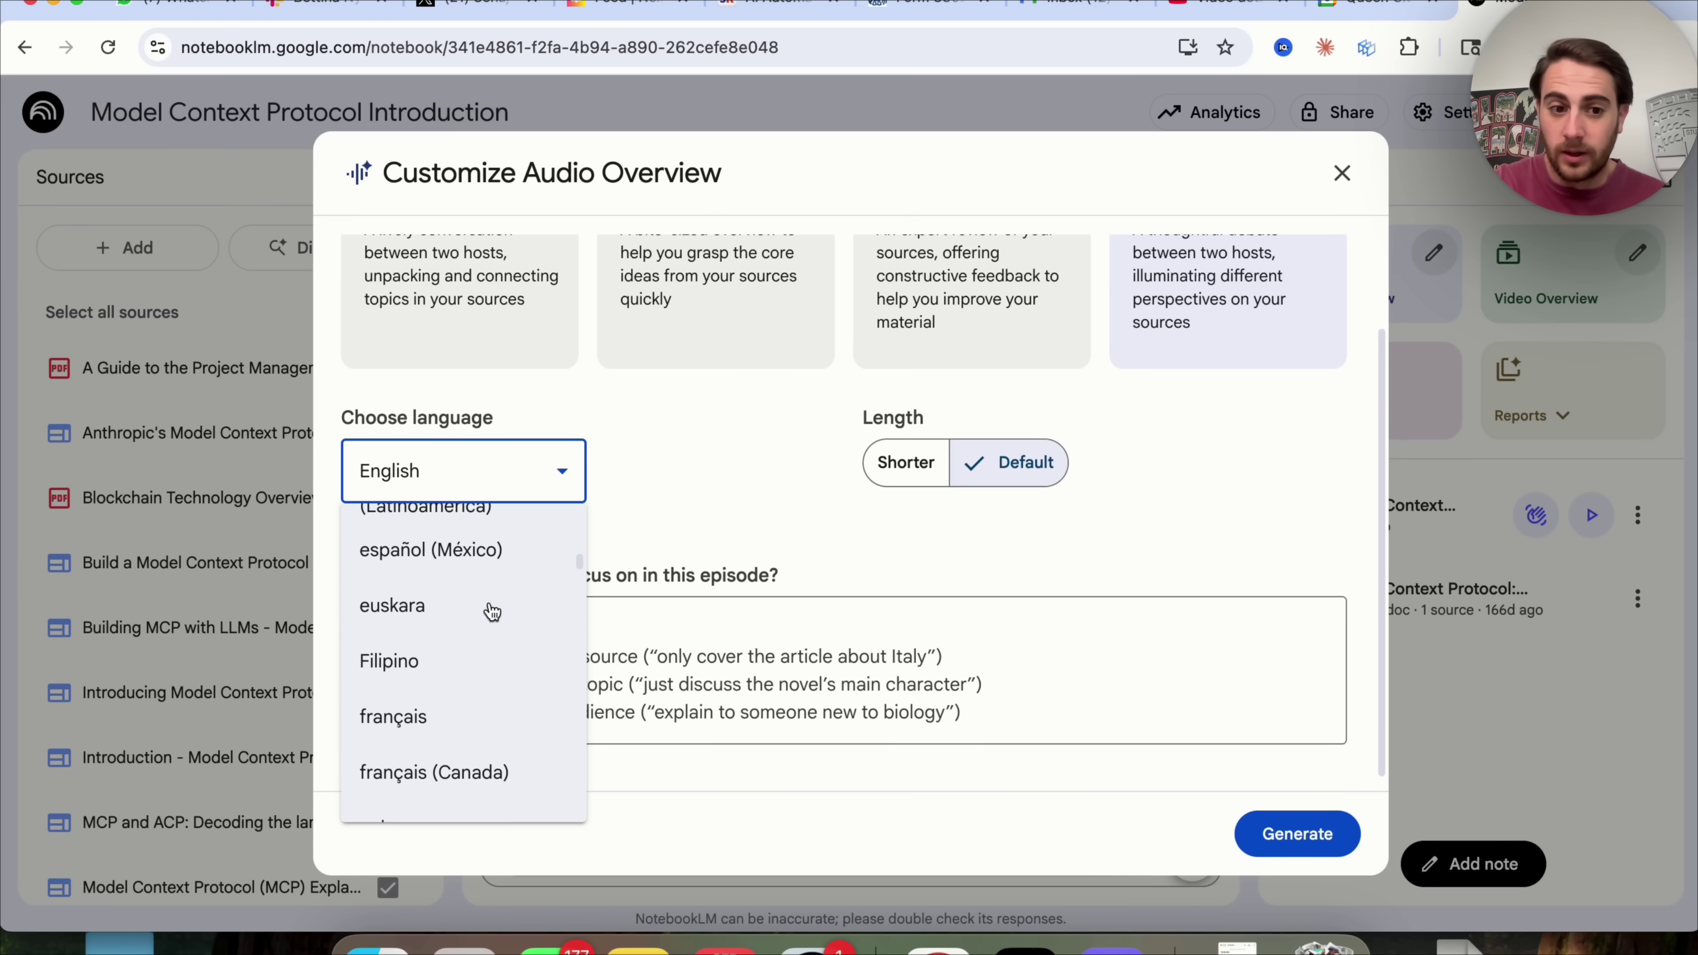
scroll(493, 613, "down", 5)
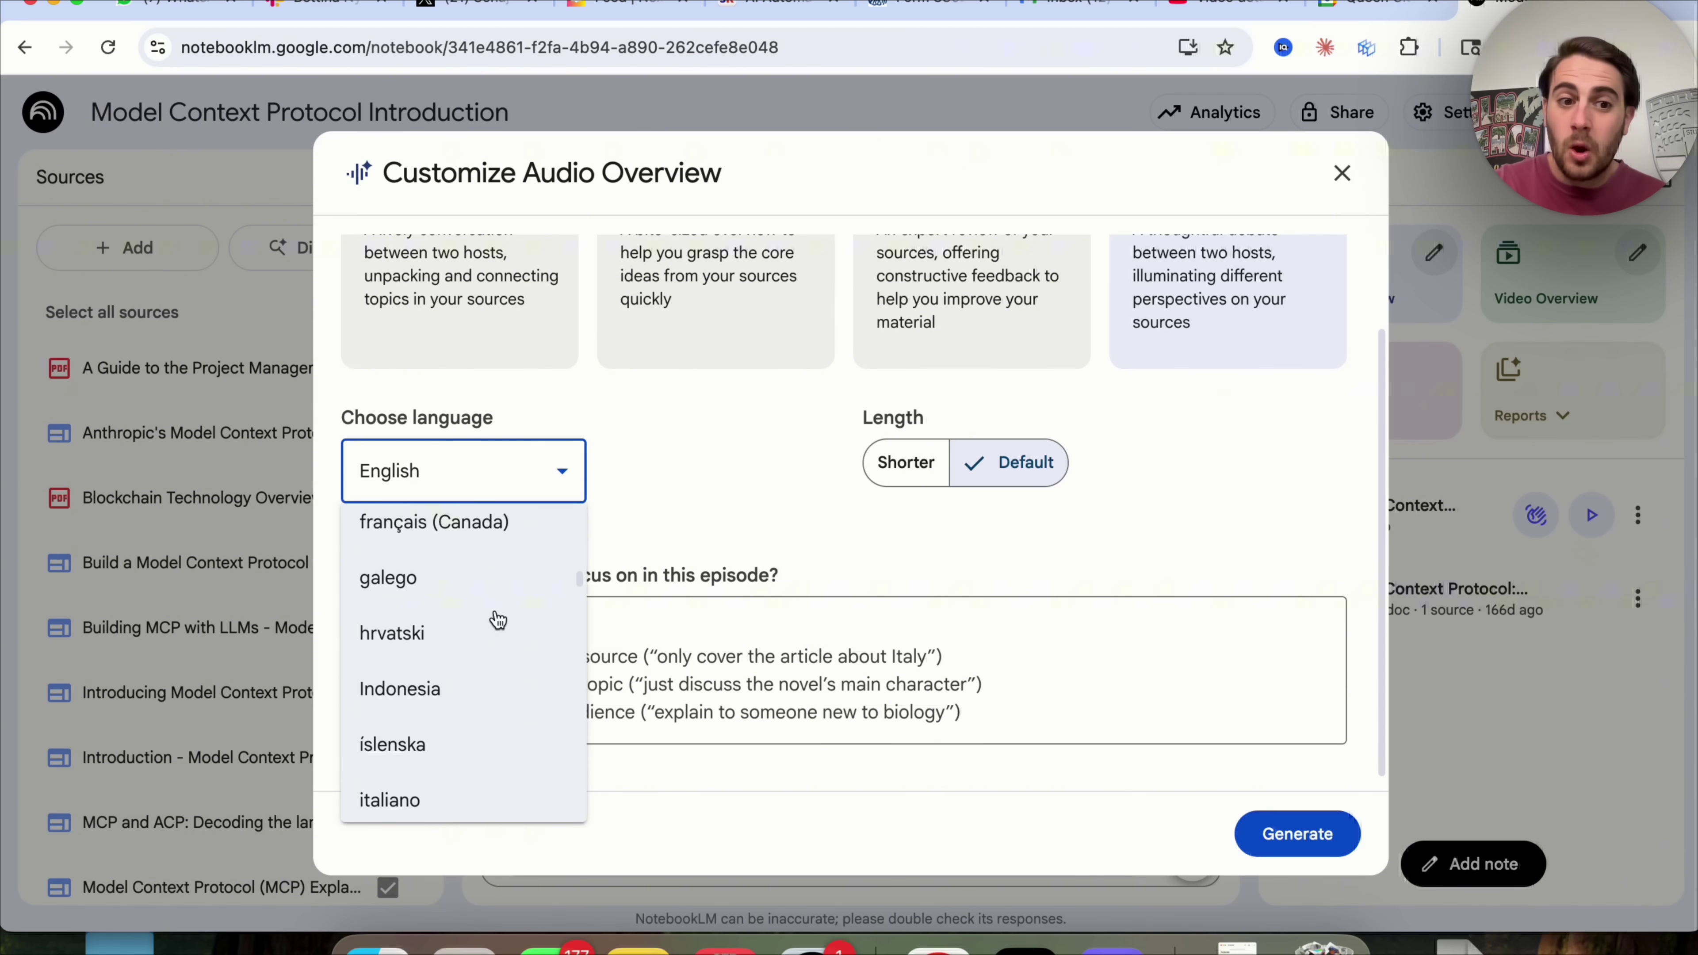
scroll(498, 620, "down", 1)
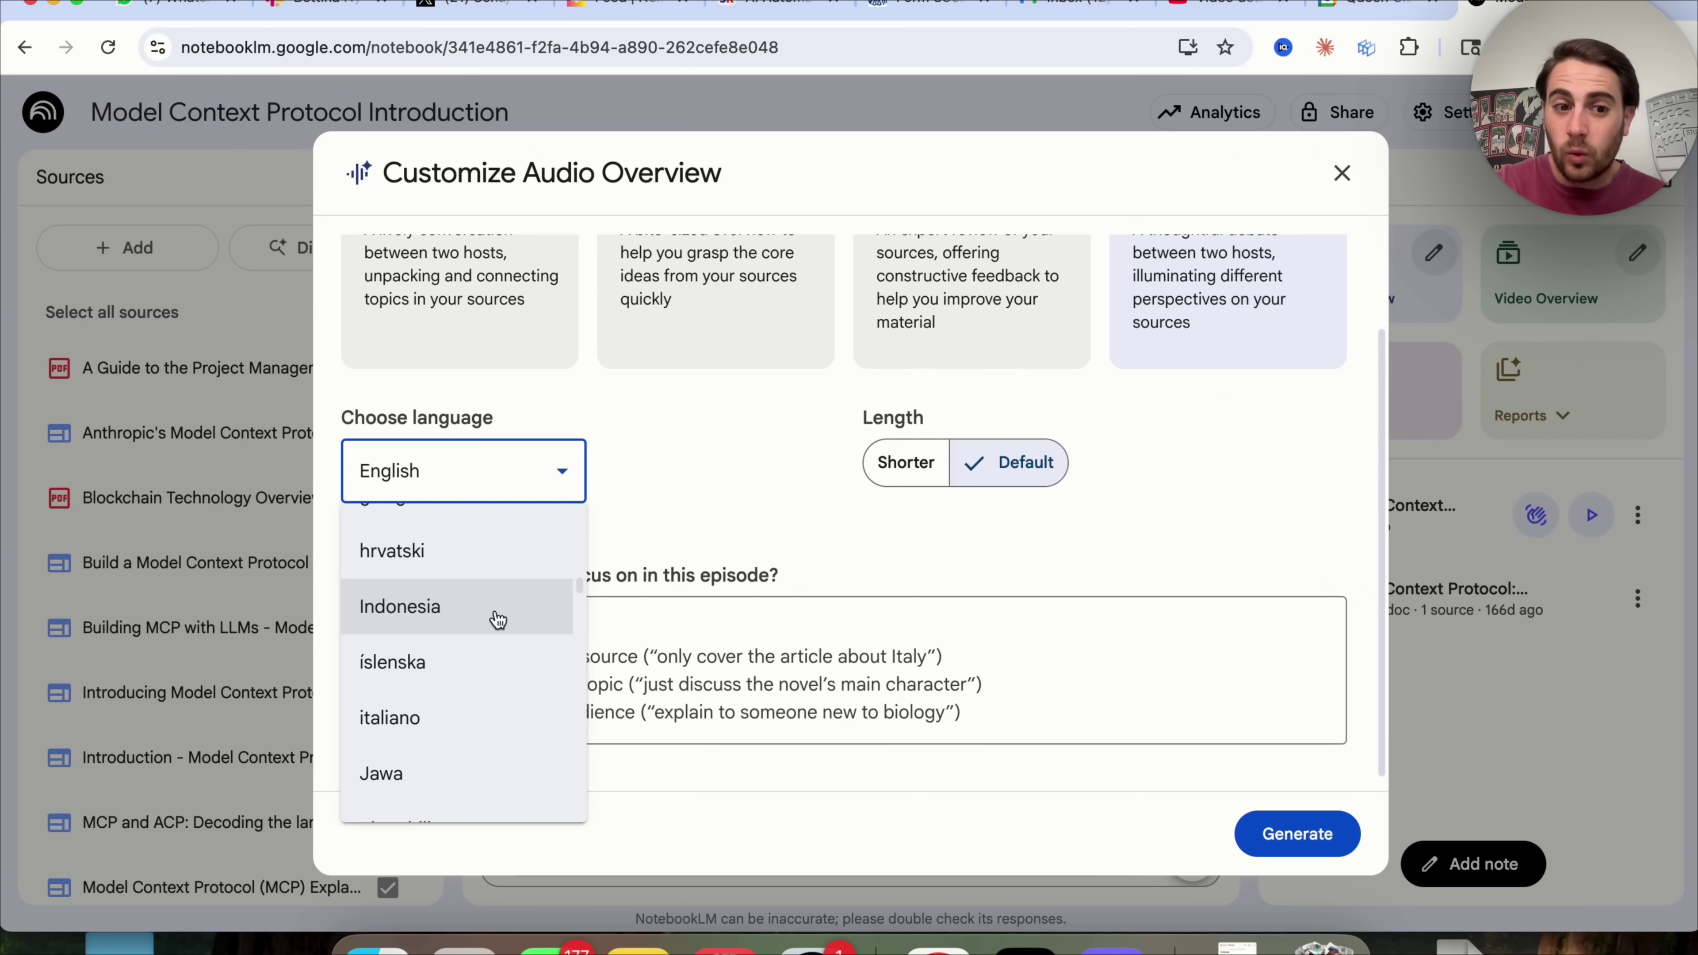
scroll(496, 625, "up", 10)
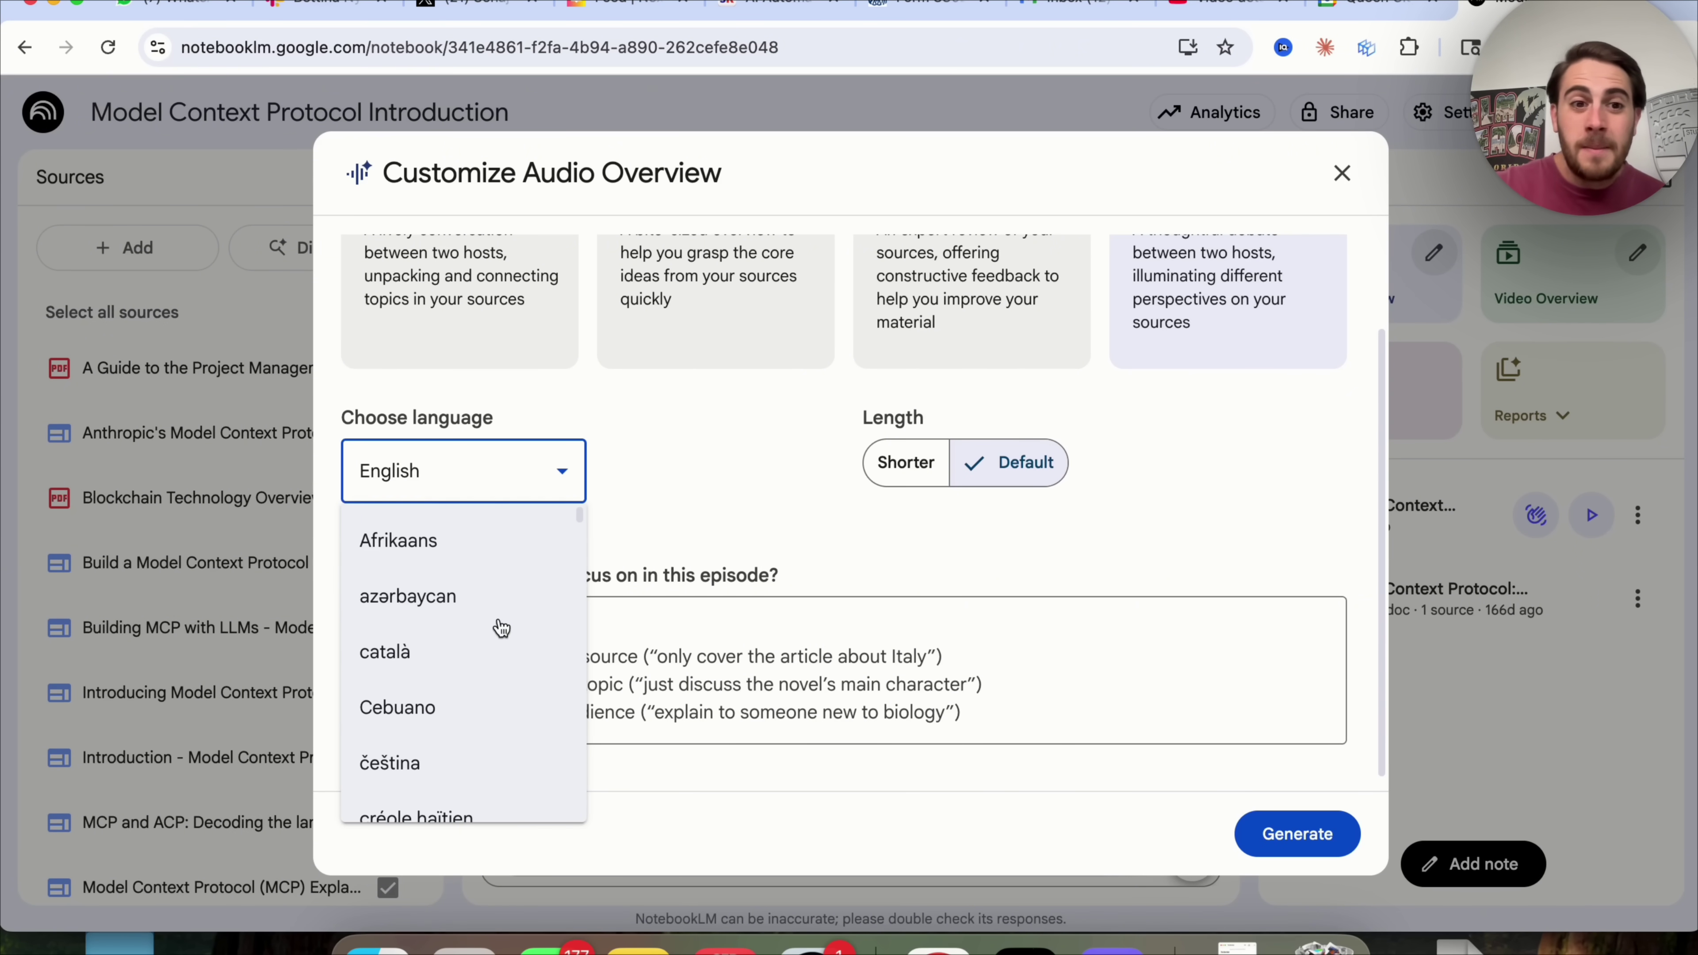
left_click(726, 493)
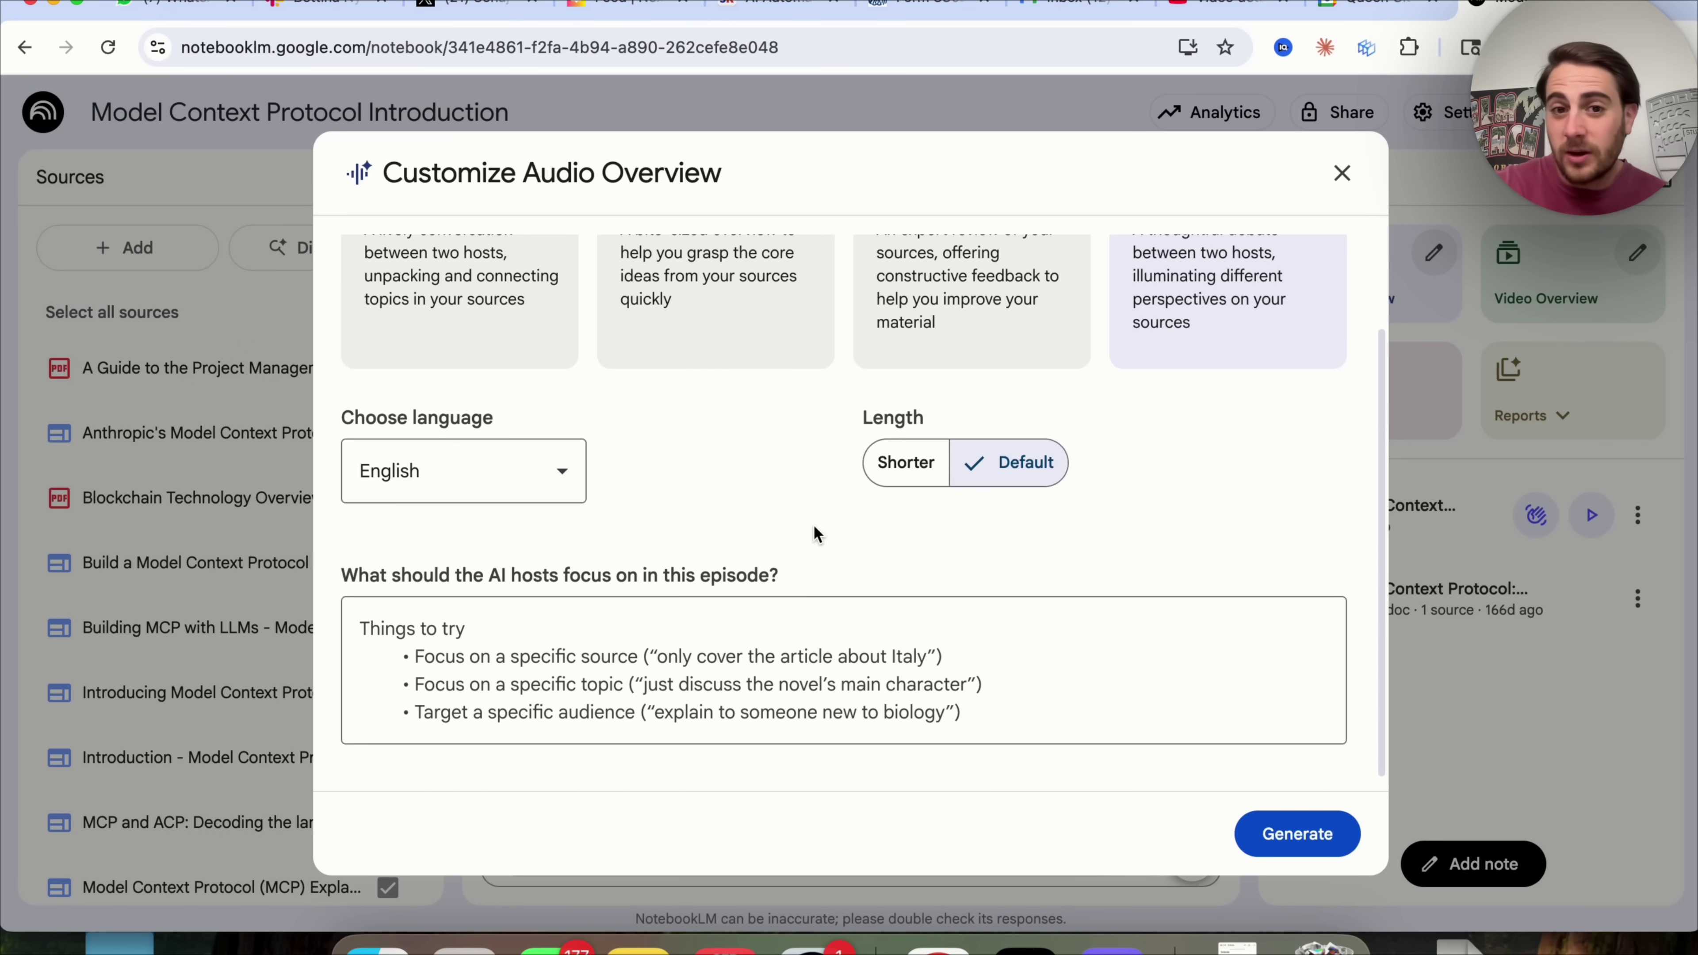
scroll(818, 488, "up", 2)
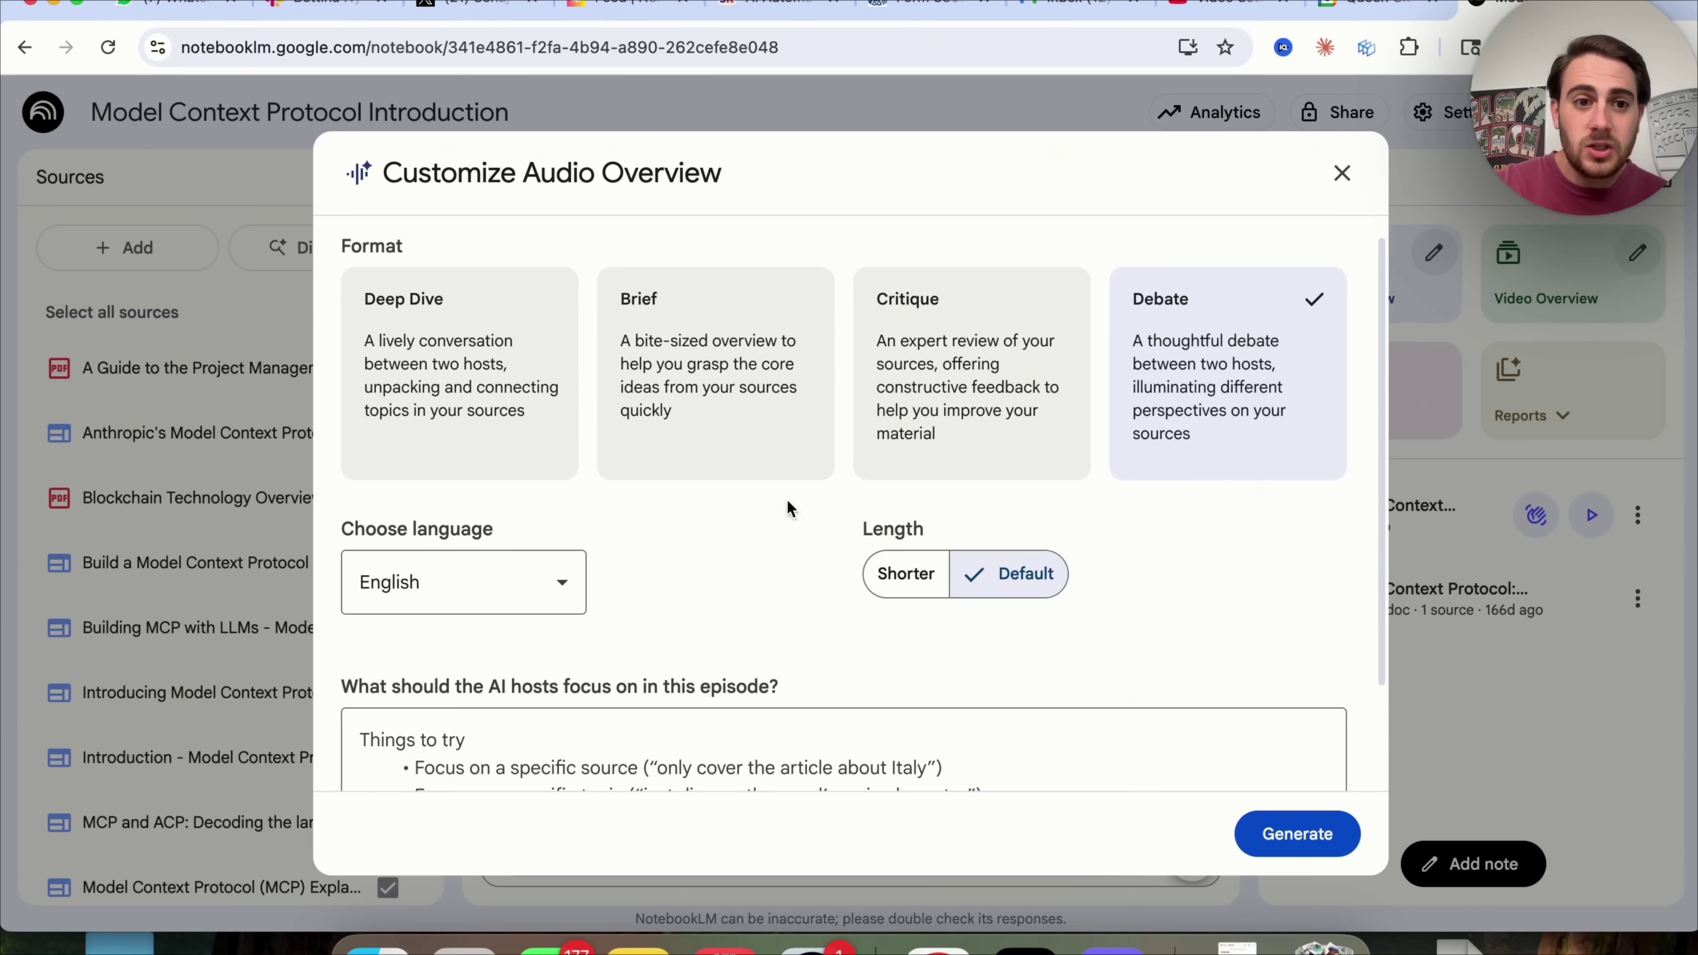
Generate a Deep Dive audio overview at Longer length.
left_click(461, 375)
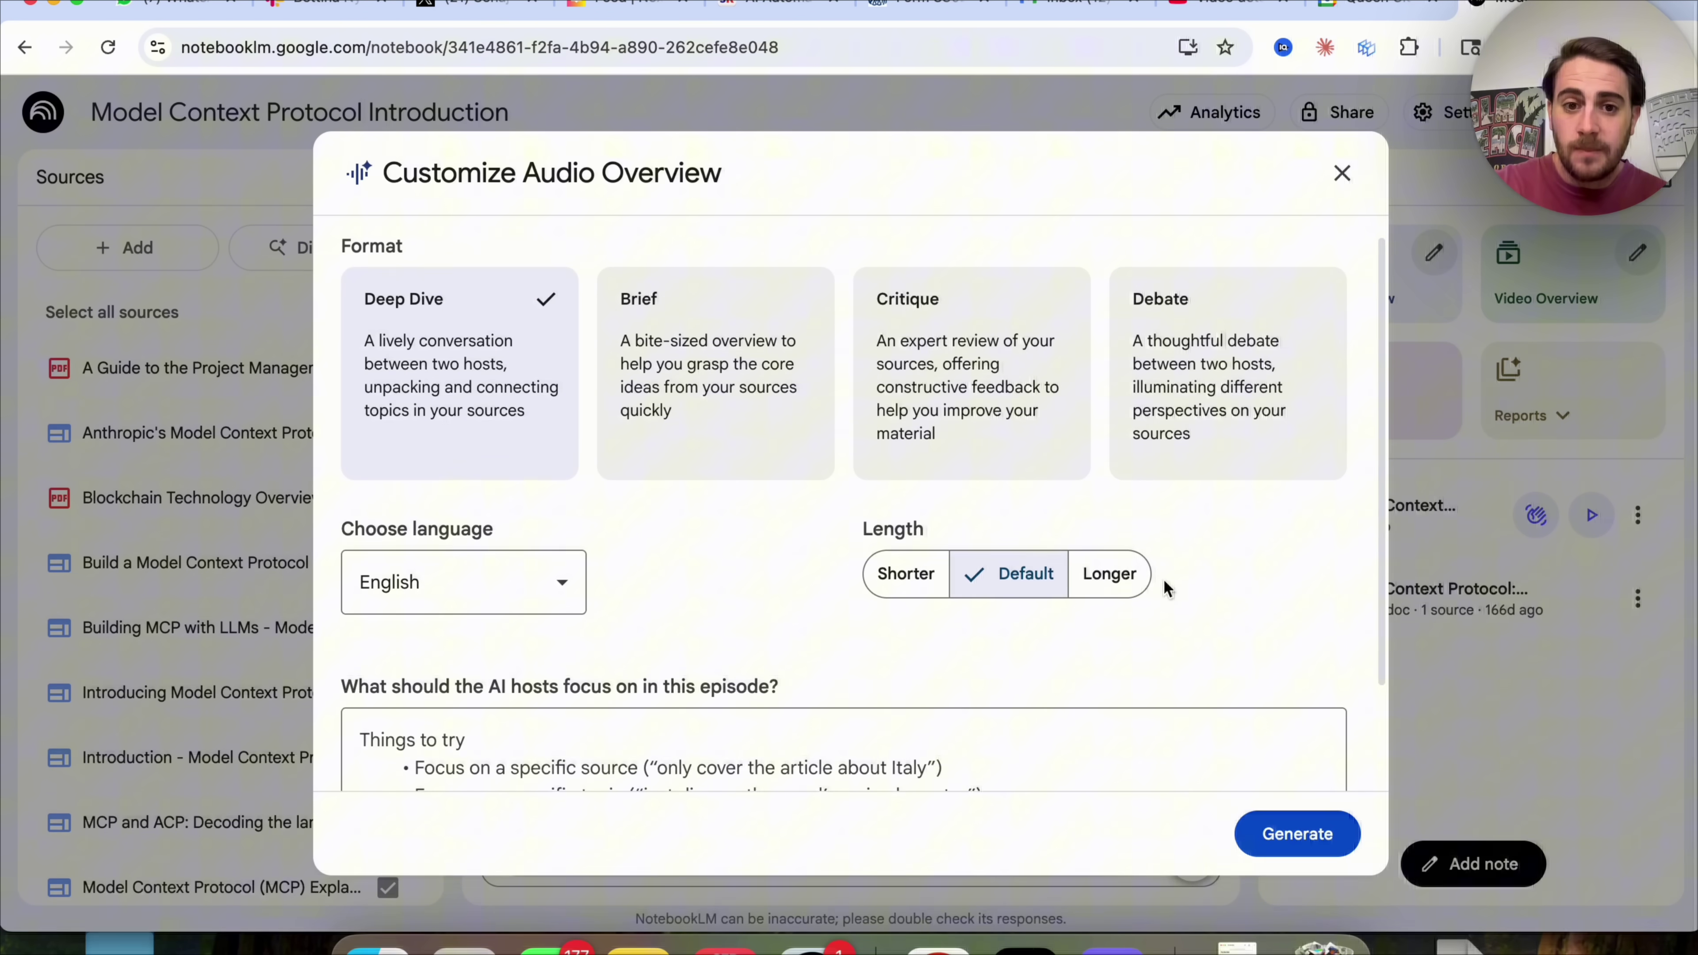
left_click(1110, 574)
scroll(1122, 581, "down", 2)
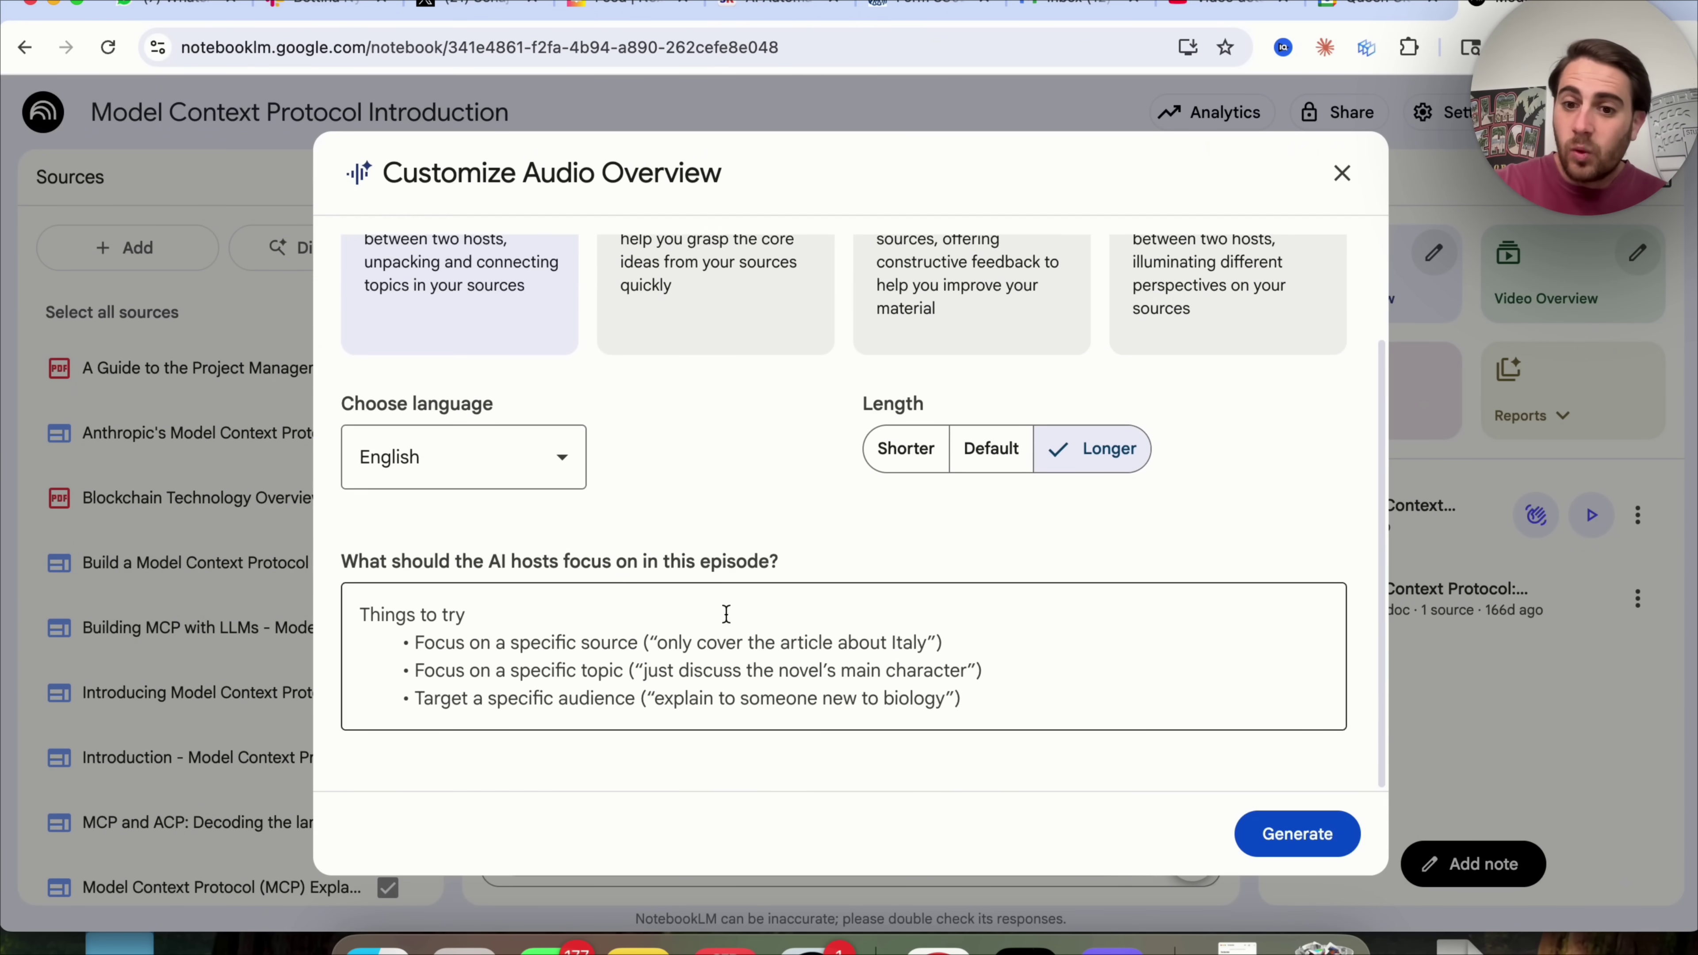
left_click(1295, 830)
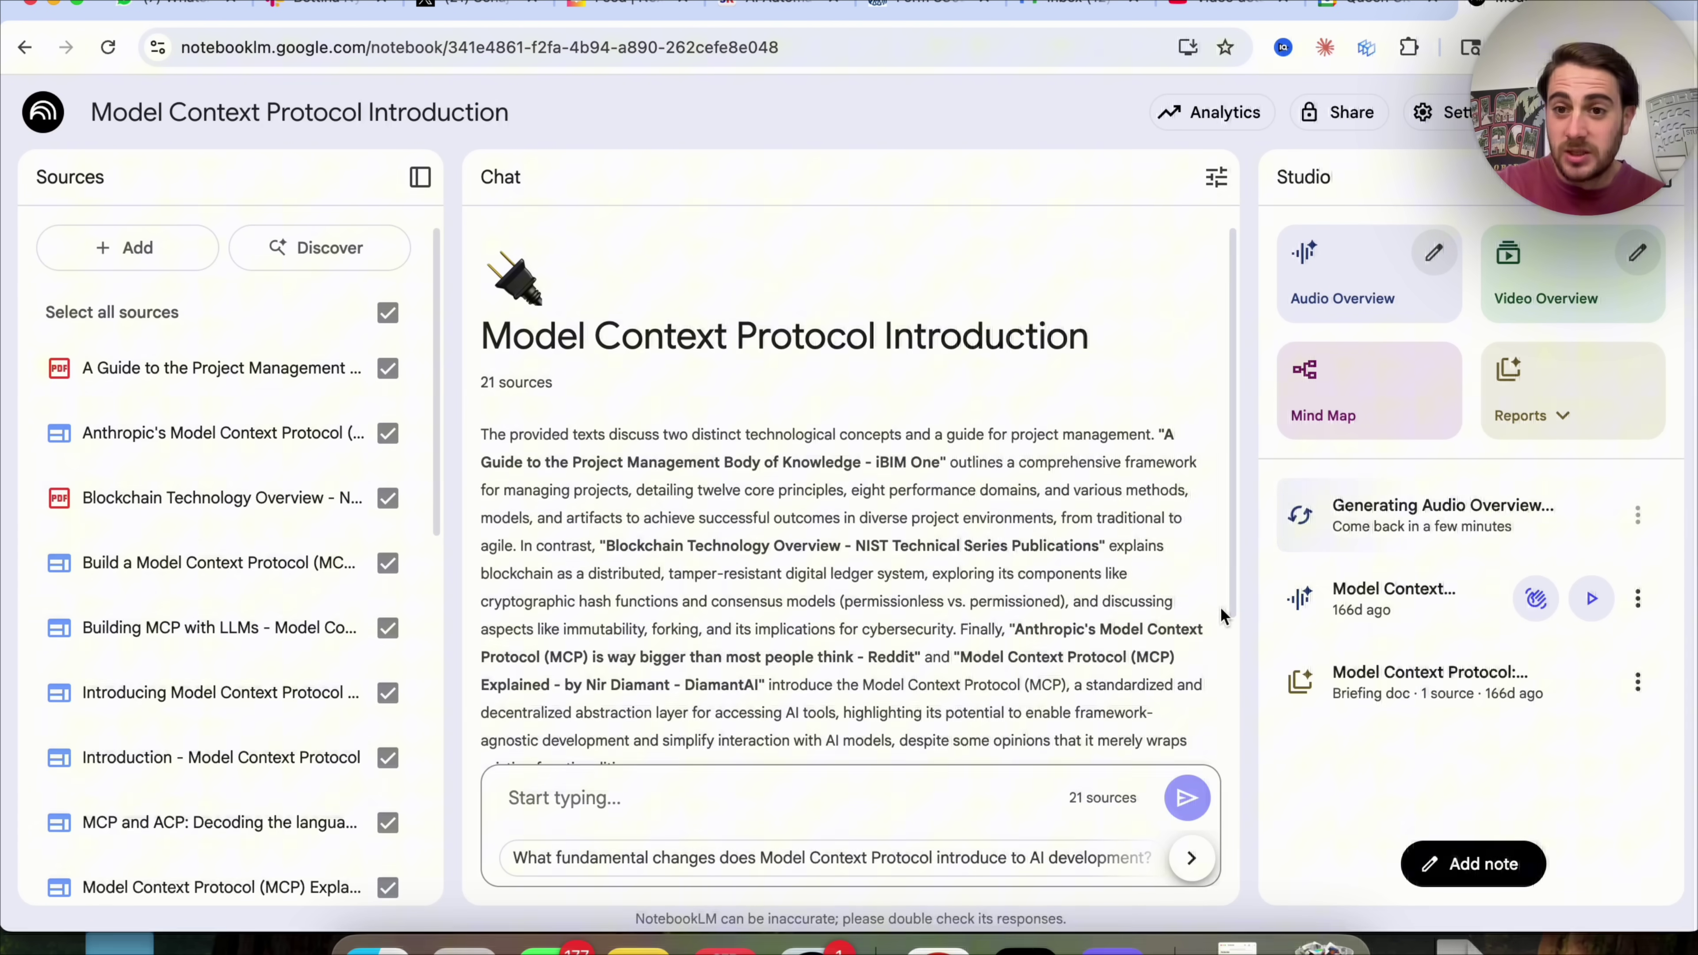
Generate a second audio overview in the Critique format.
left_click(1434, 253)
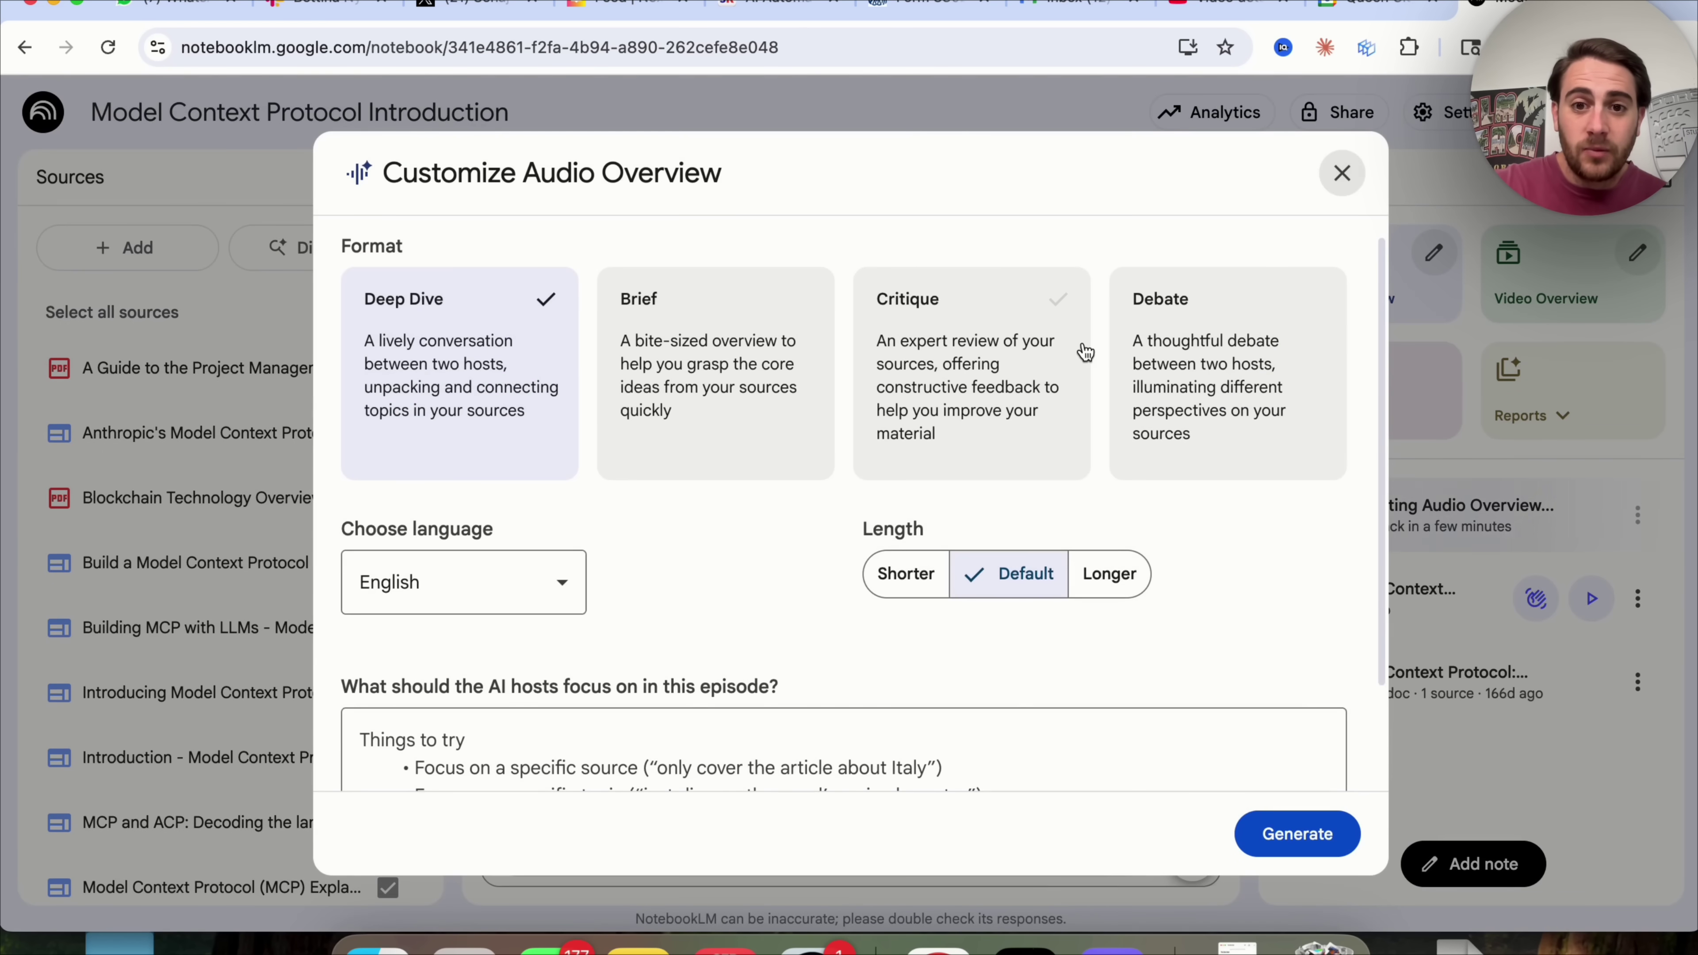
left_click(1066, 448)
left_click(1284, 832)
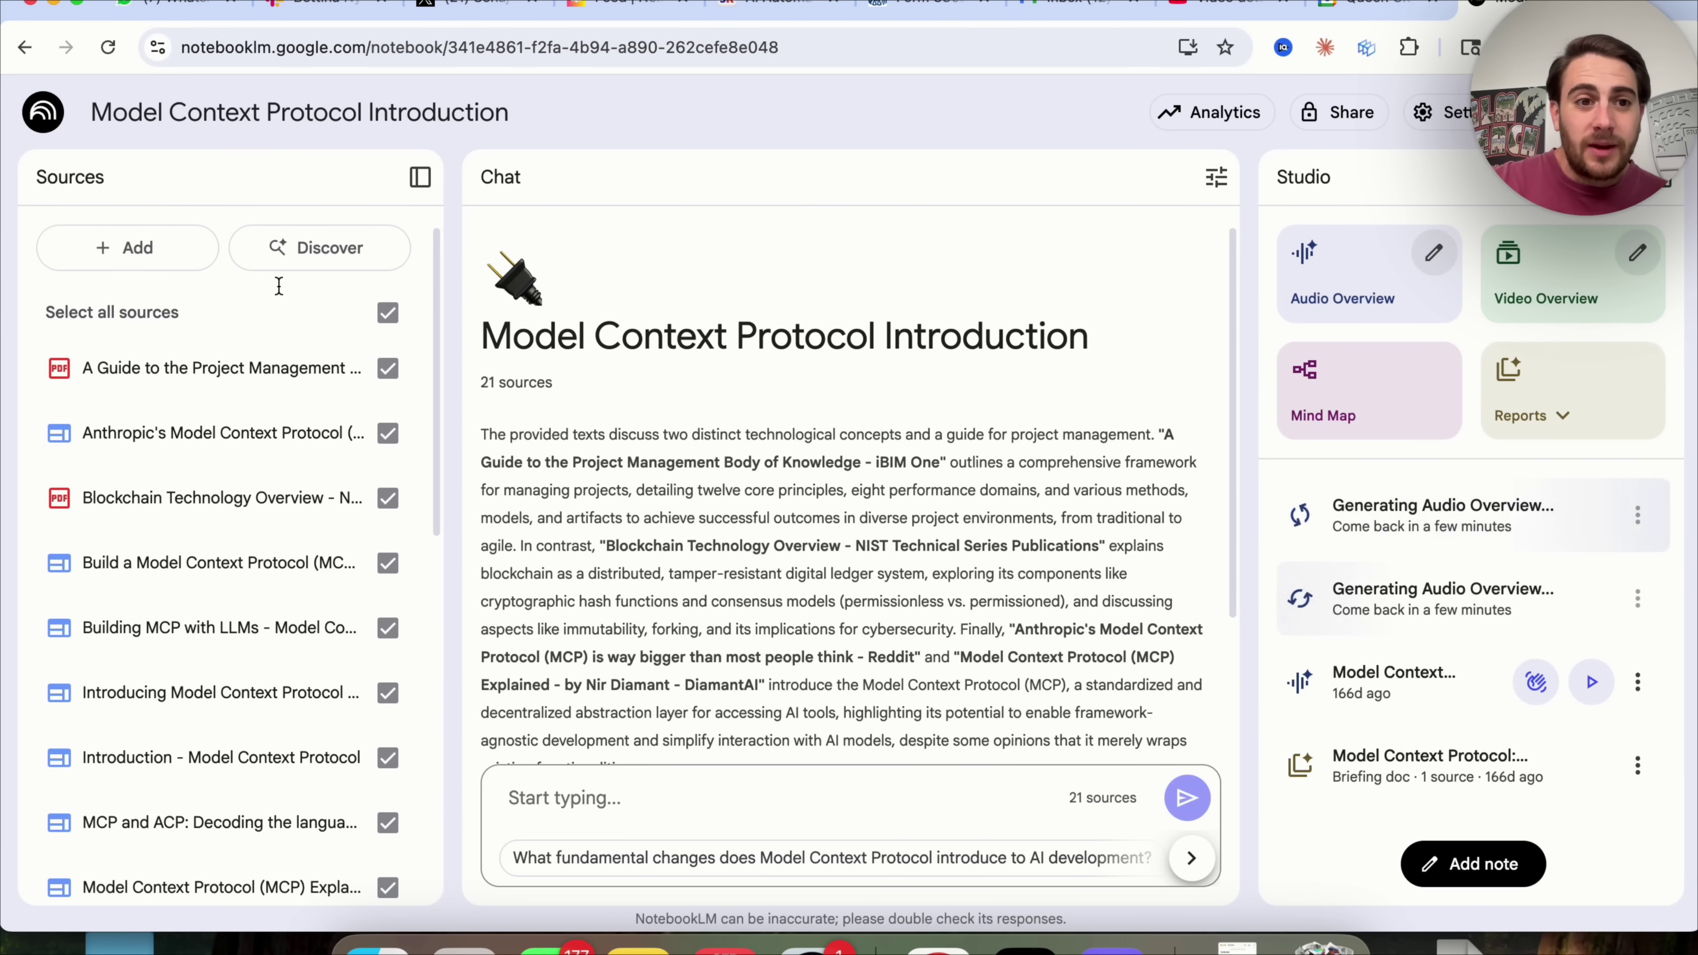
Browse the Discover and Add source panels, then uncheck Select all sources.
left_click(285, 249)
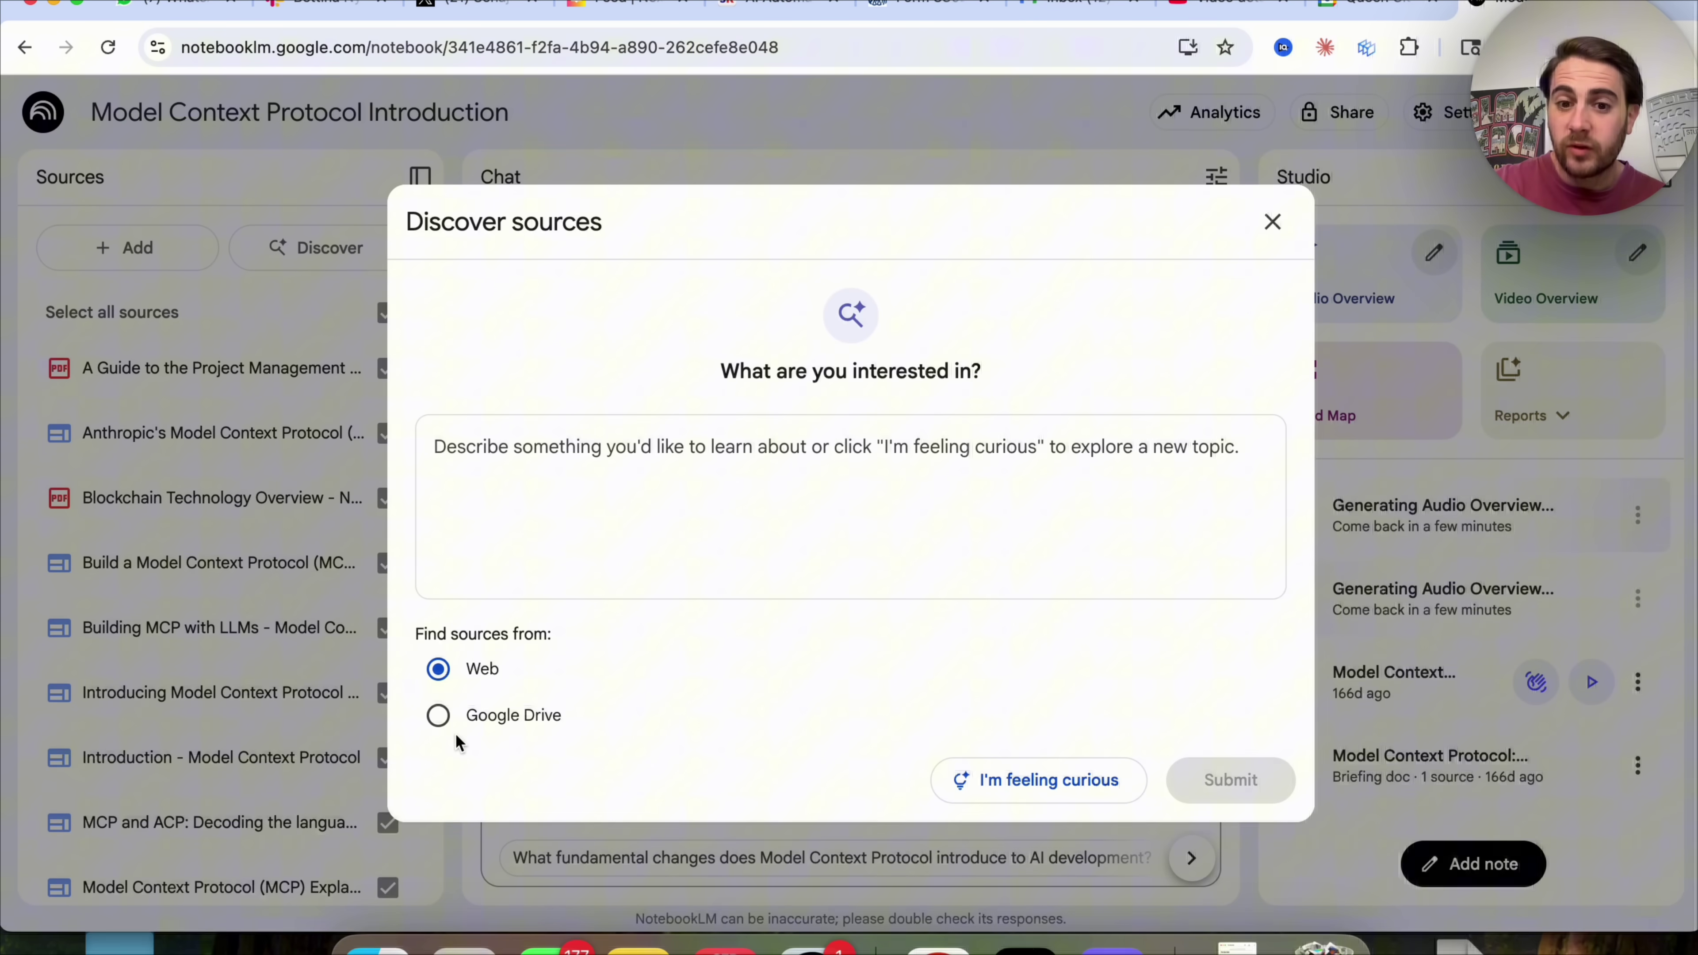
left_click(1030, 769)
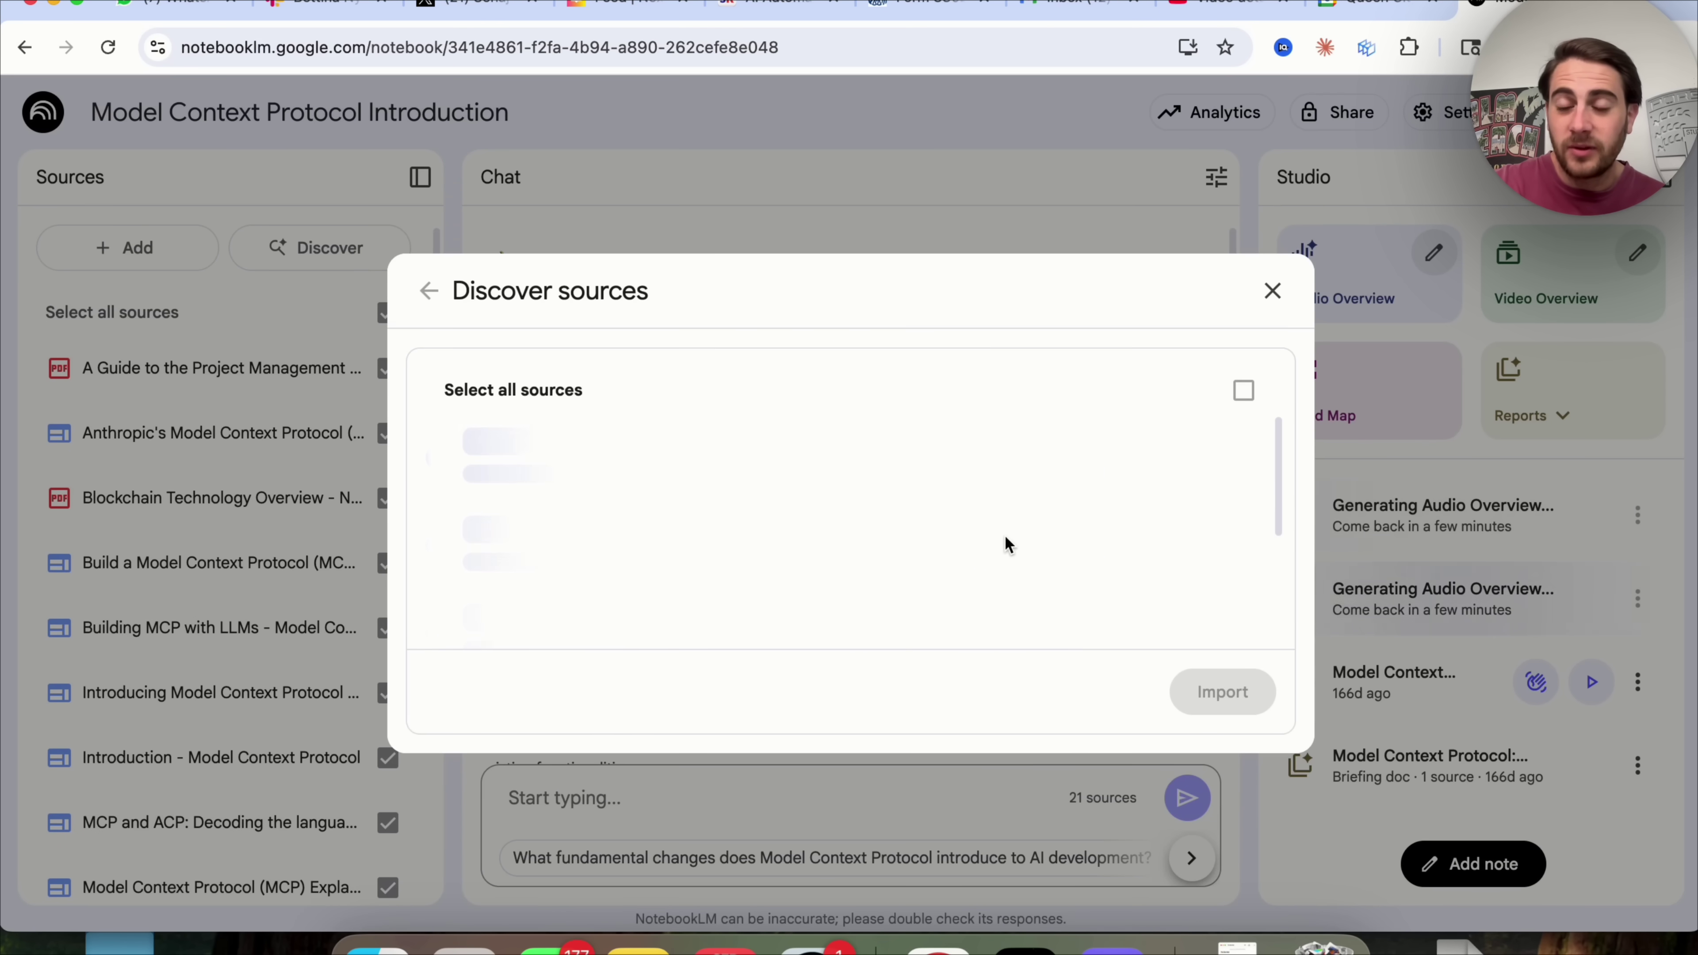
left_click(1272, 290)
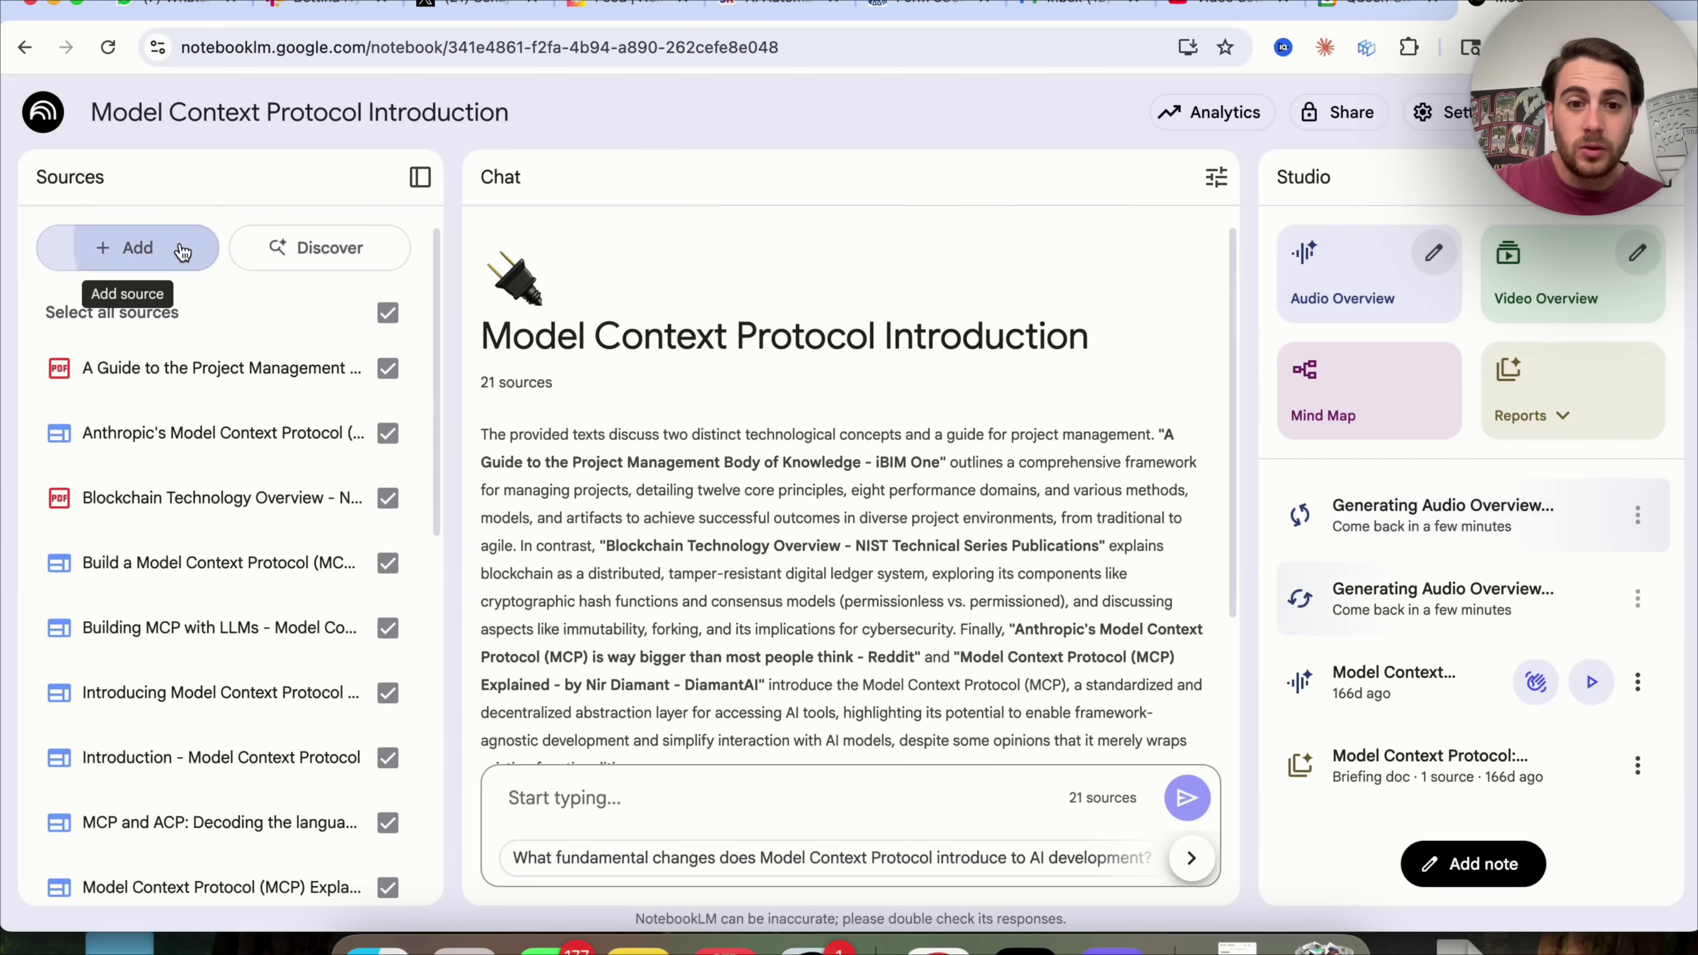
left_click(137, 248)
scroll(785, 612, "down", 2)
scroll(785, 612, "down", 2)
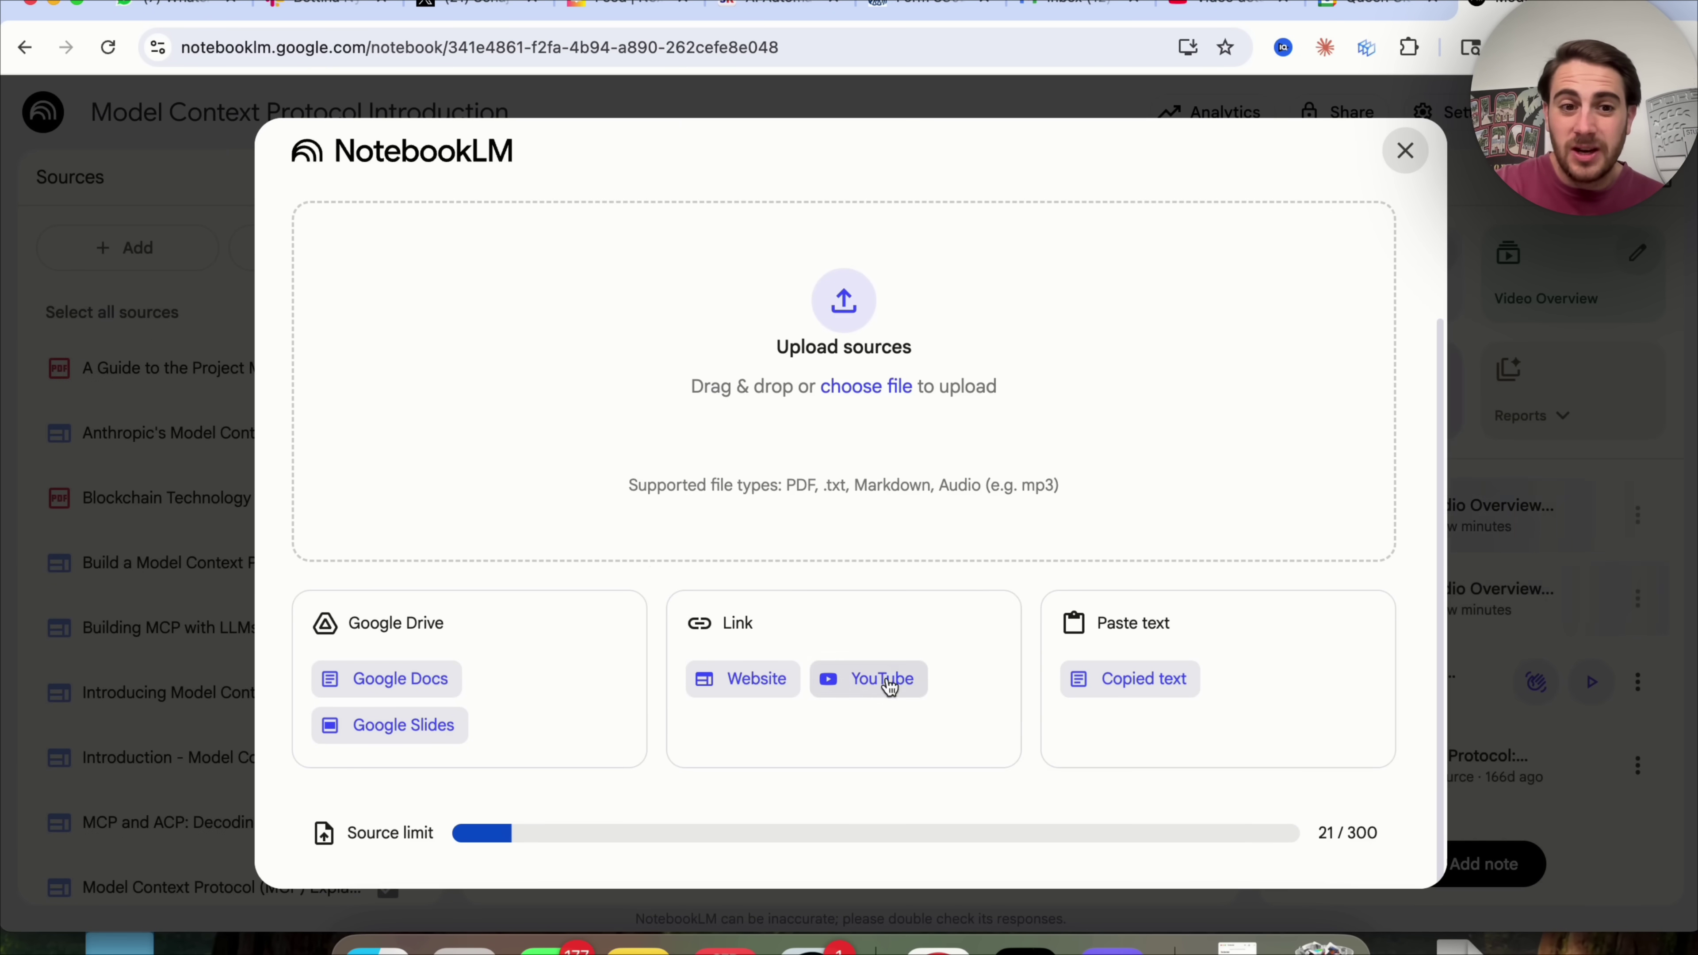
left_click(18, 557)
left_click(375, 313)
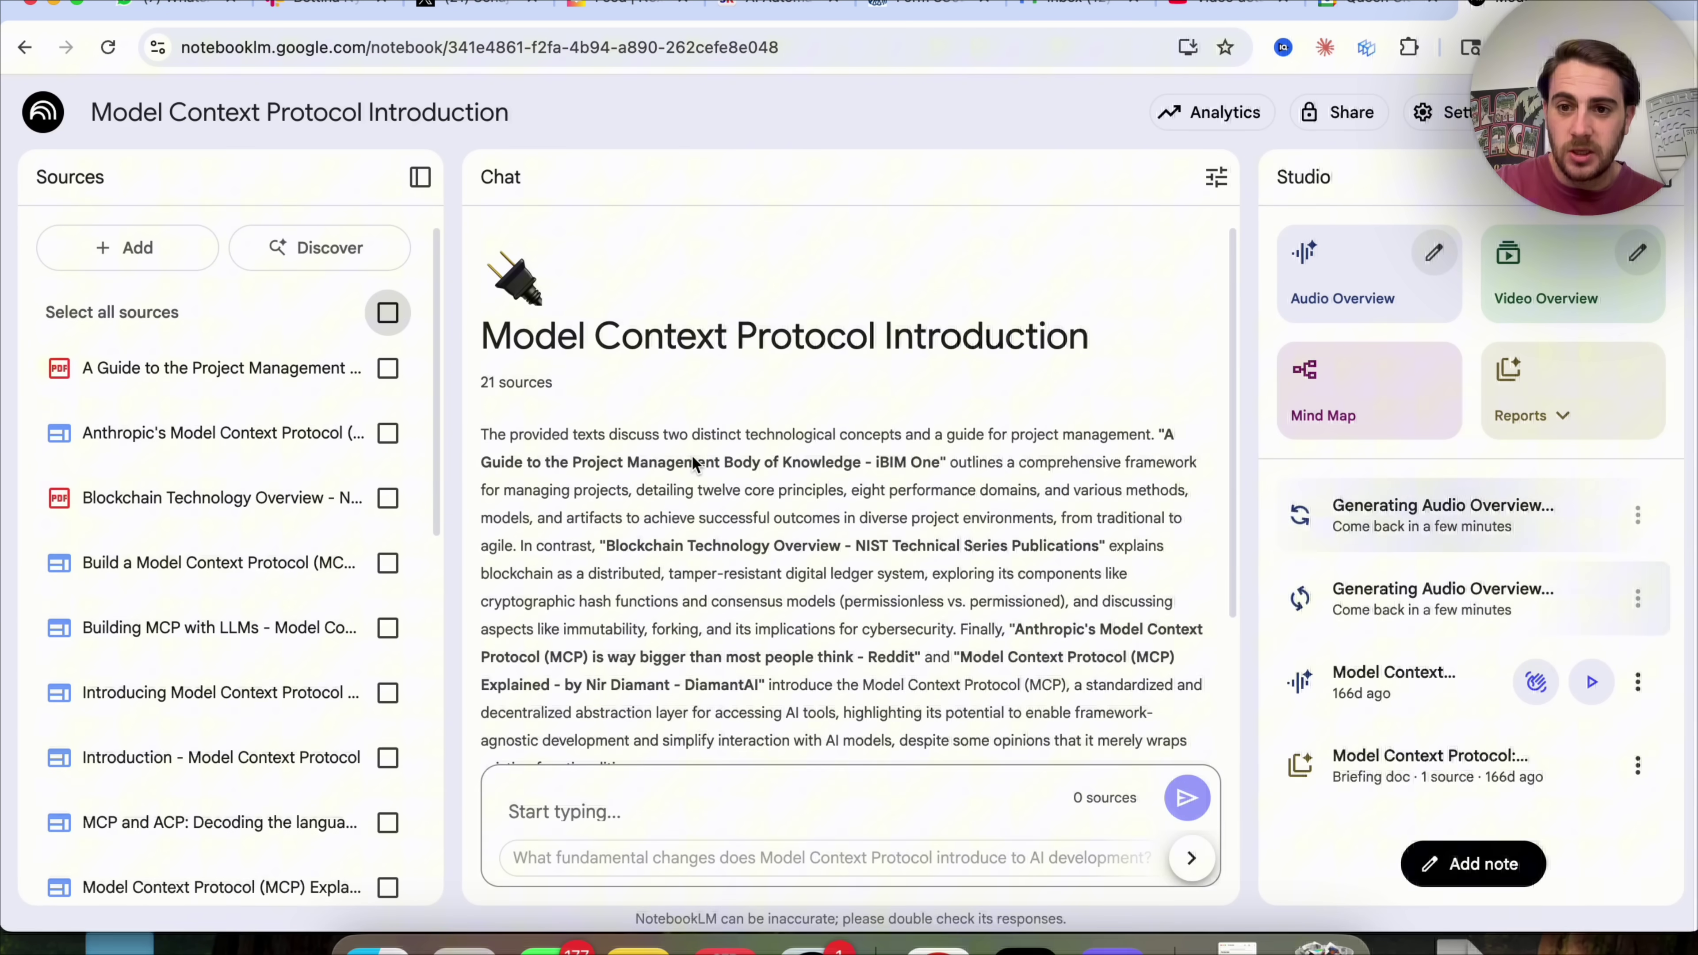
Select the Anthropic MCP and Blockchain Technology Overview sources for a custom audio overview.
left_click(388, 497)
left_click(388, 435)
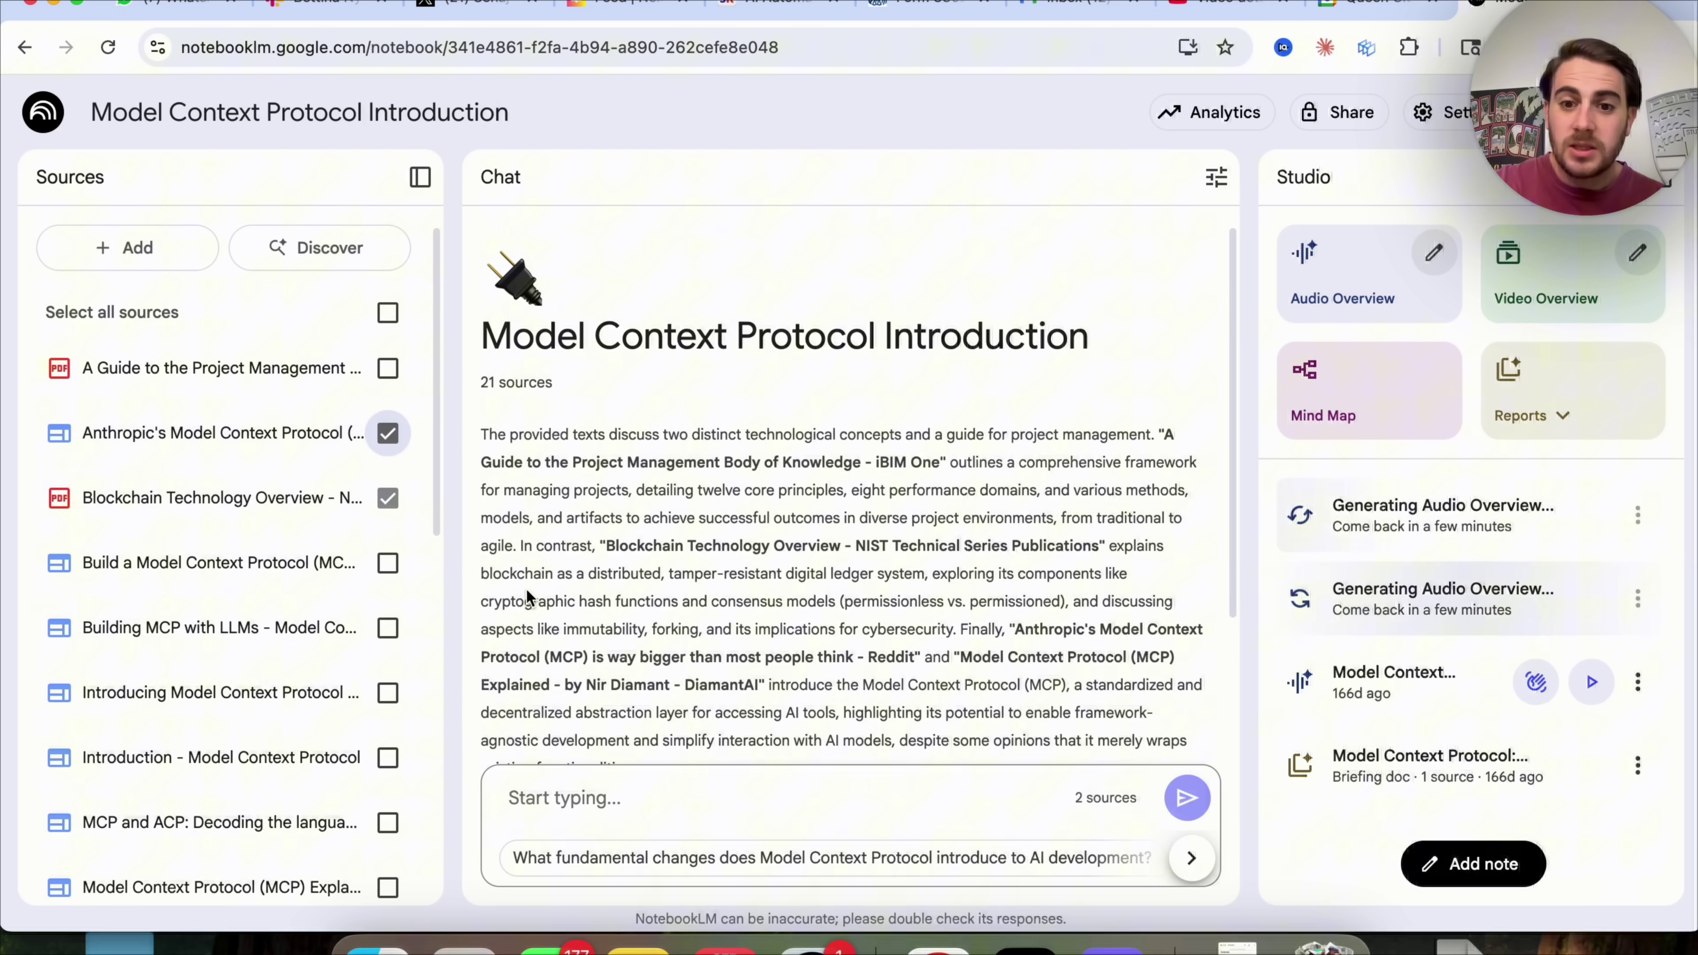
left_click(1331, 295)
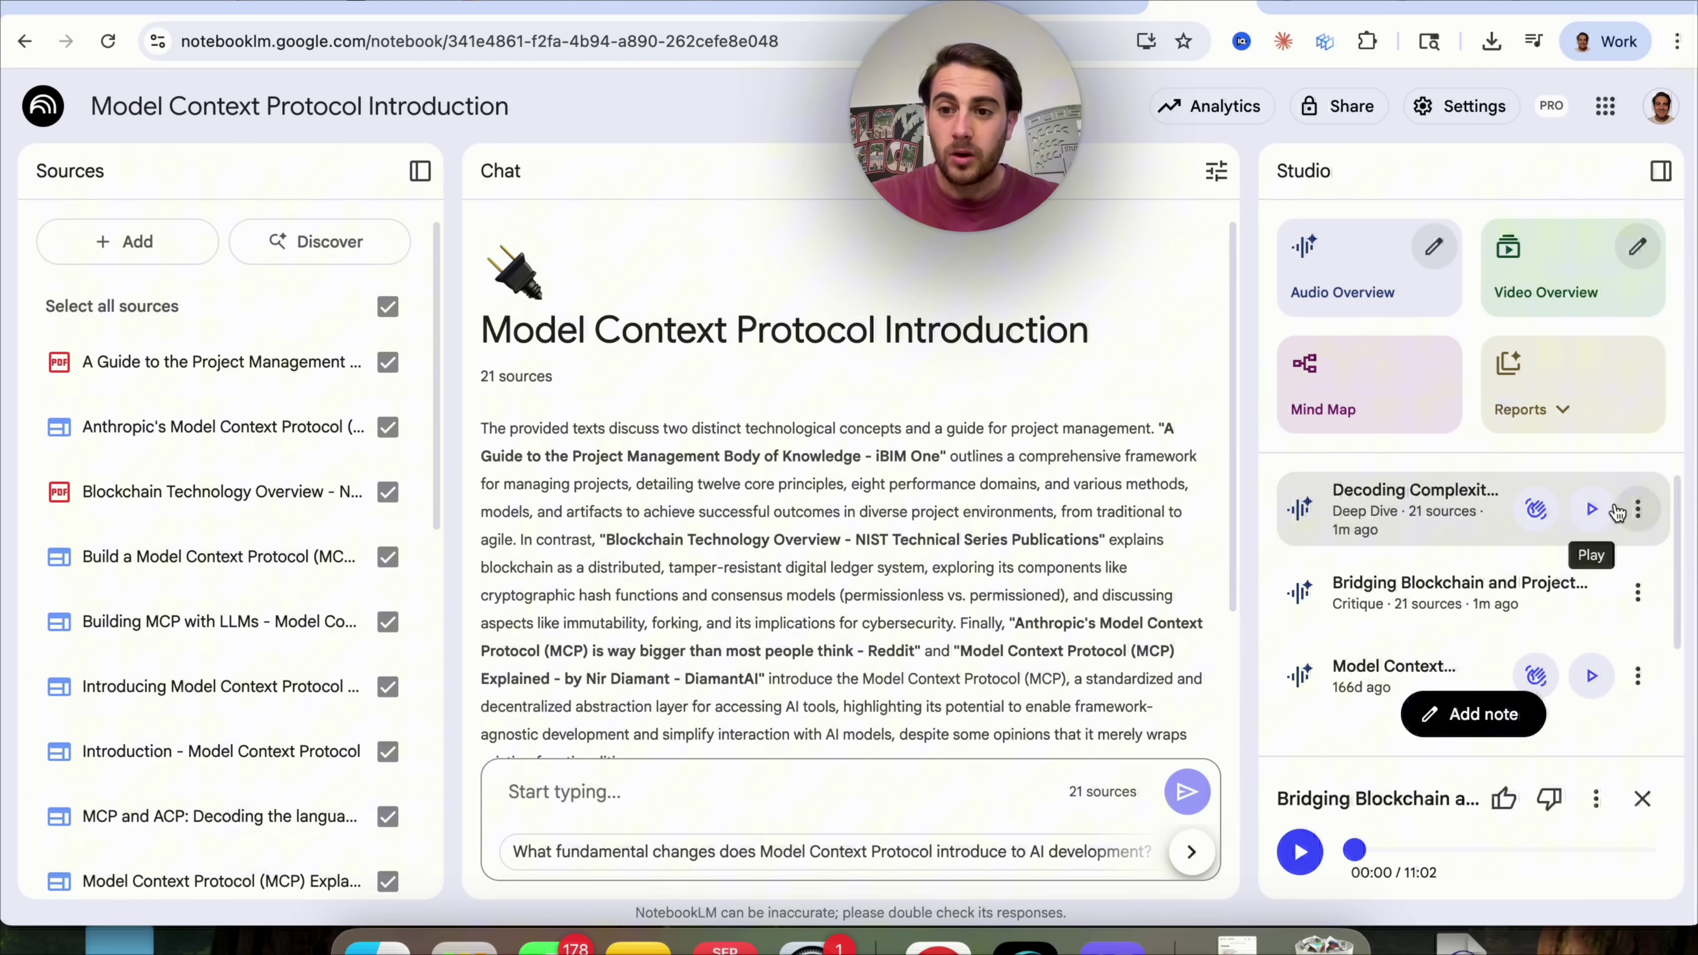
Download the Decoding Complexity audio overview, then play and pause it in Interactive mode.
left_click(1637, 509)
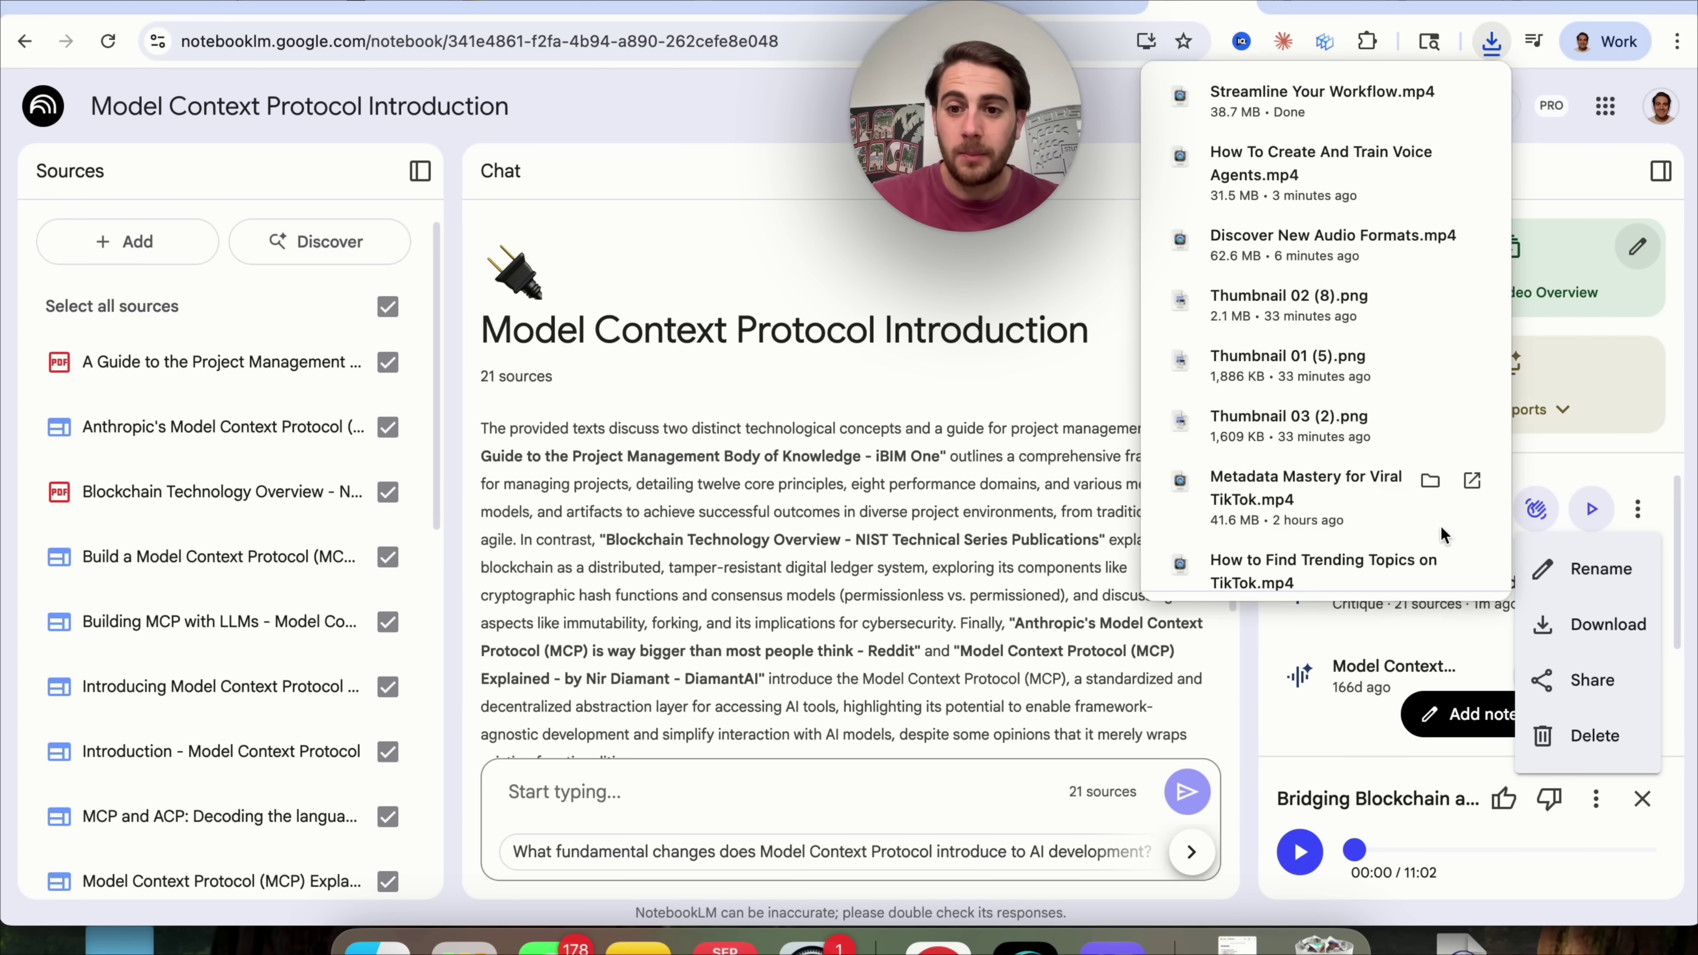
left_click(1542, 447)
left_click(1537, 512)
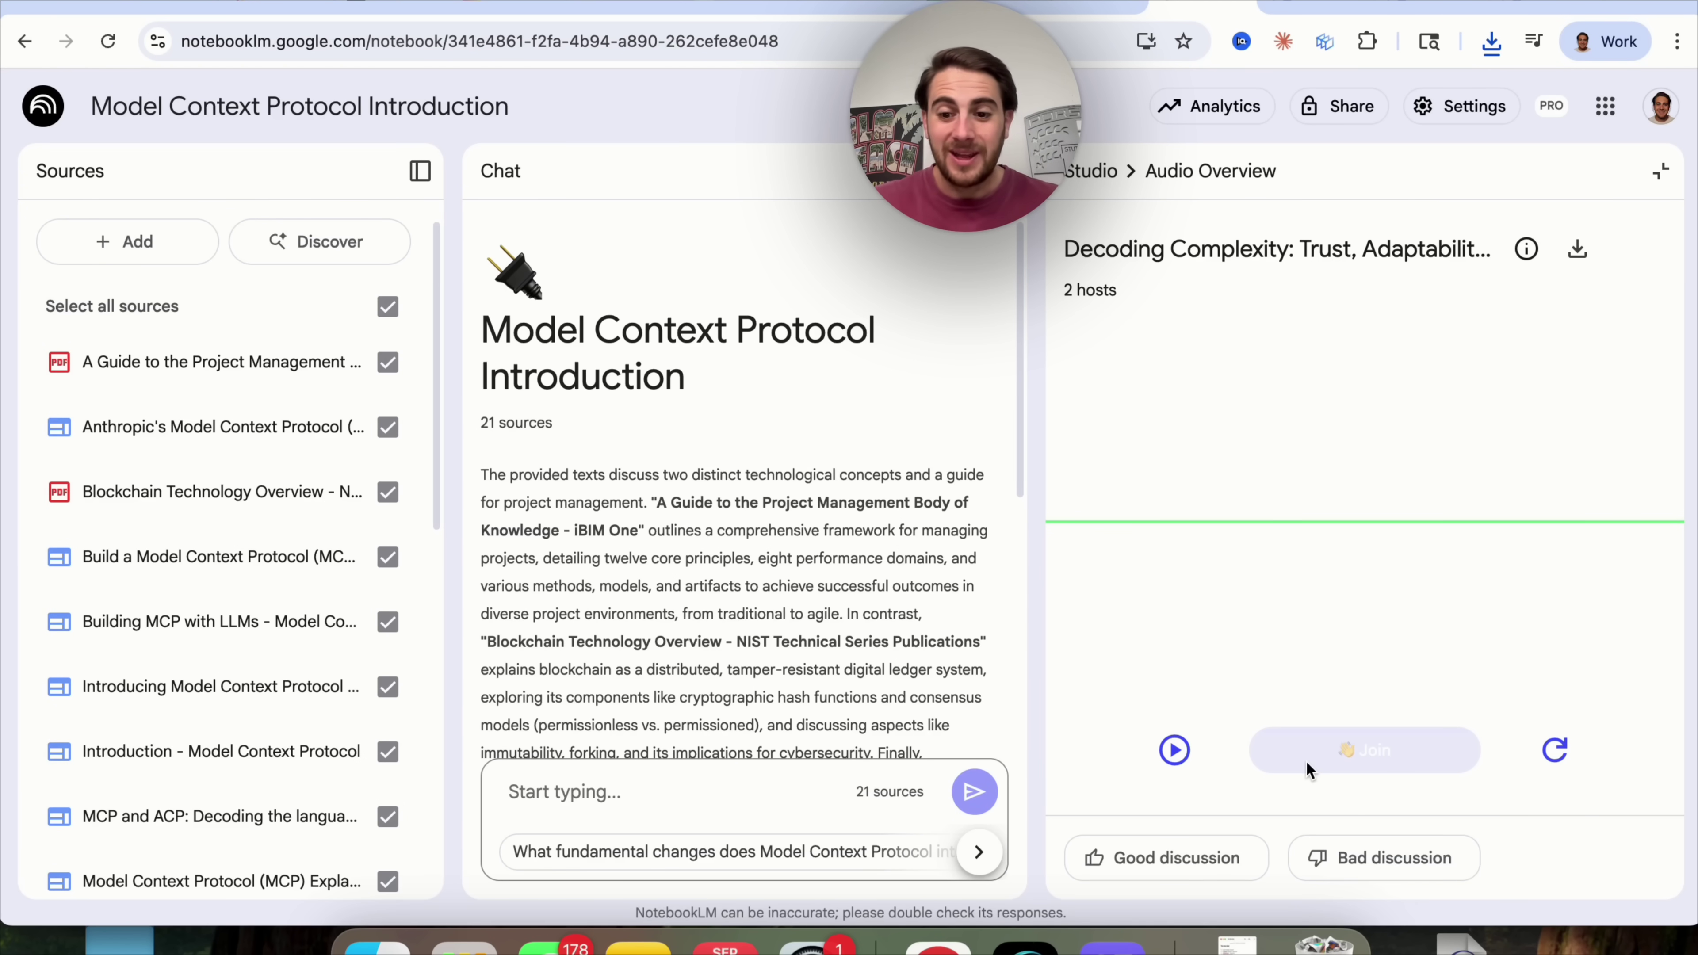
key("XF86AudioRaiseVolume")
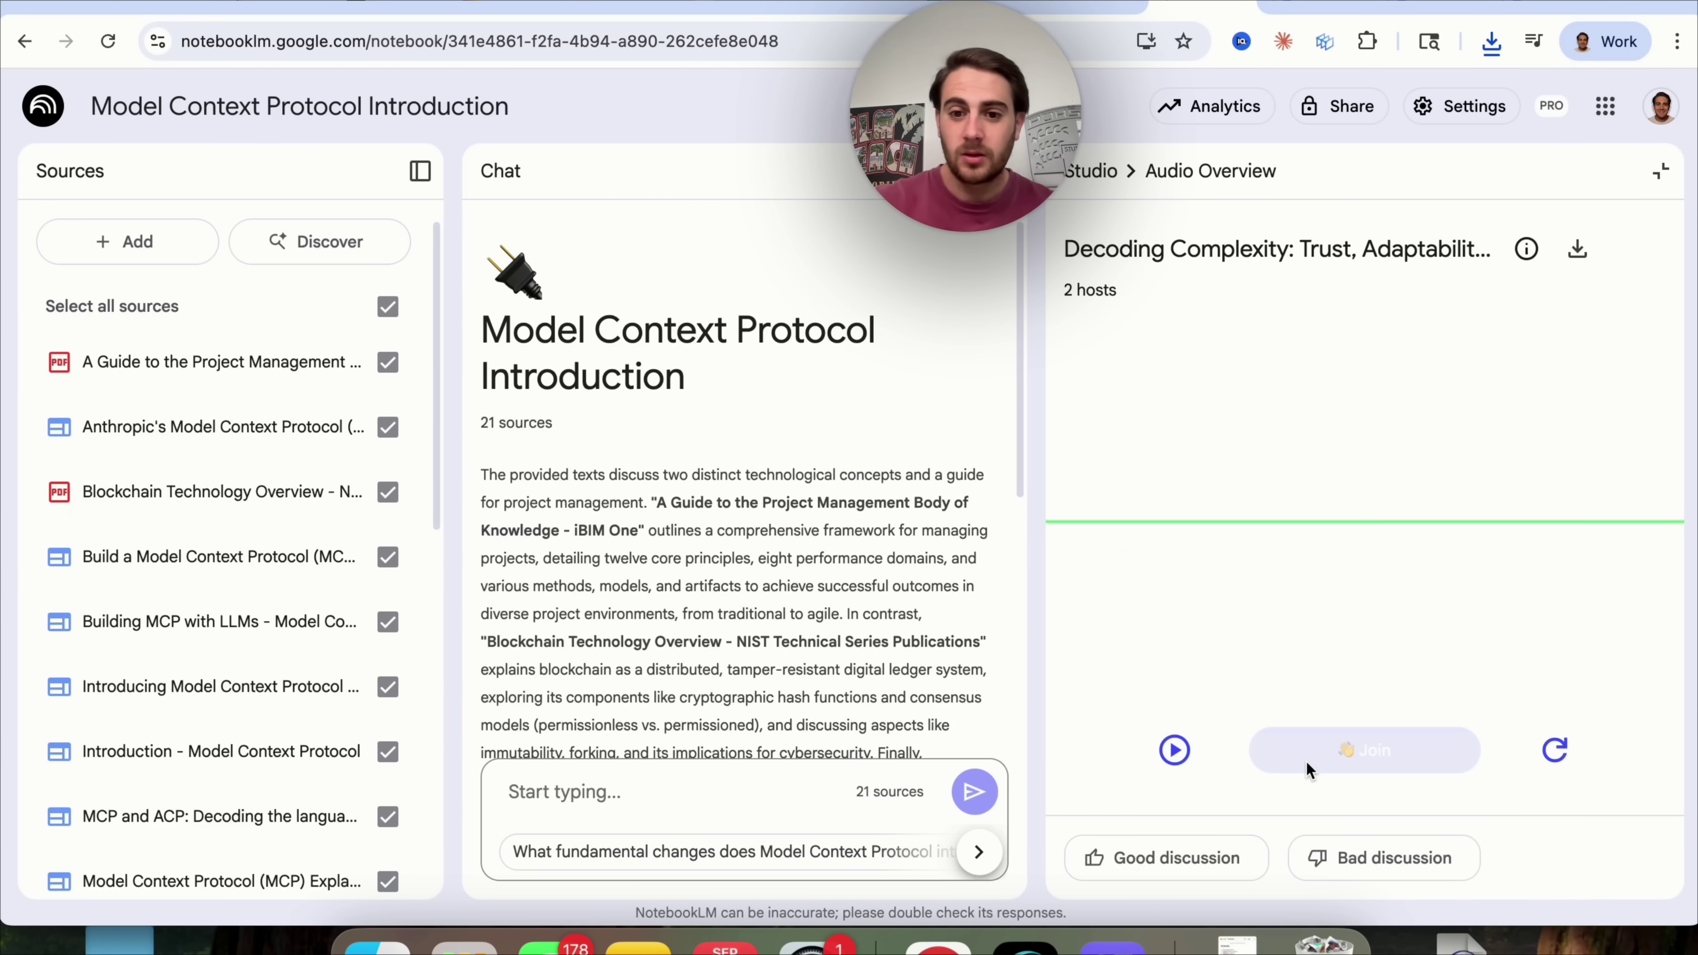
left_click(1174, 750)
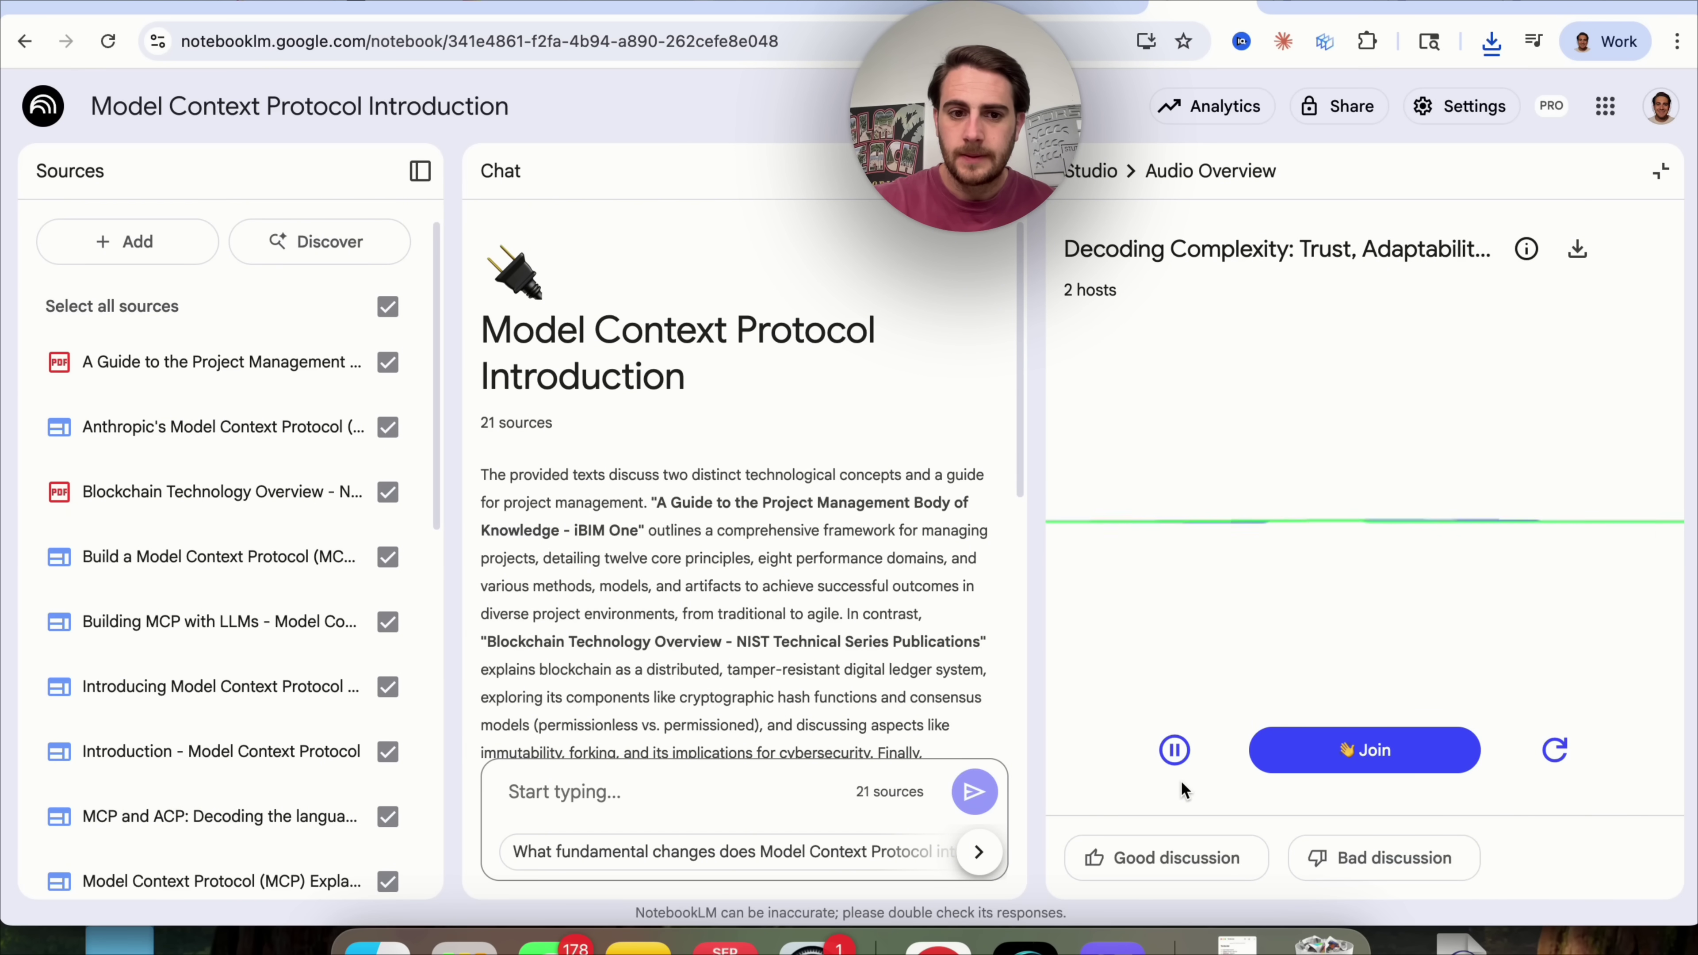
left_click(1176, 752)
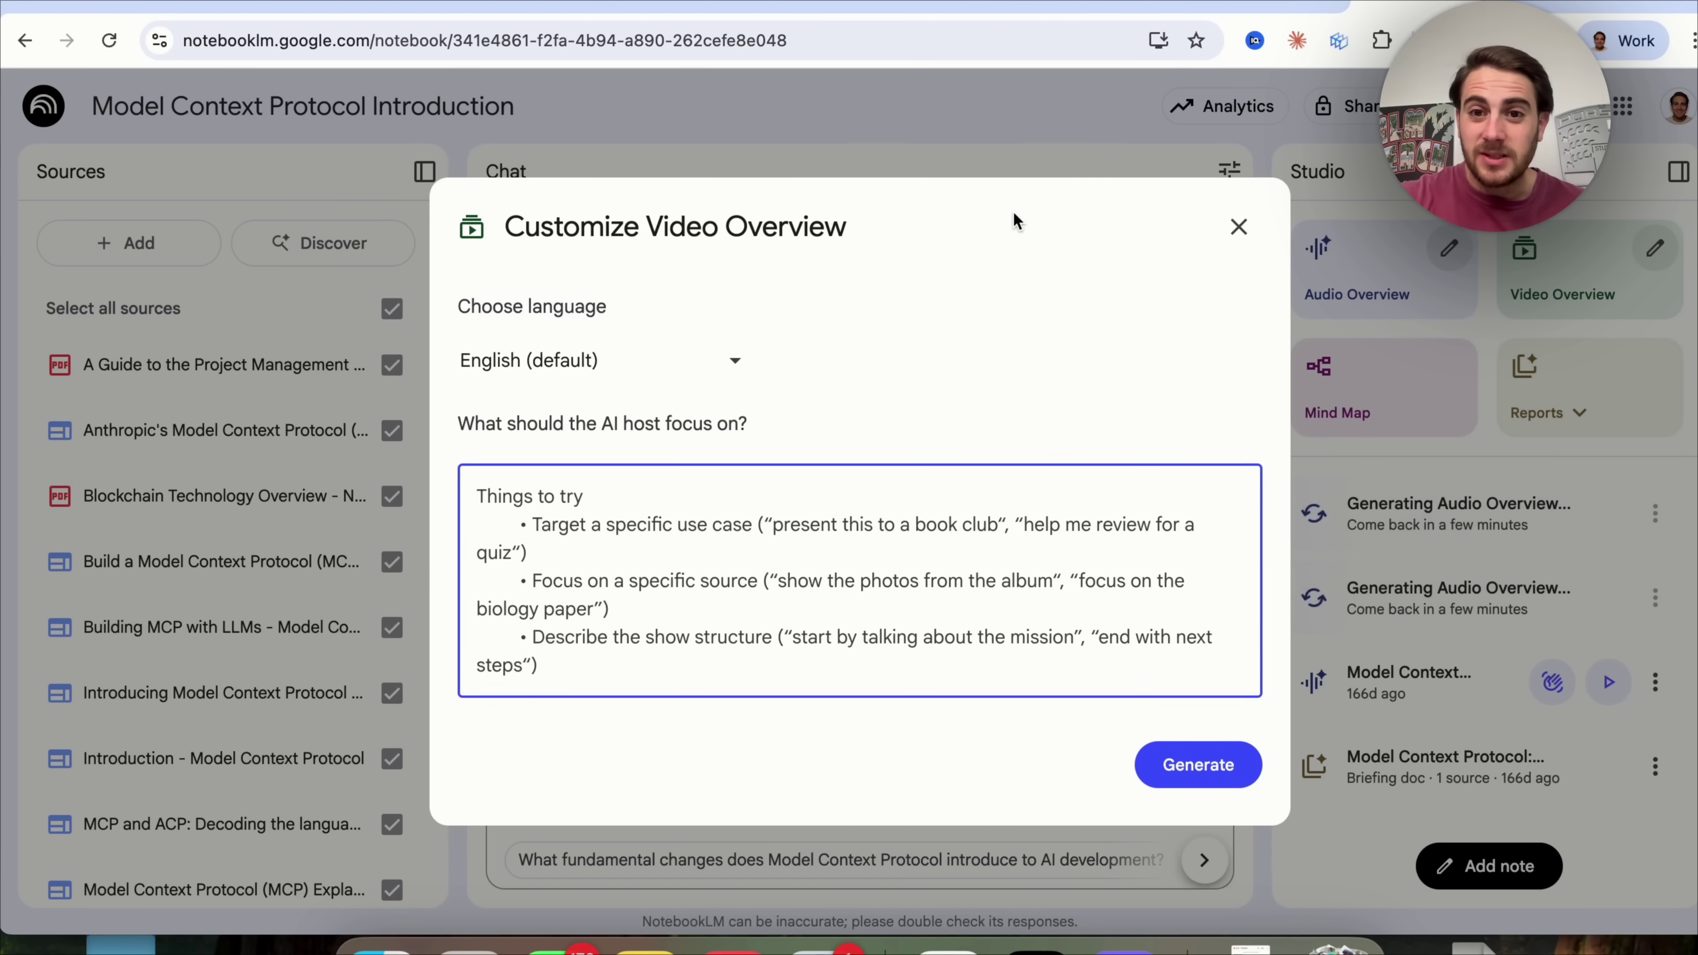
Keep the Video Overview language on English, then open the Reaching £50k Months notebook.
left_click(1236, 229)
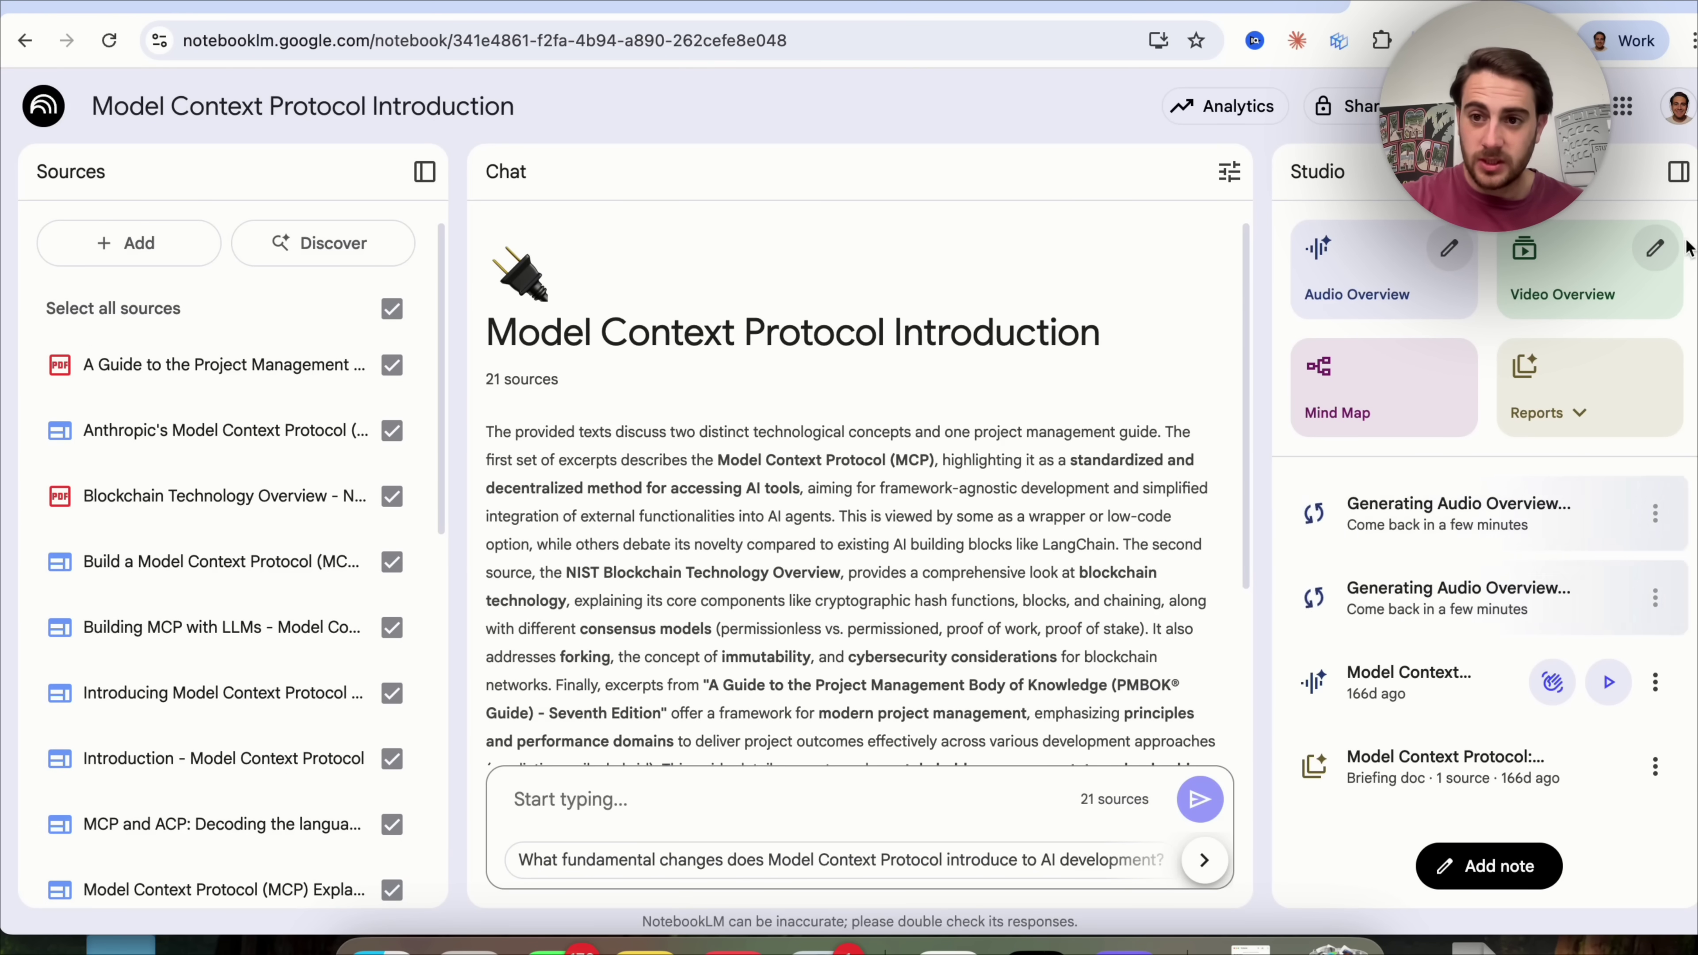
left_click(1668, 253)
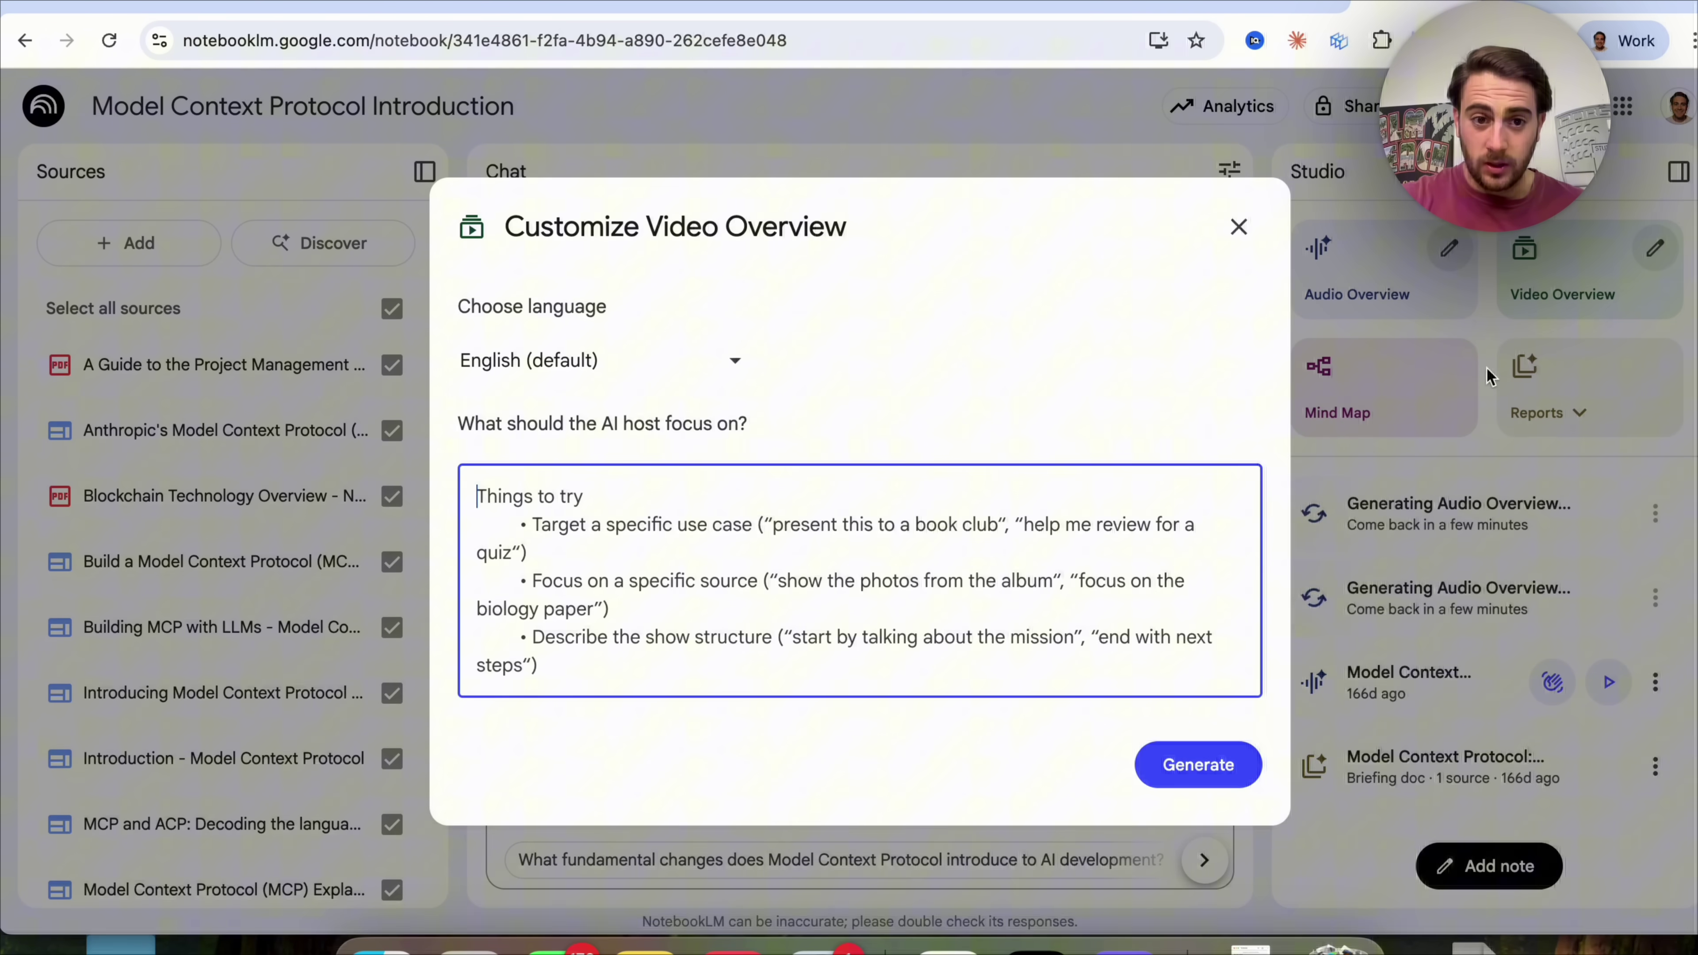
left_click(729, 370)
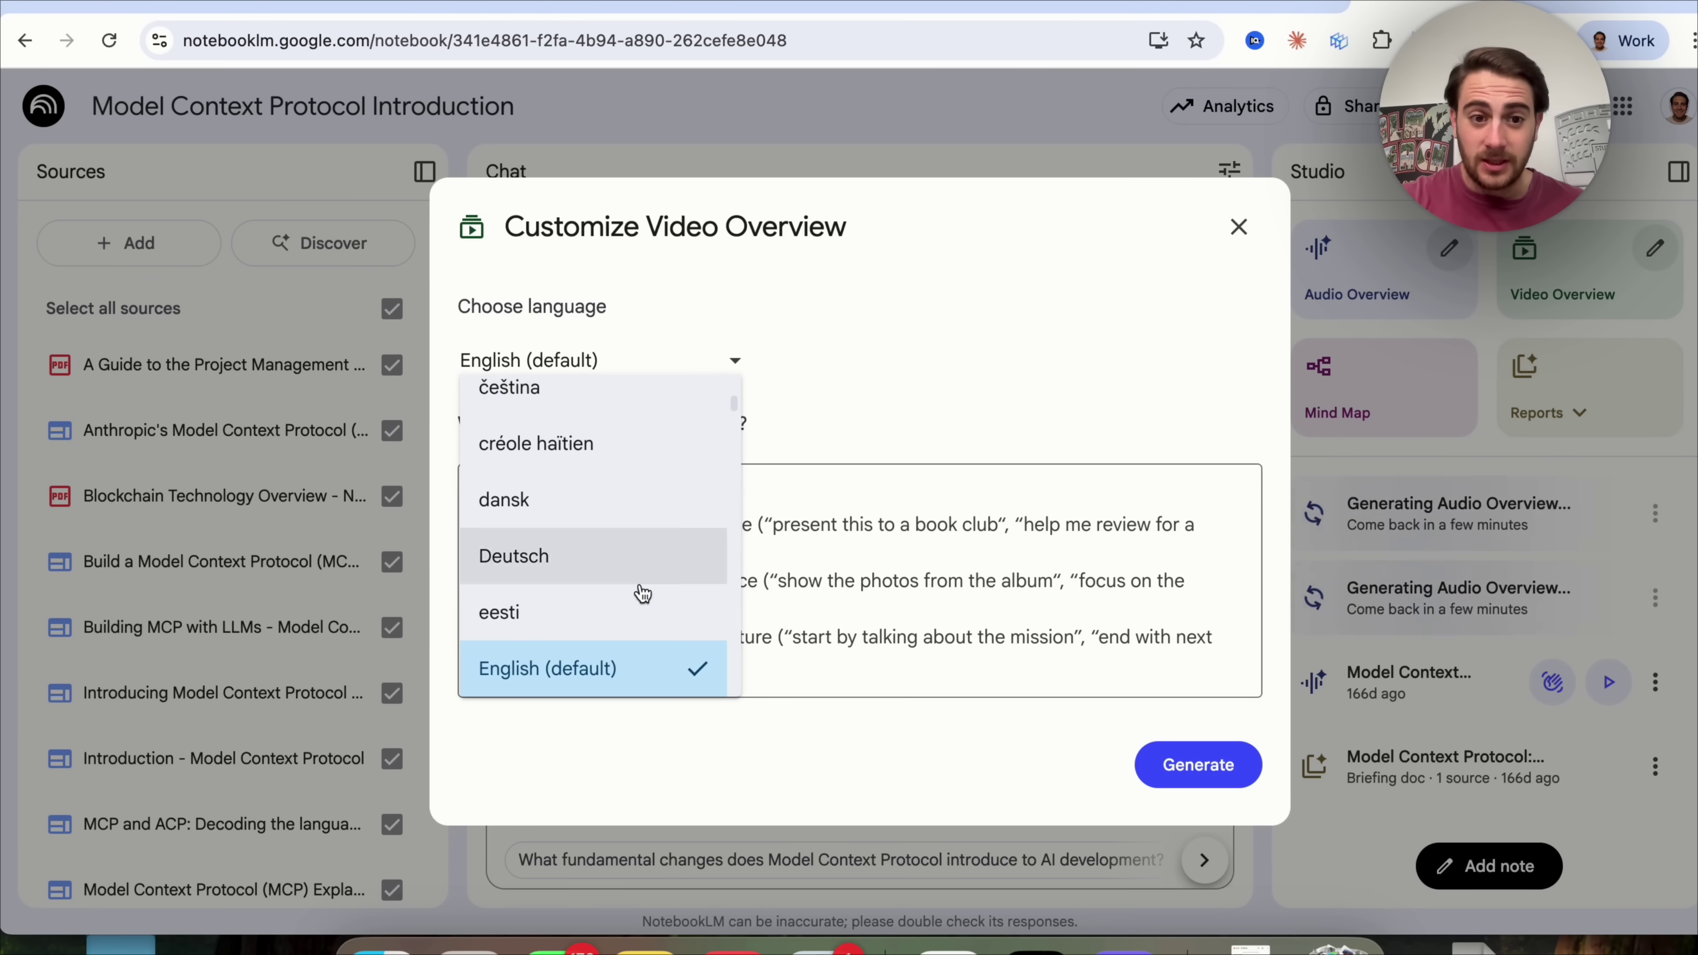
scroll(638, 591, "down", 5)
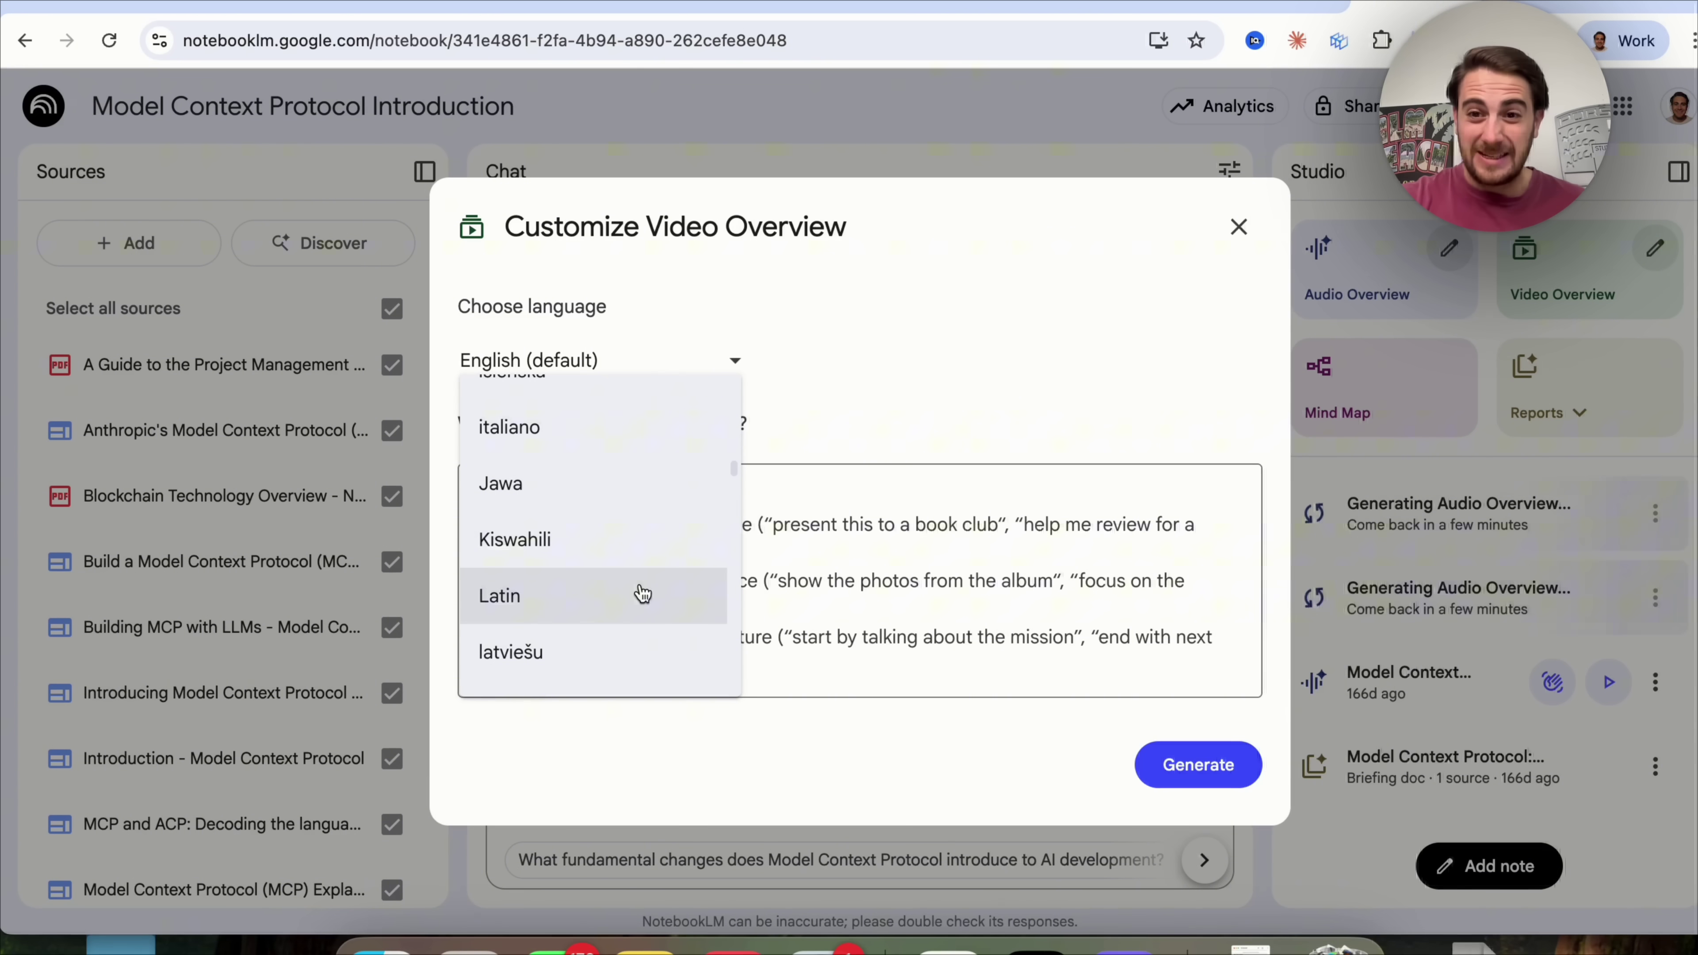
left_click(602, 300)
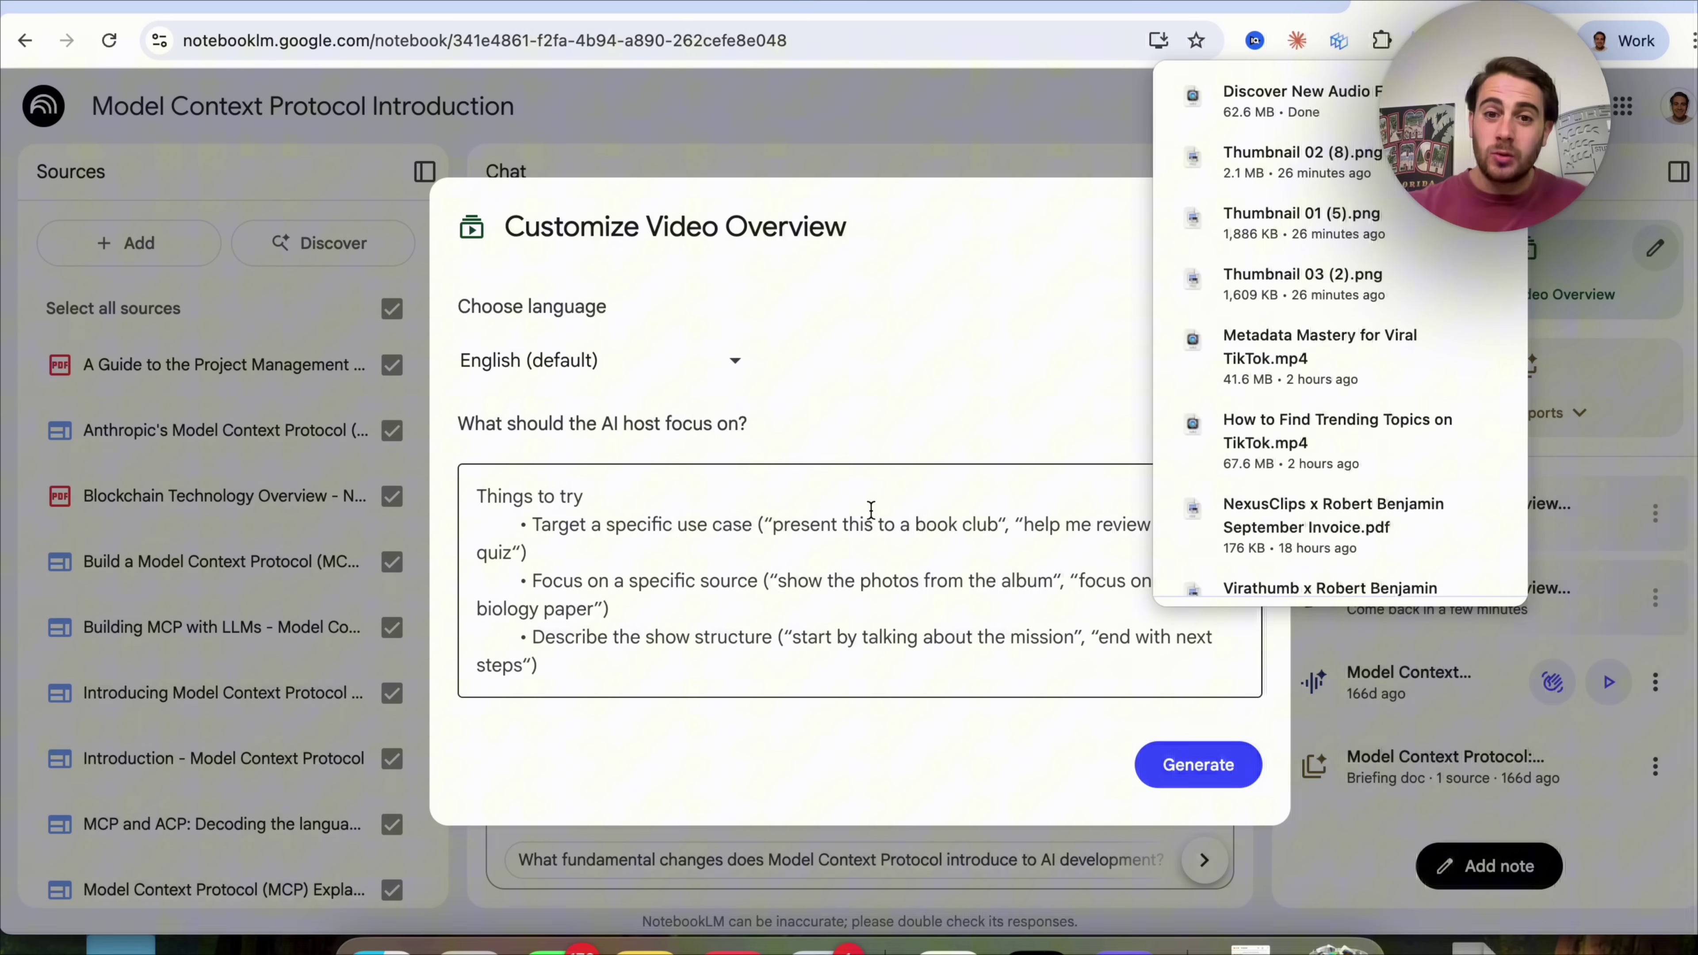
left_click(908, 355)
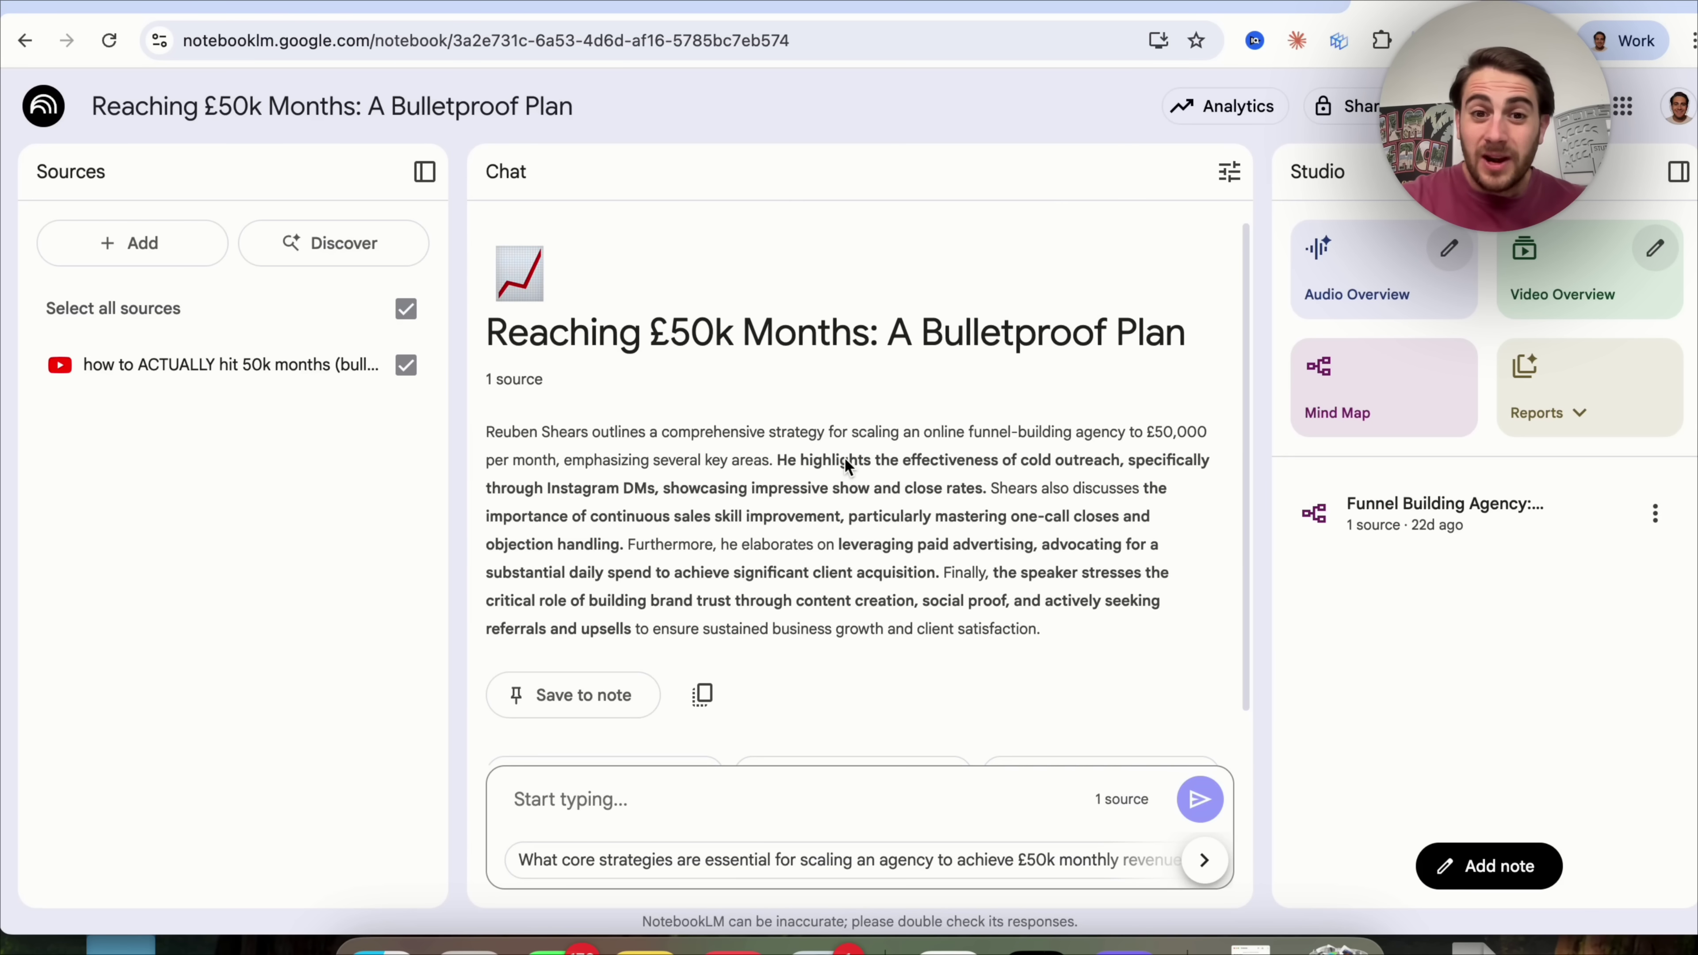
Create a new notebook and import 10 web sources discovered for 'voice agents'.
scroll(486, 433, "left", 5)
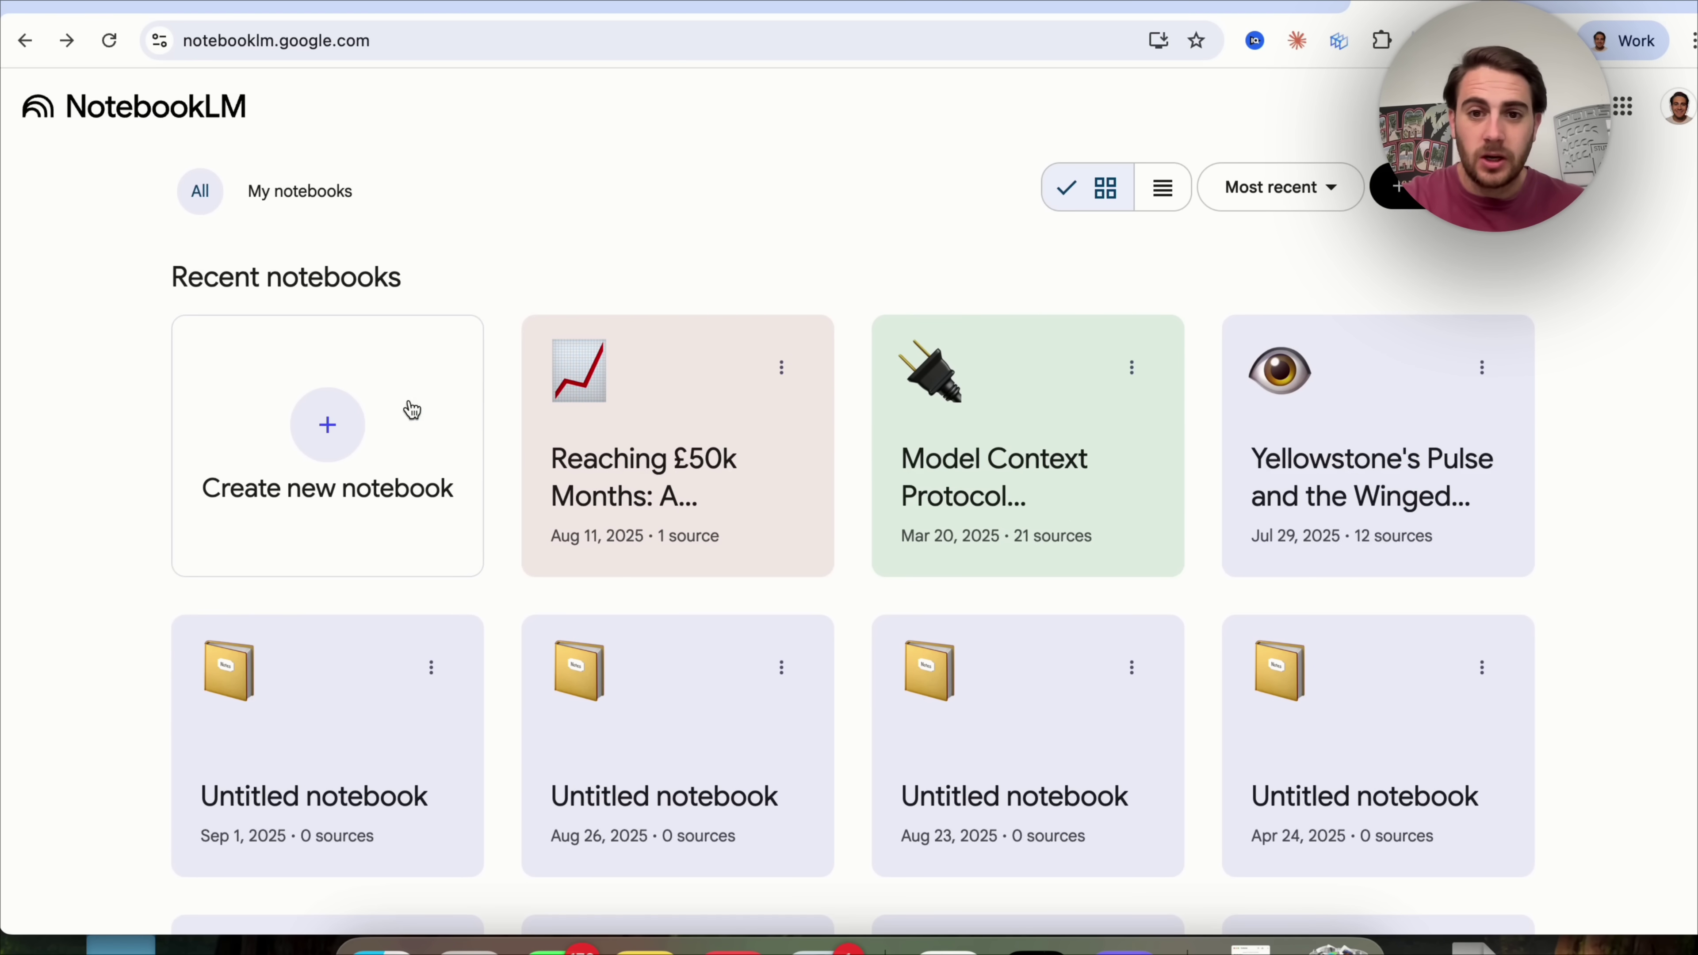
left_click(332, 420)
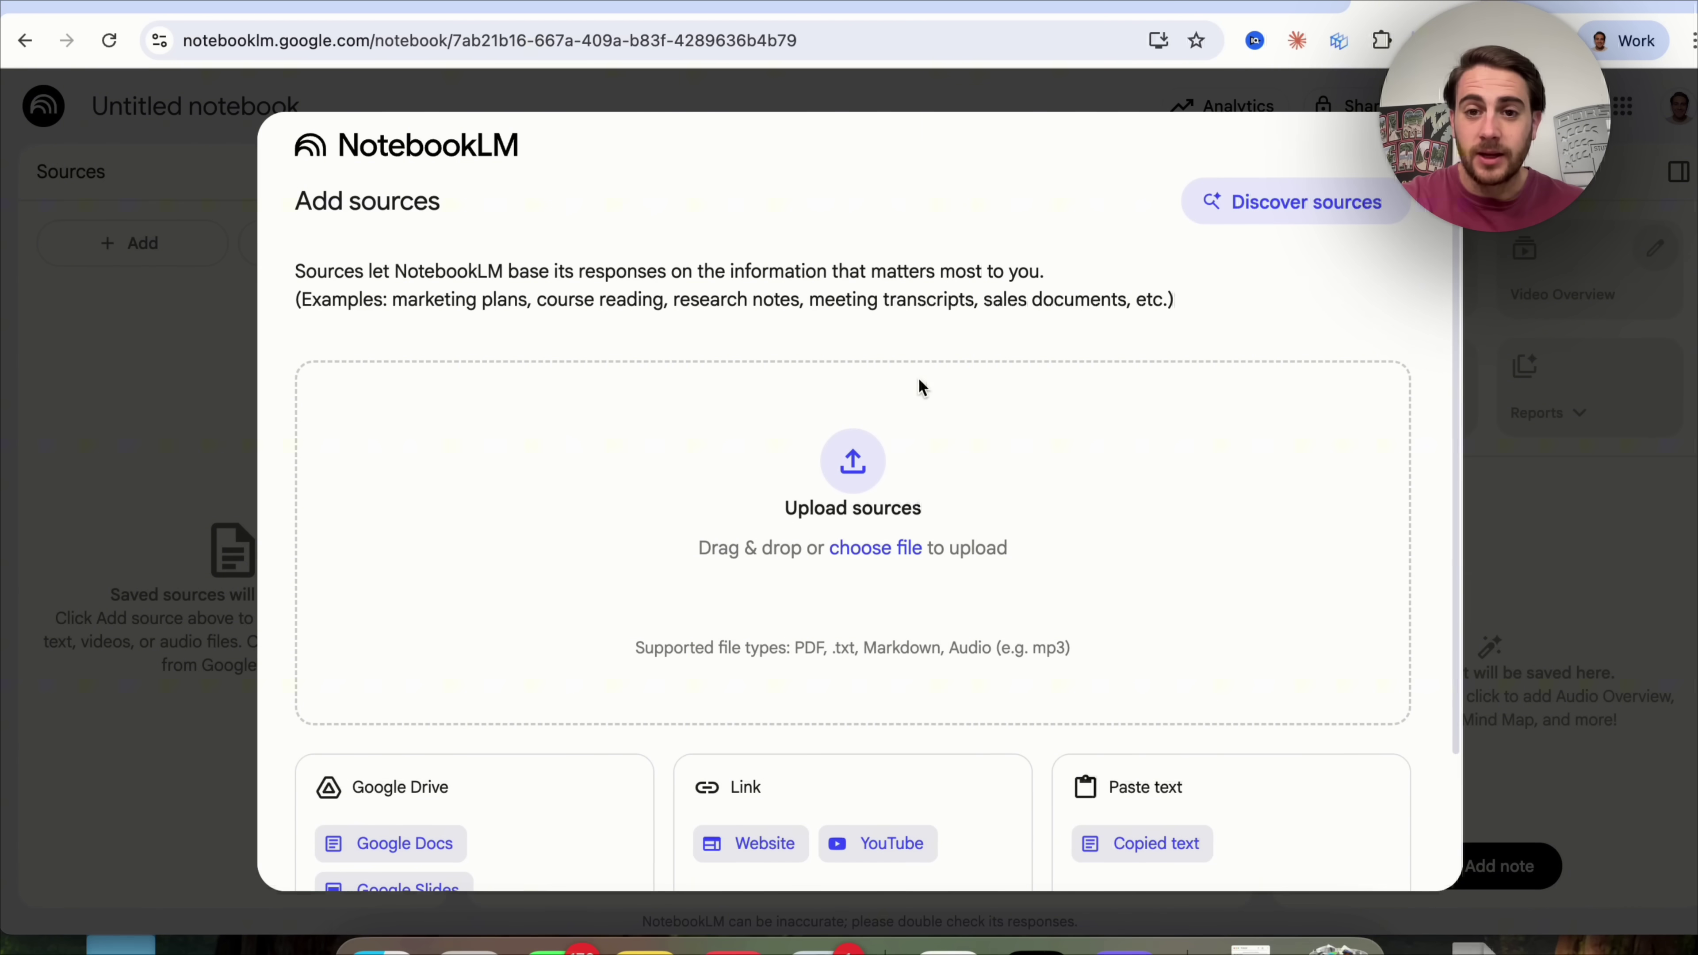
left_click(1311, 201)
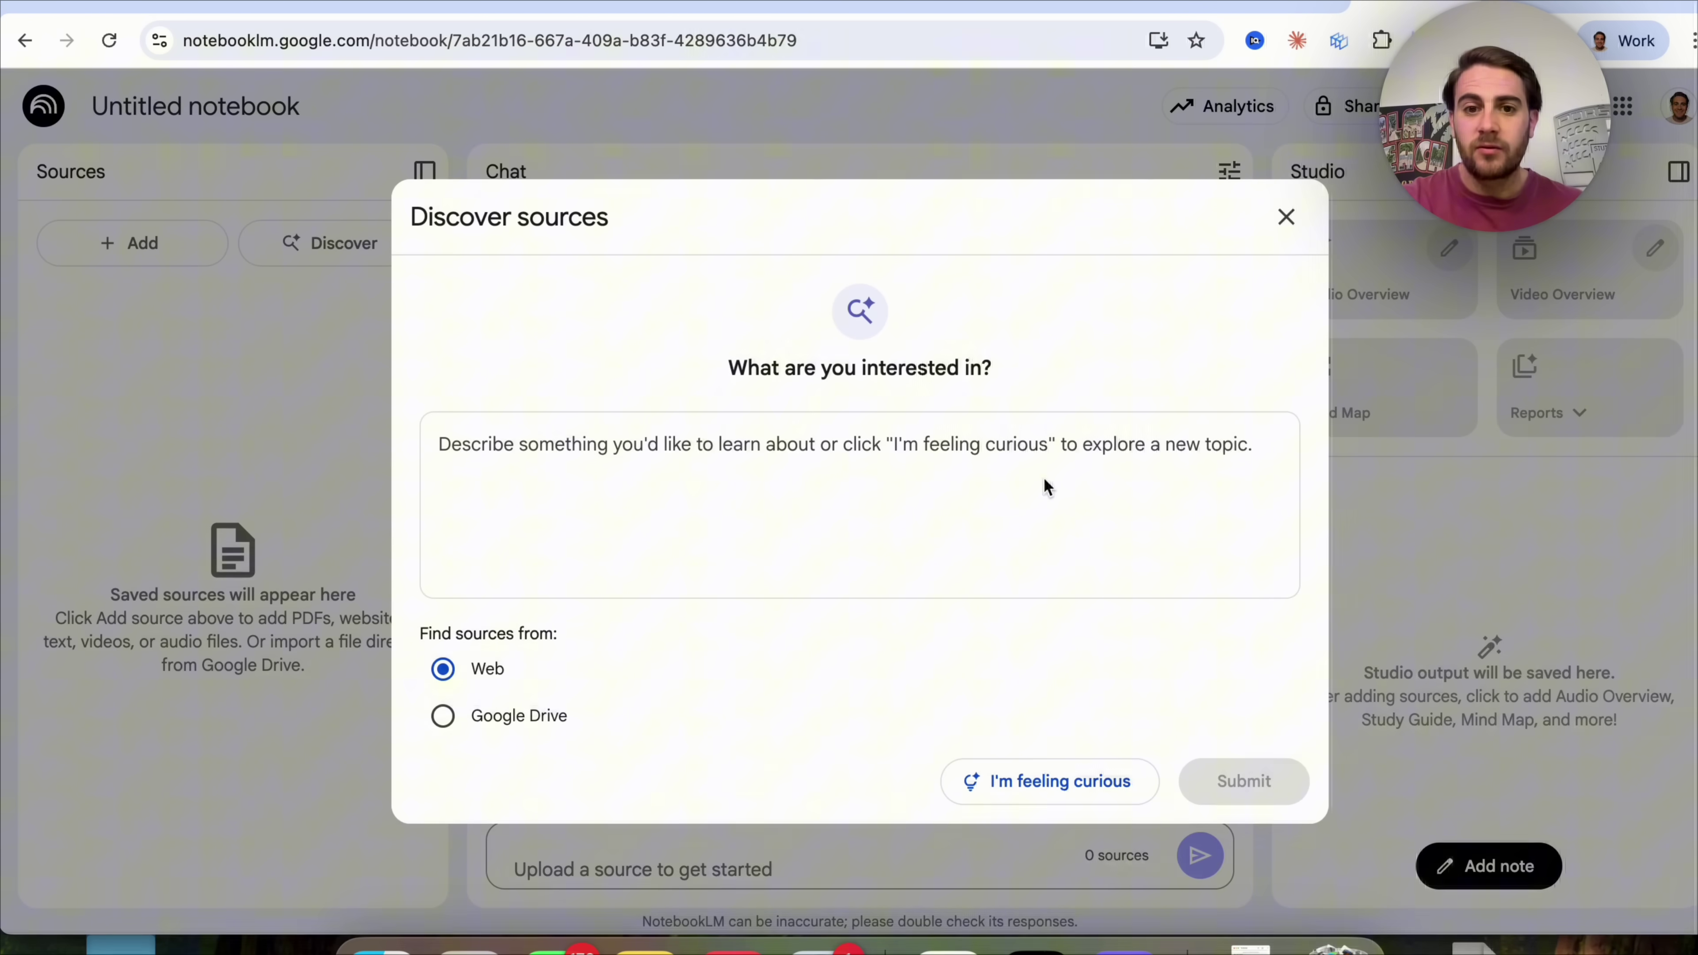
left_click(896, 462)
type("voice a")
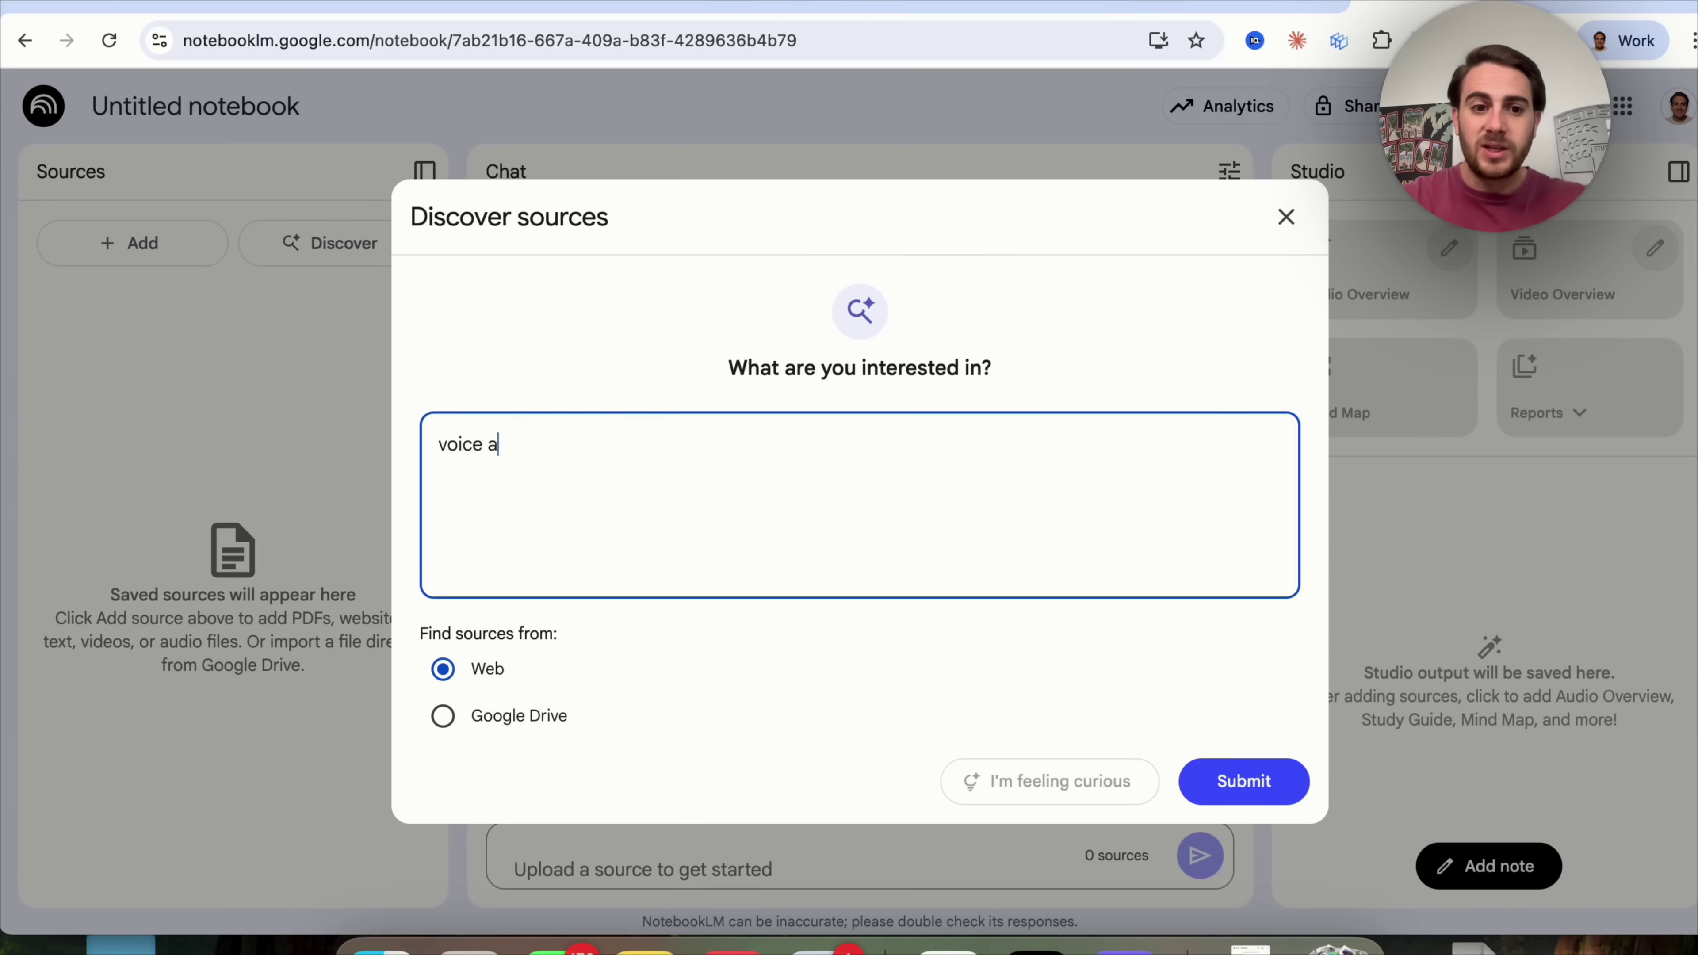
type("gents")
left_click(1243, 781)
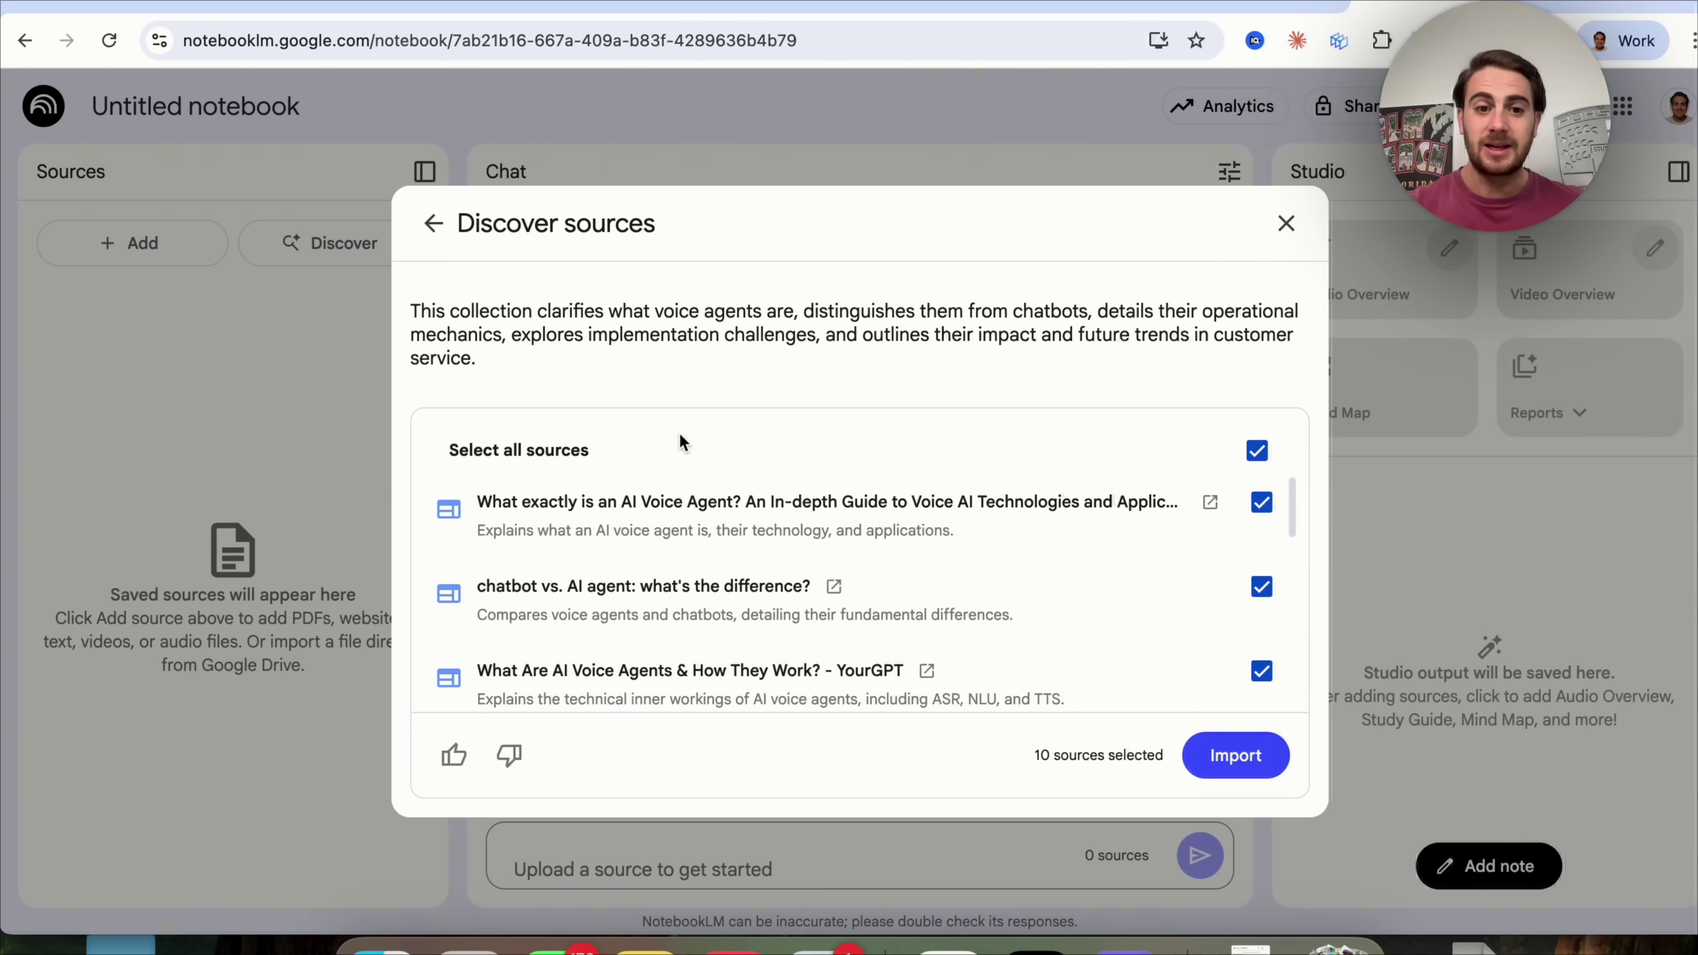
scroll(789, 569, "down", 9)
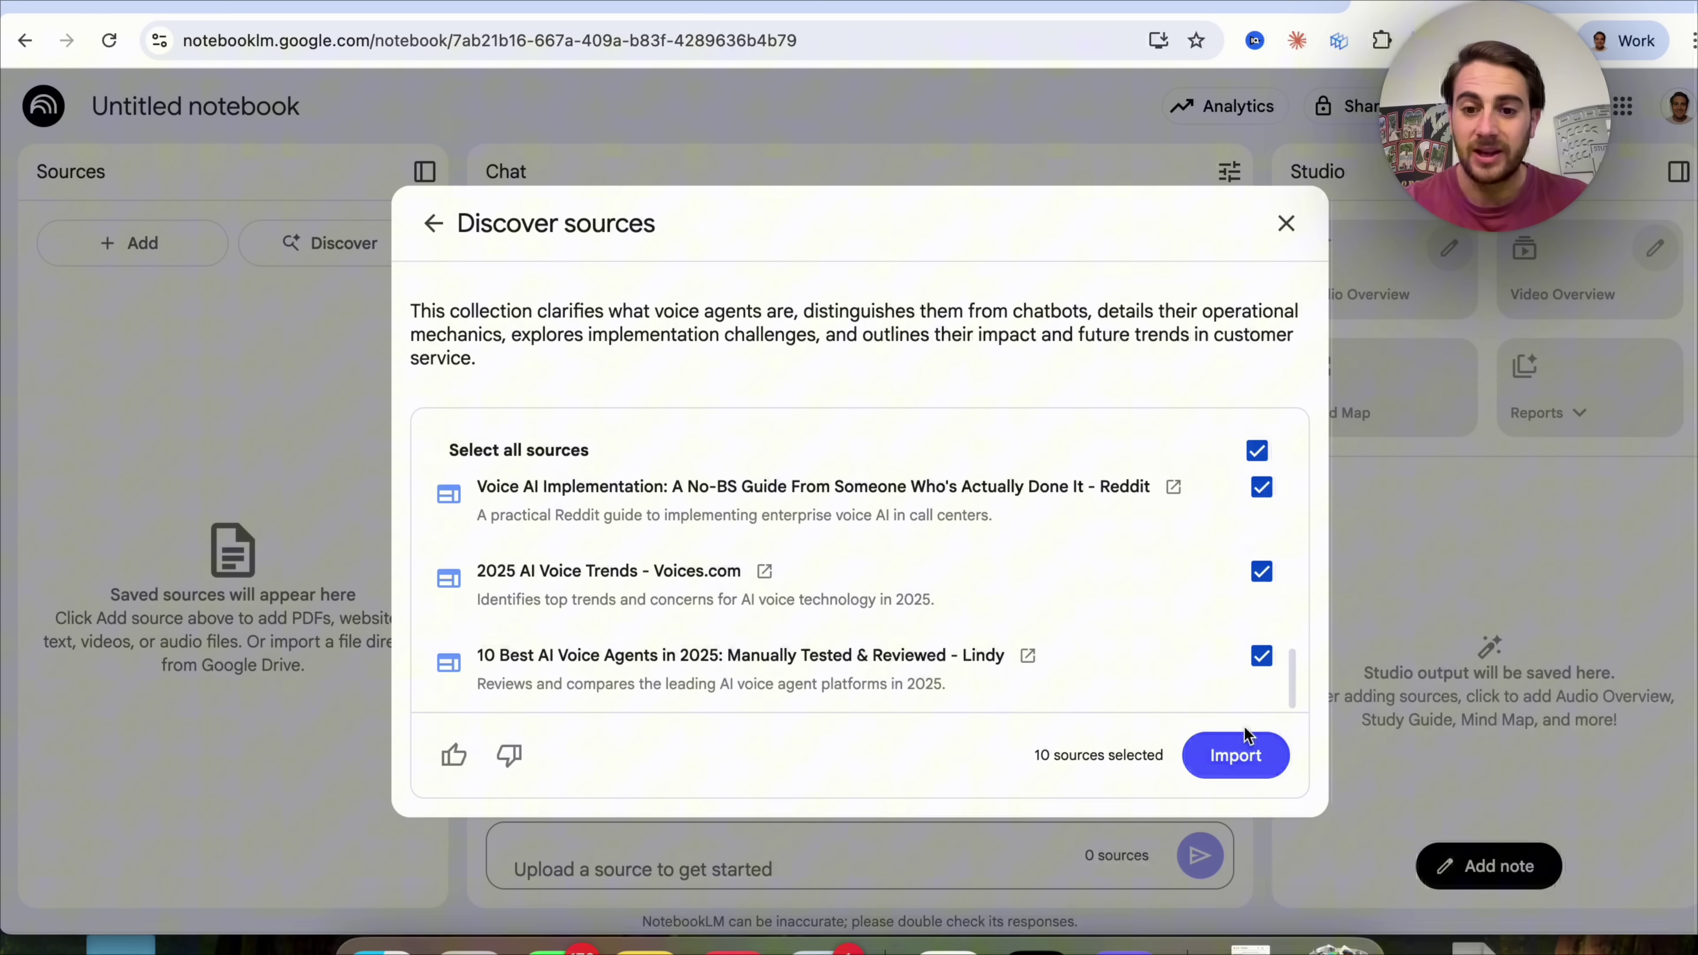
left_click(1237, 752)
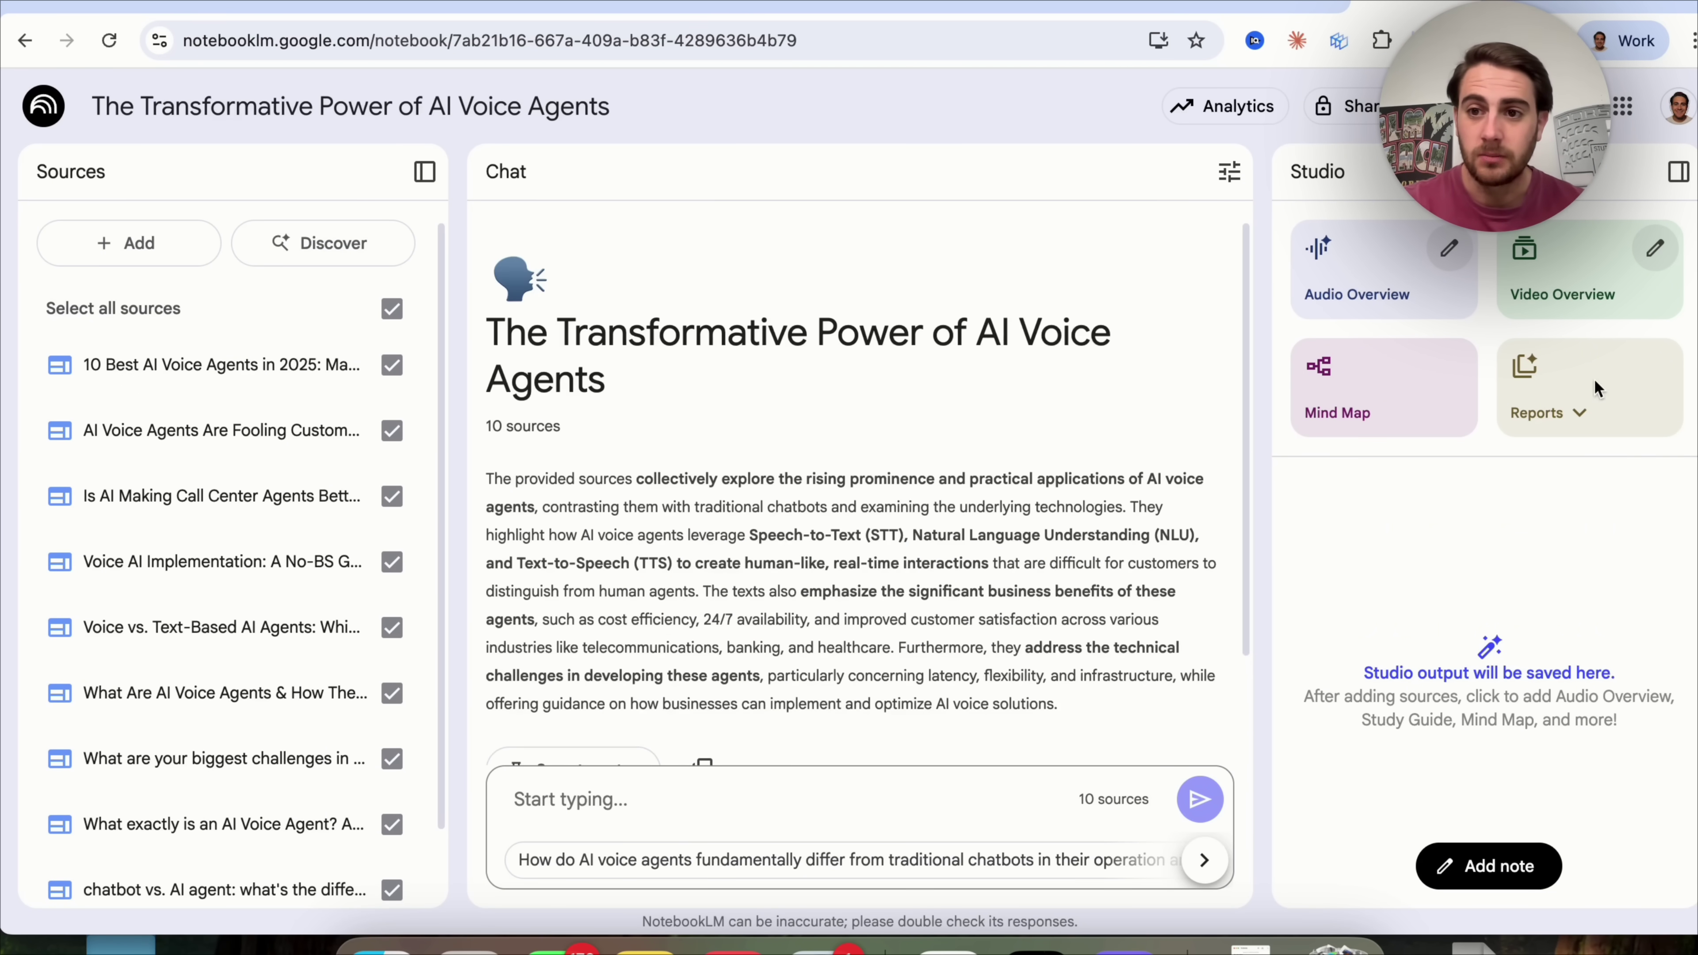
Generate a Video Overview with a focus prompt on how to create and train voice agents.
left_click(1654, 251)
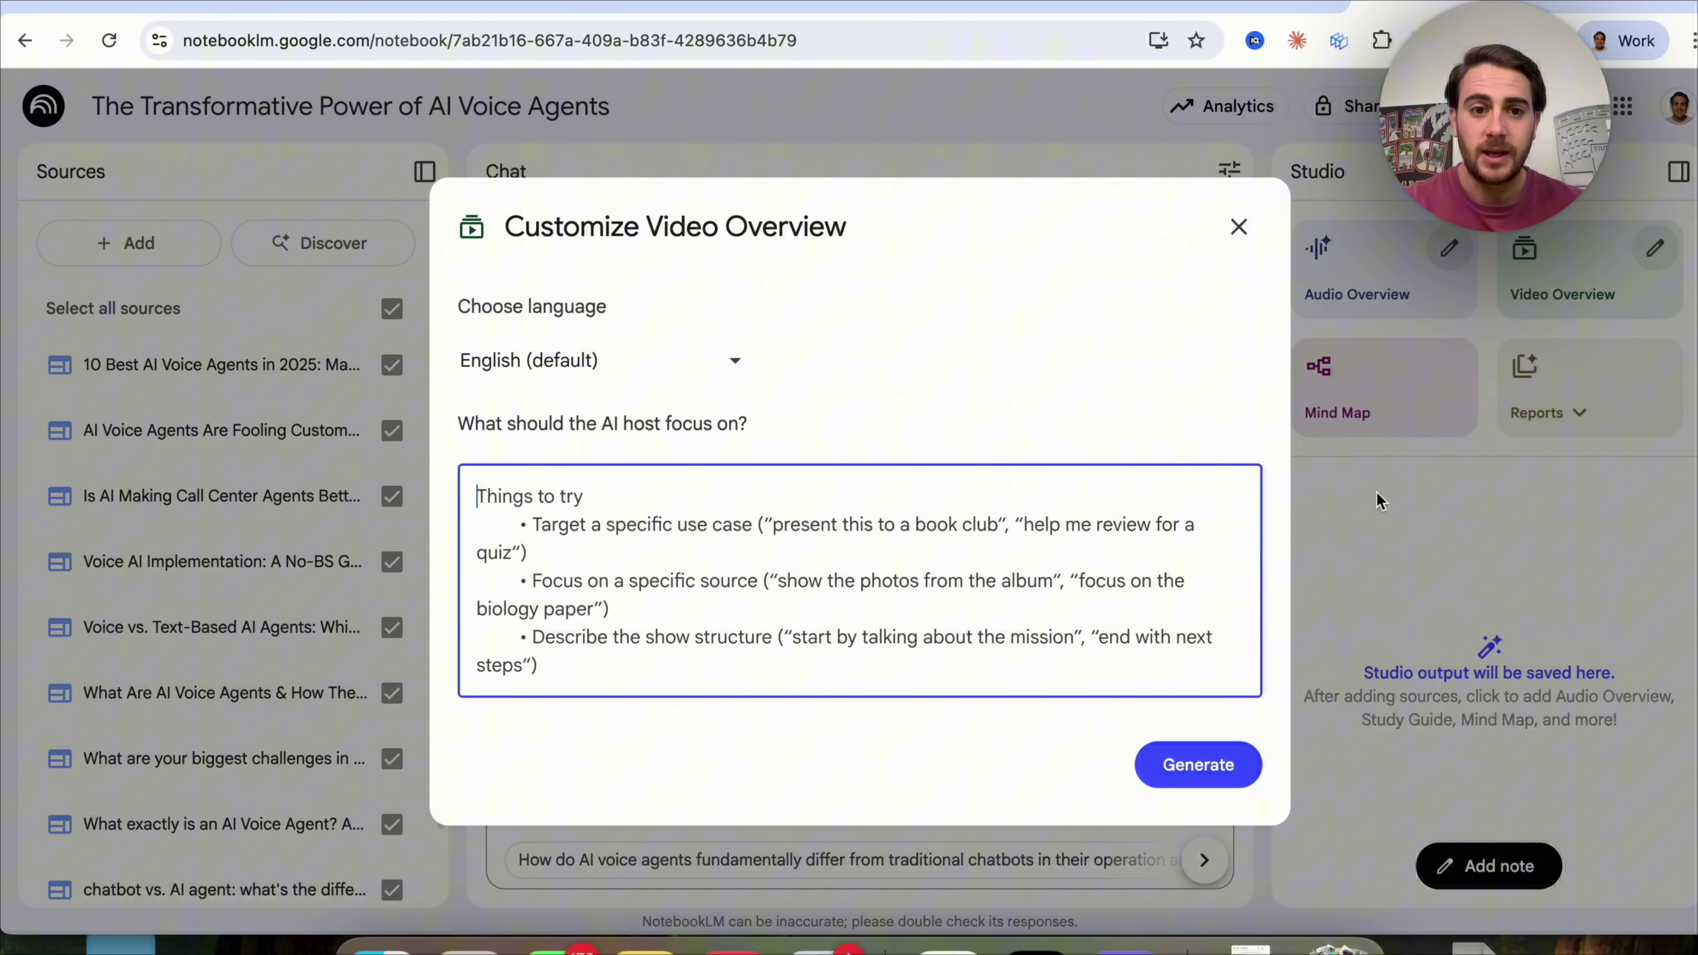
type("how to create and train voice agents")
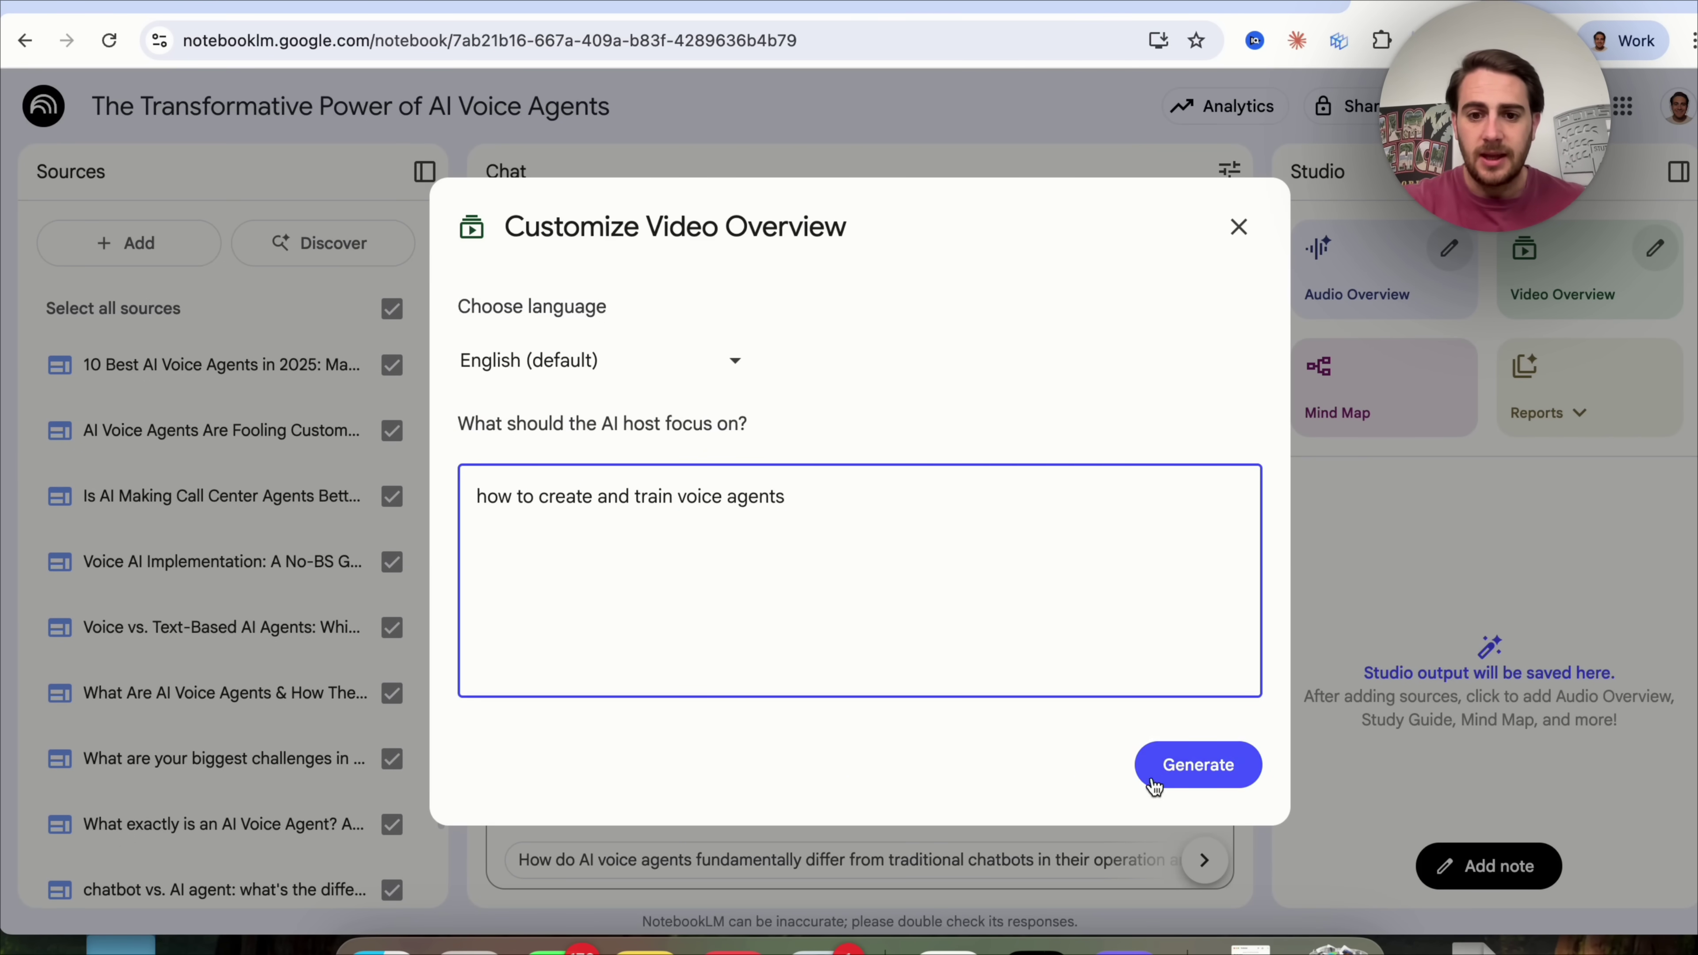
left_click(1163, 765)
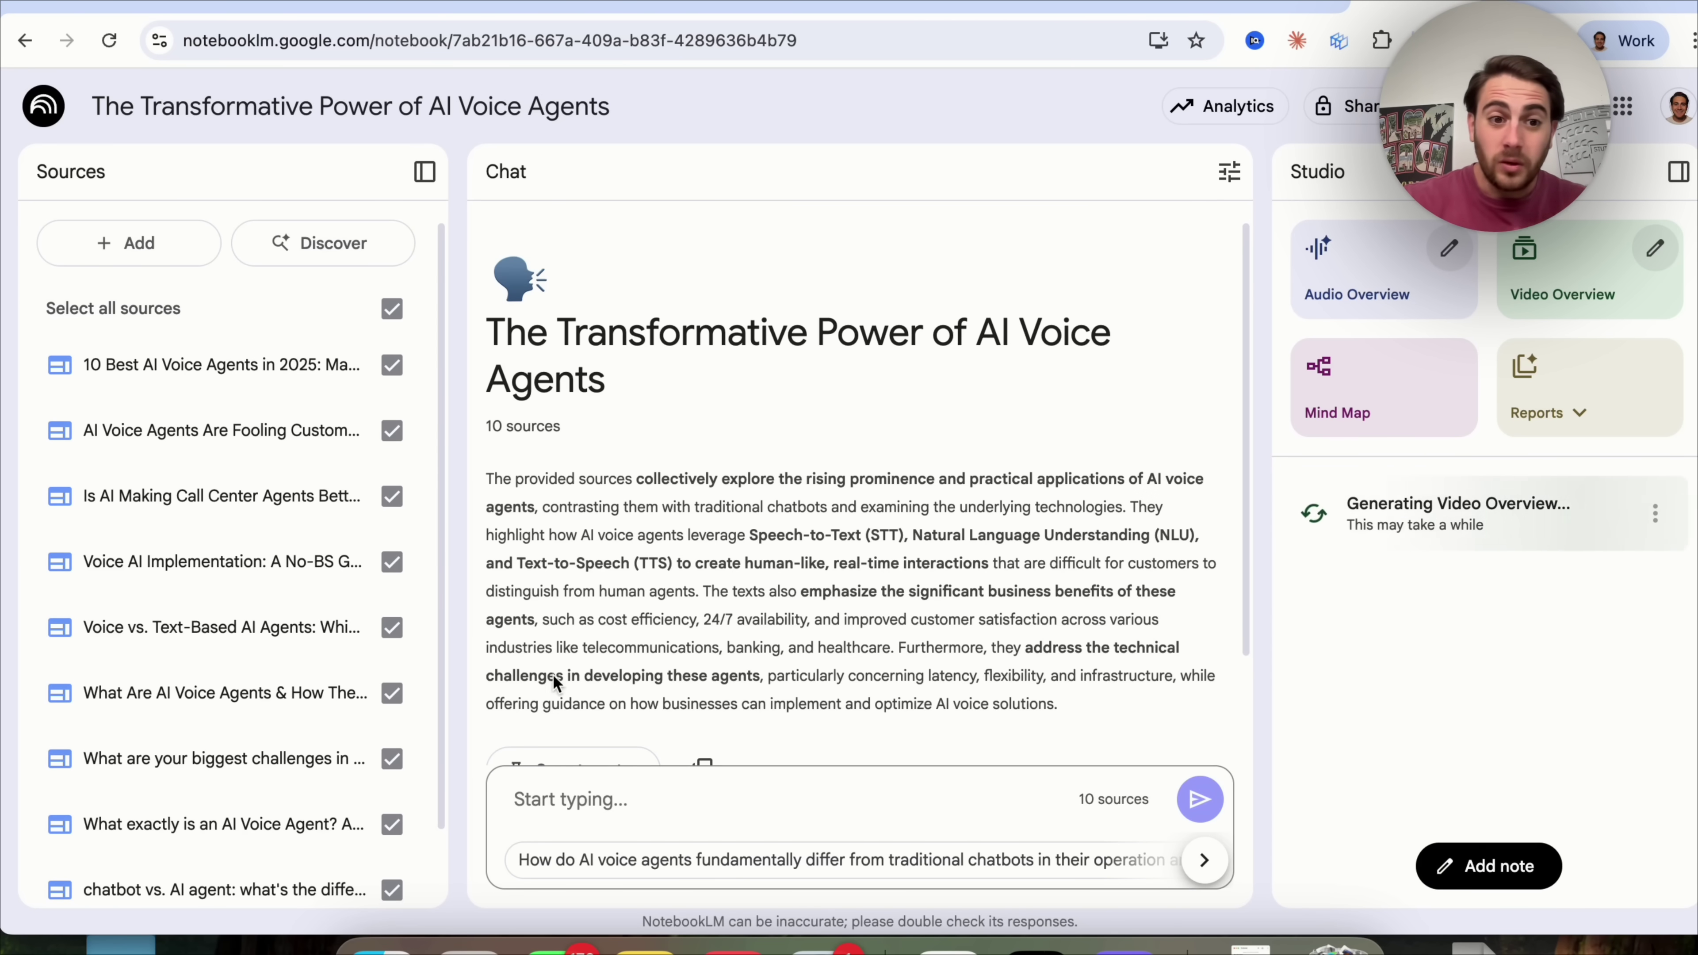
scroll(362, 685, "down", 2)
scroll(362, 685, "up", 2)
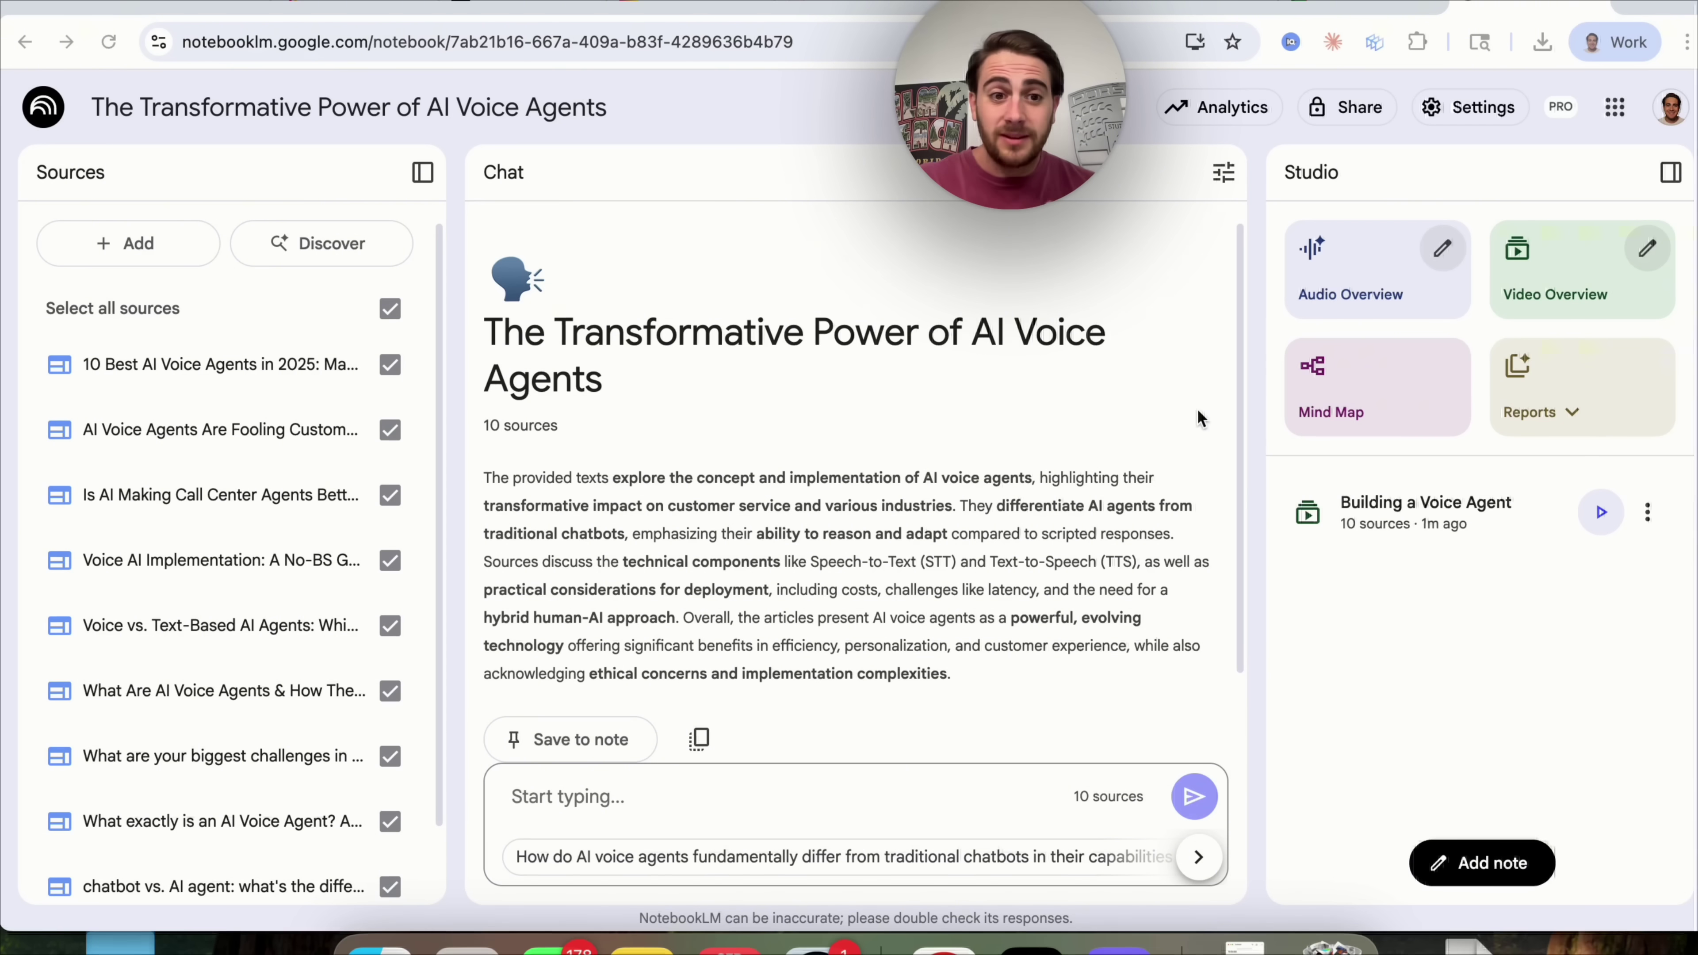
Start the Building a Voice Agent video, pause it, and scrub to The 3-Step Process at 01:39.
left_click(1634, 513)
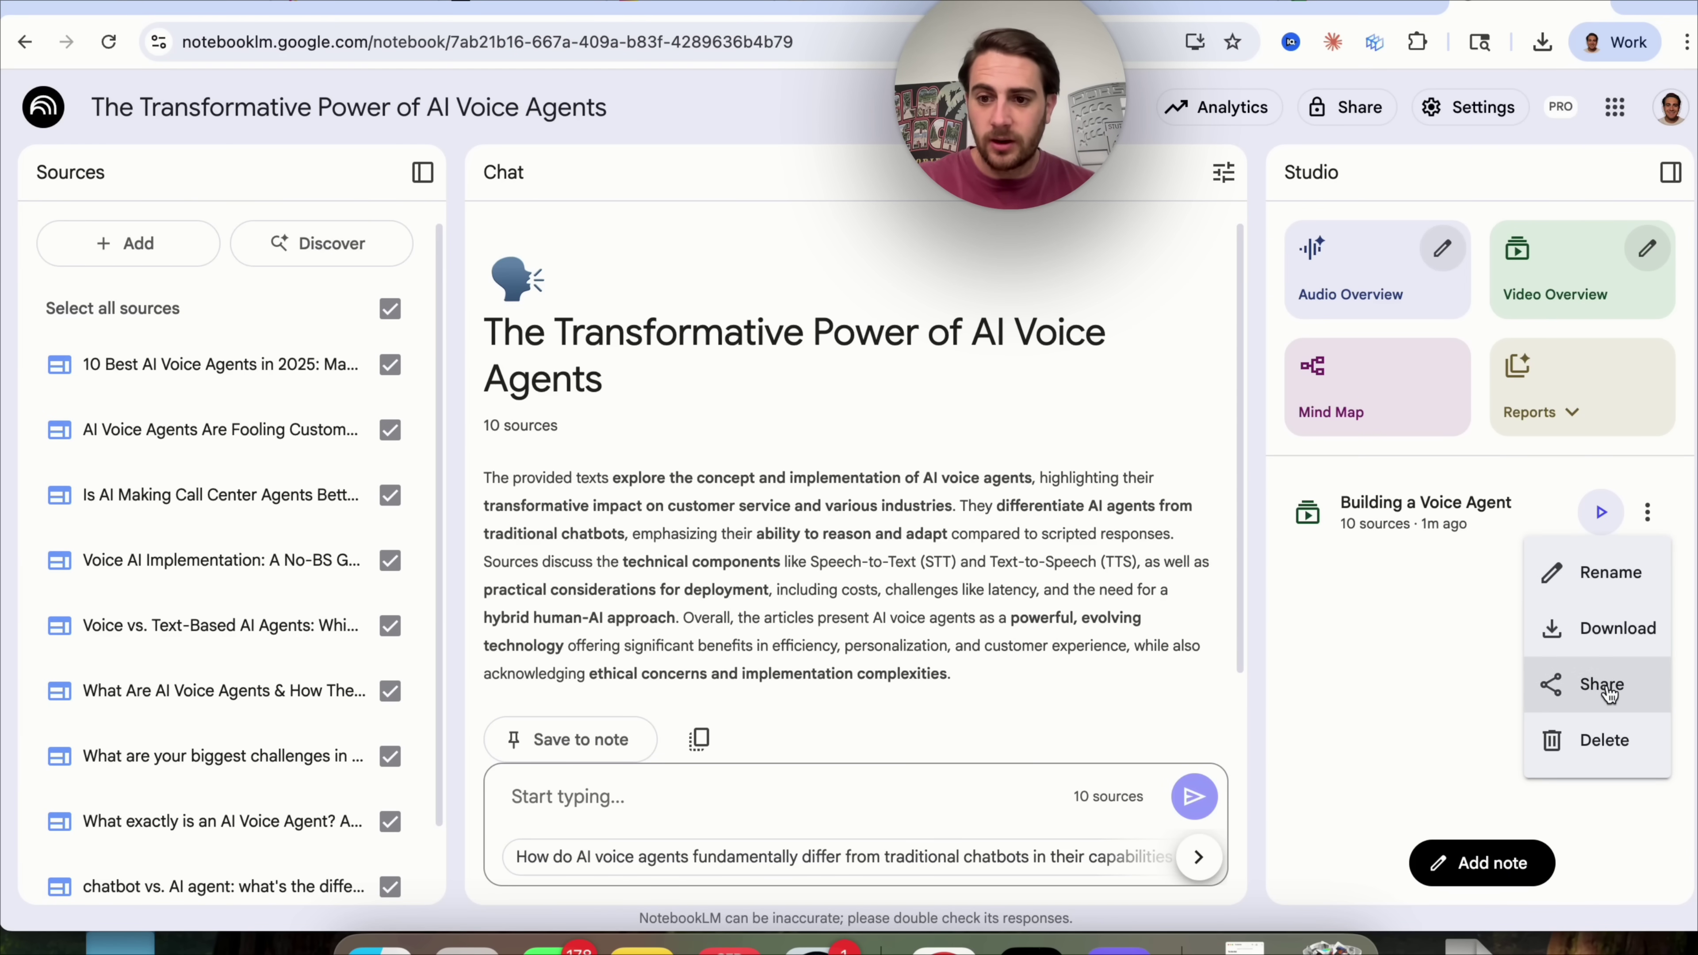
left_click(1462, 624)
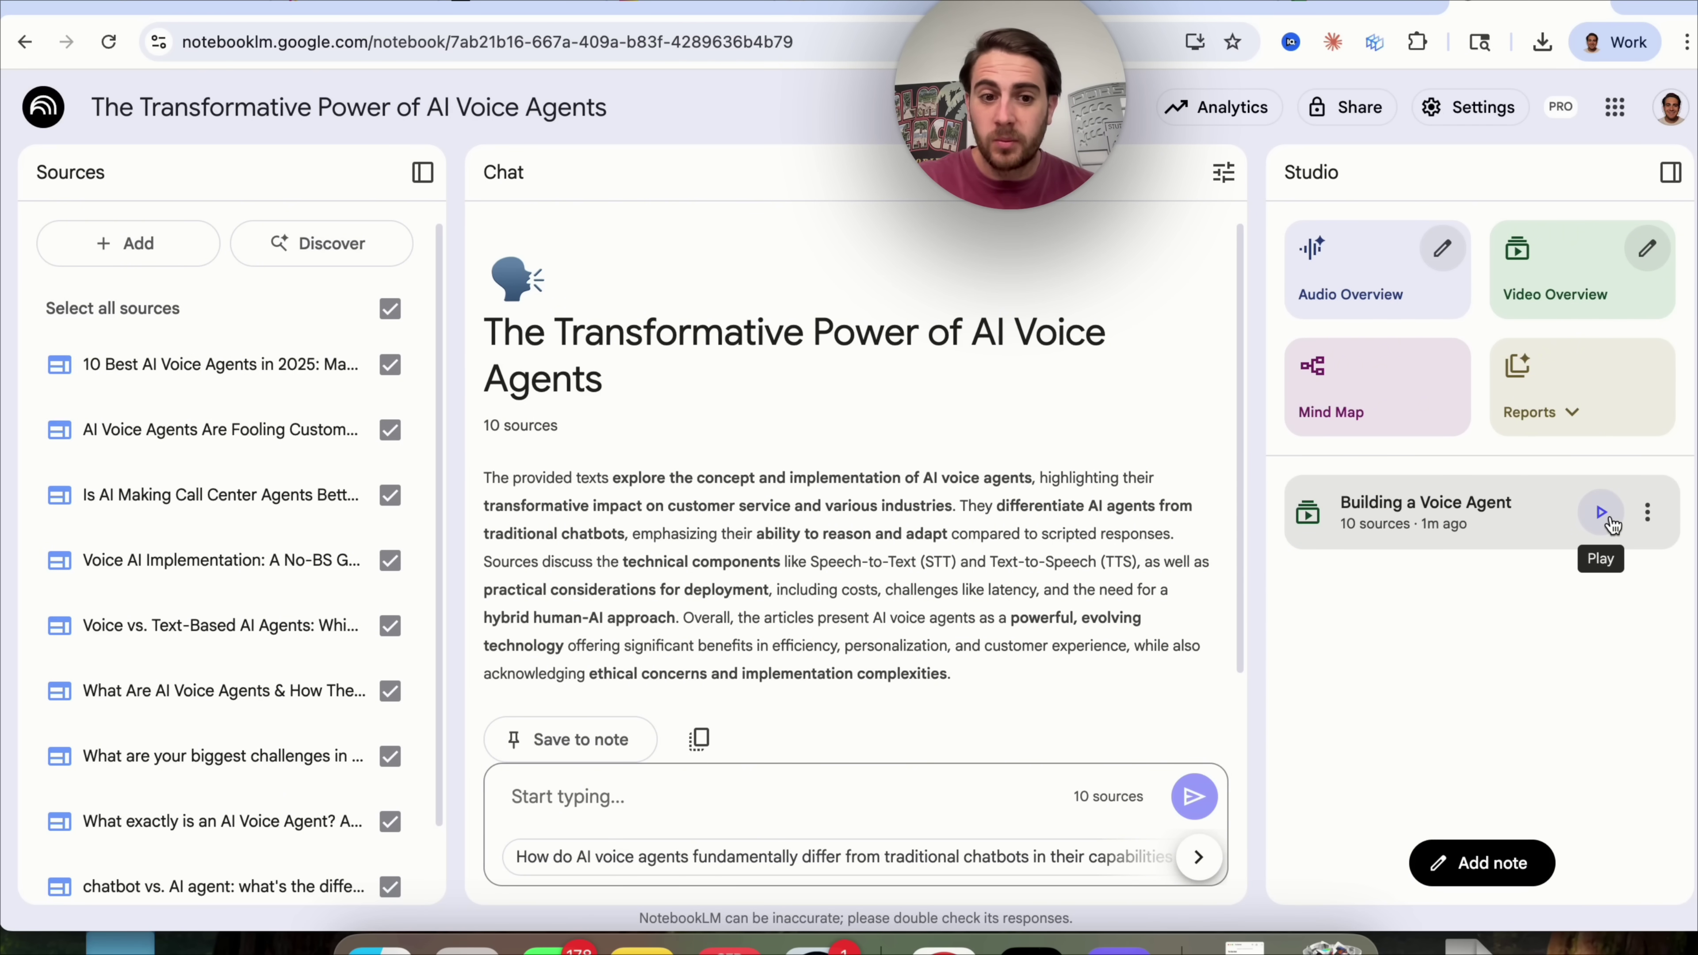
left_click(1602, 512)
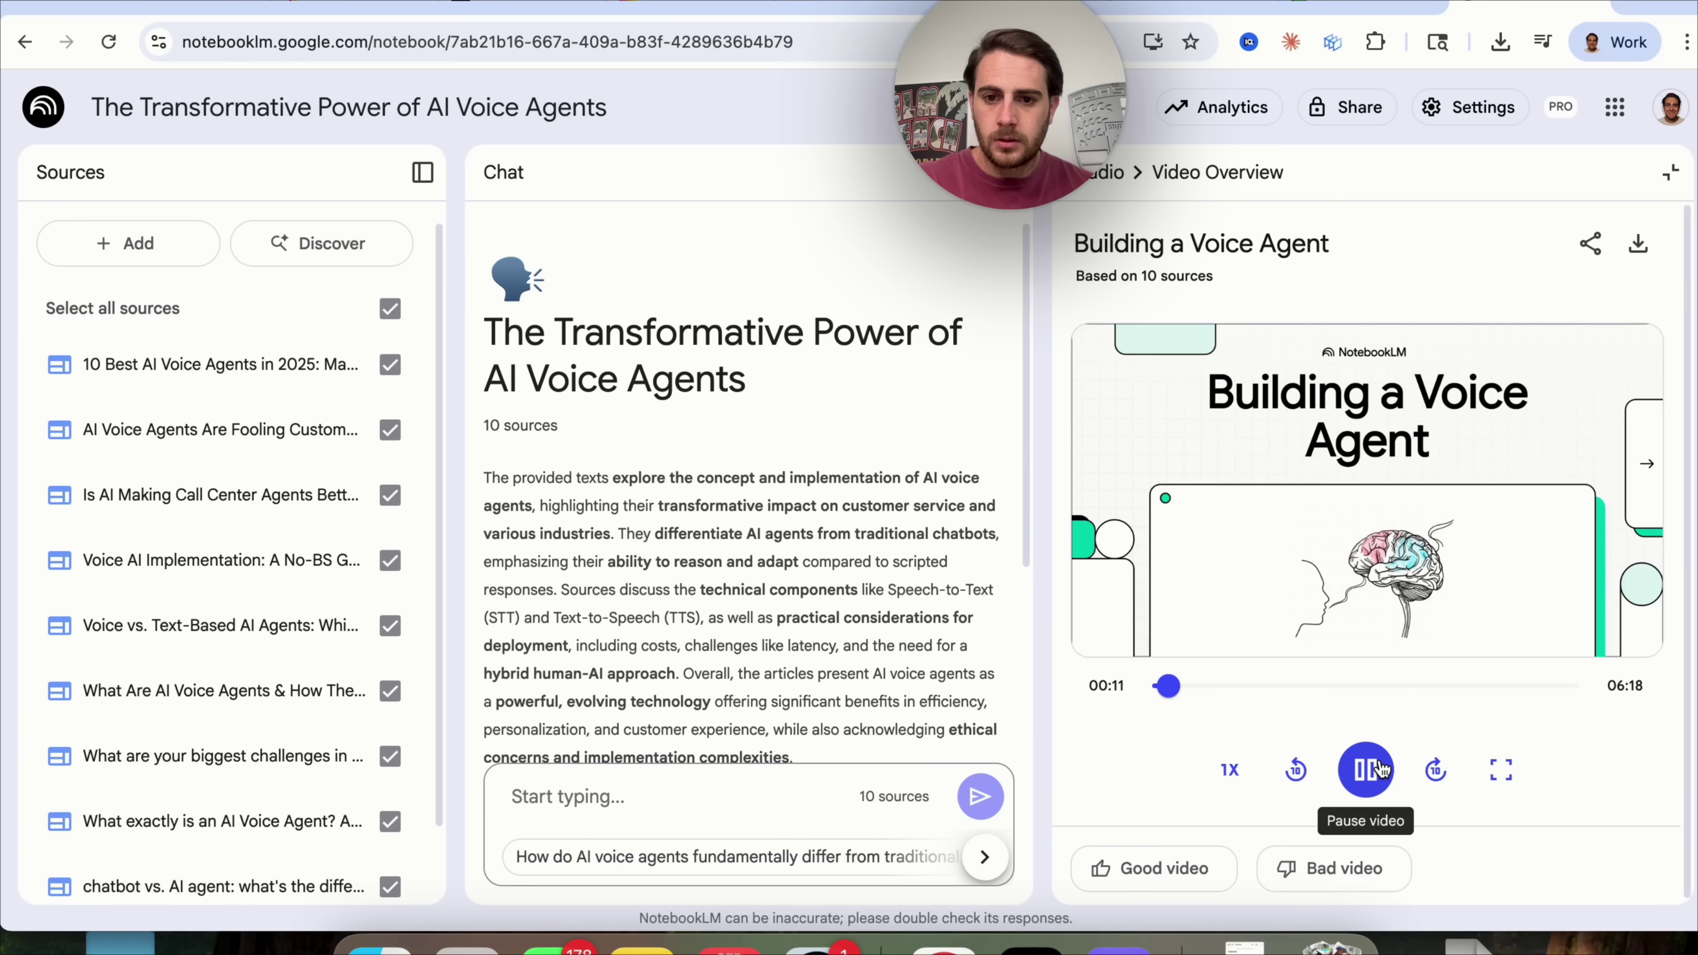
left_click(1378, 769)
left_click_drag(1200, 692, 1266, 688)
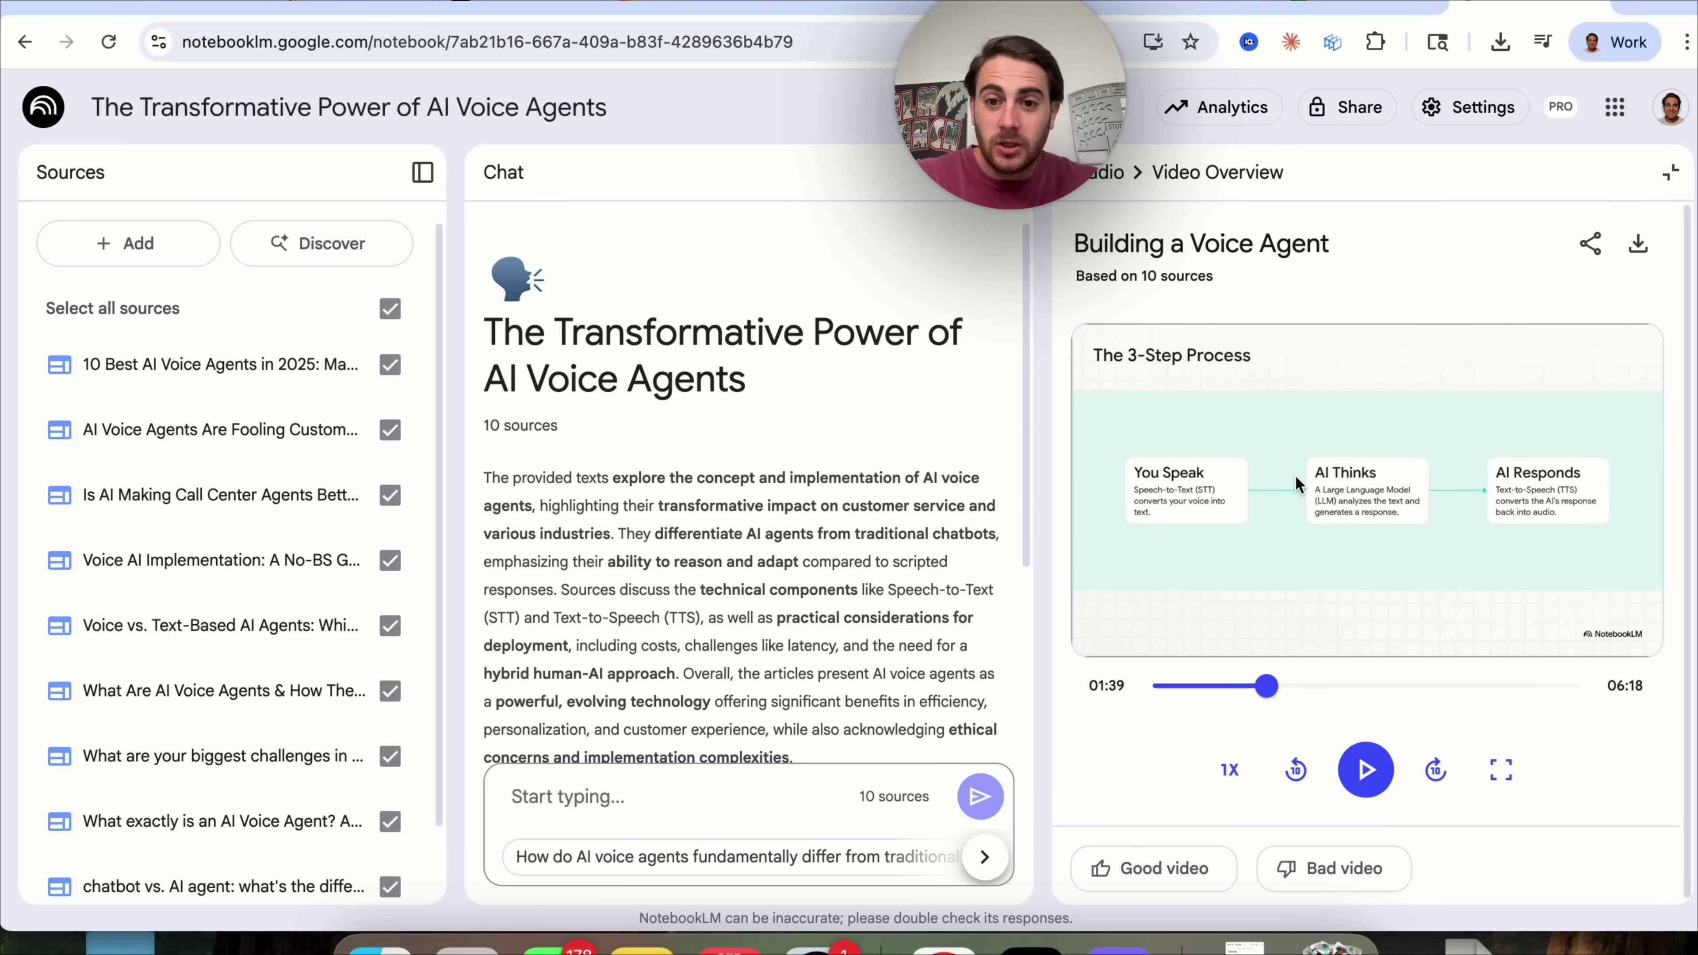
scroll(1295, 475, "up", 5)
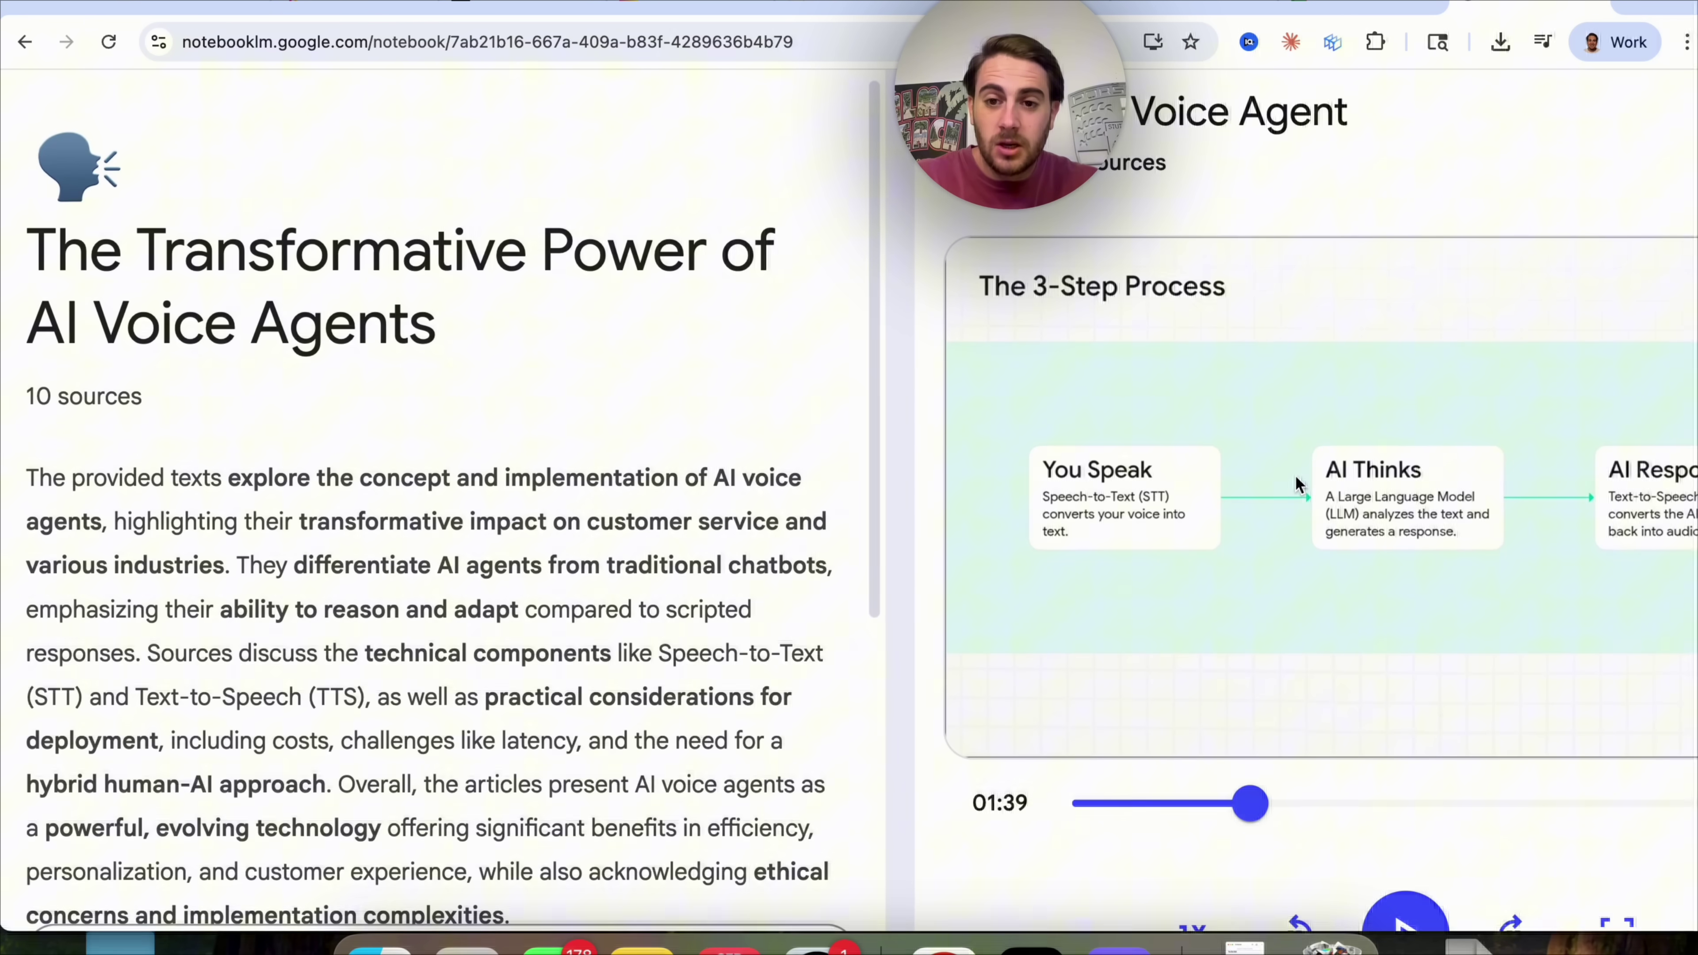
scroll(1295, 475, "right", 3)
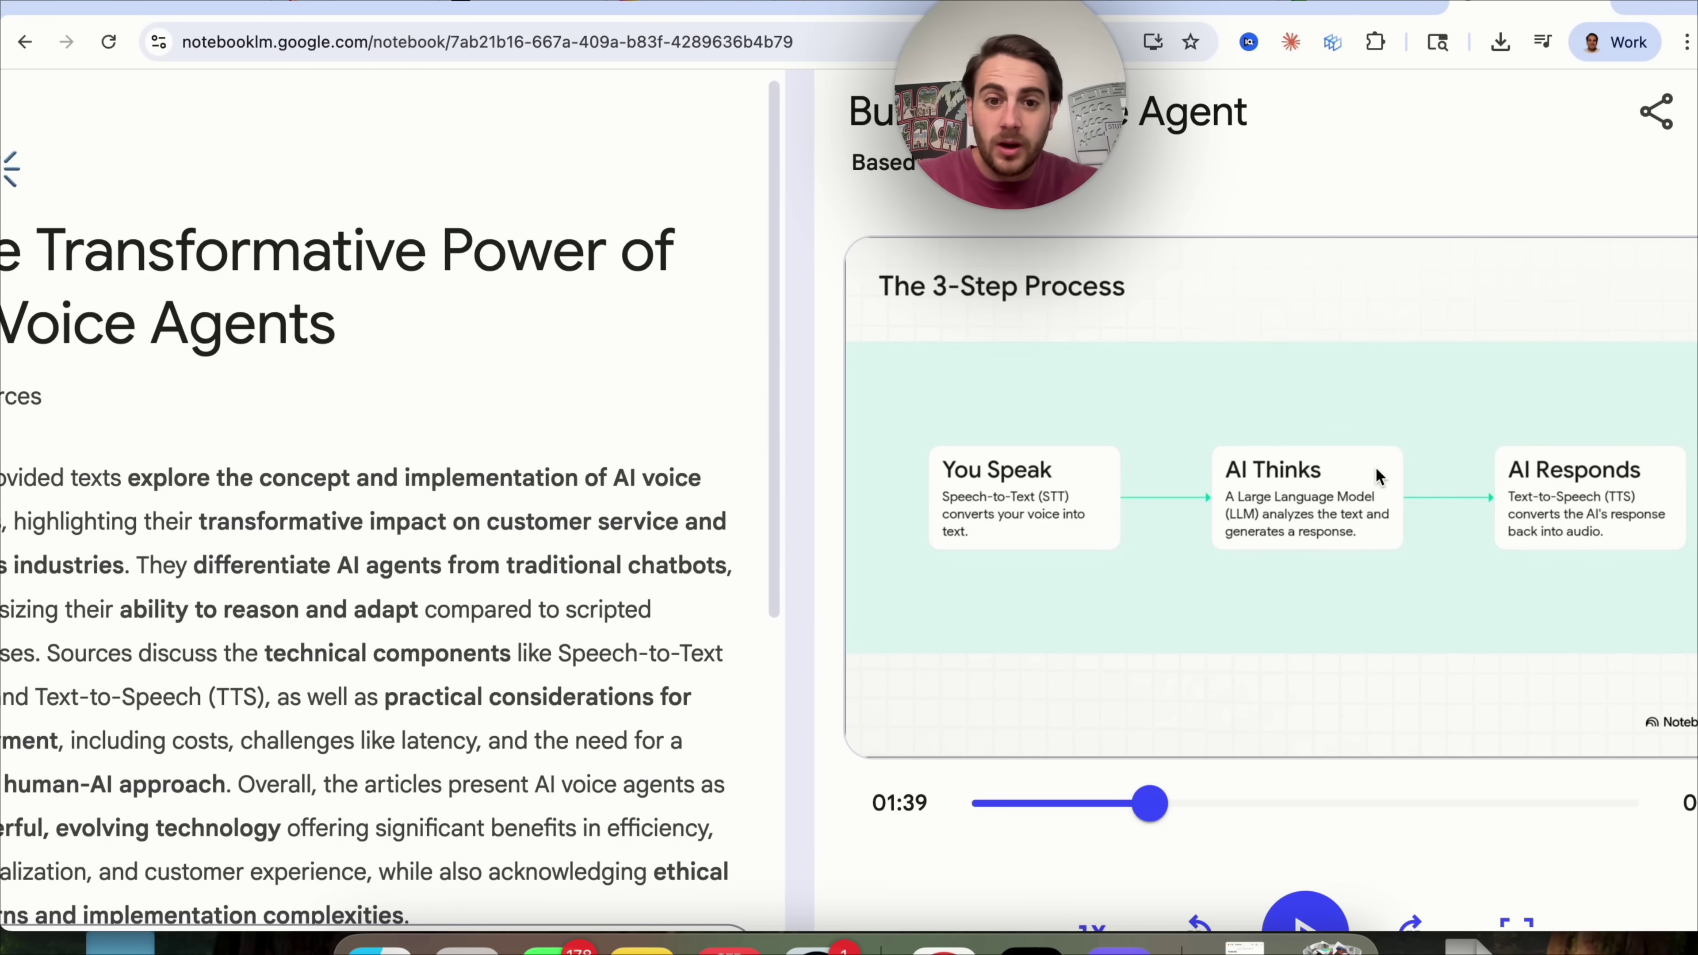
scroll(1376, 470, "down", 5)
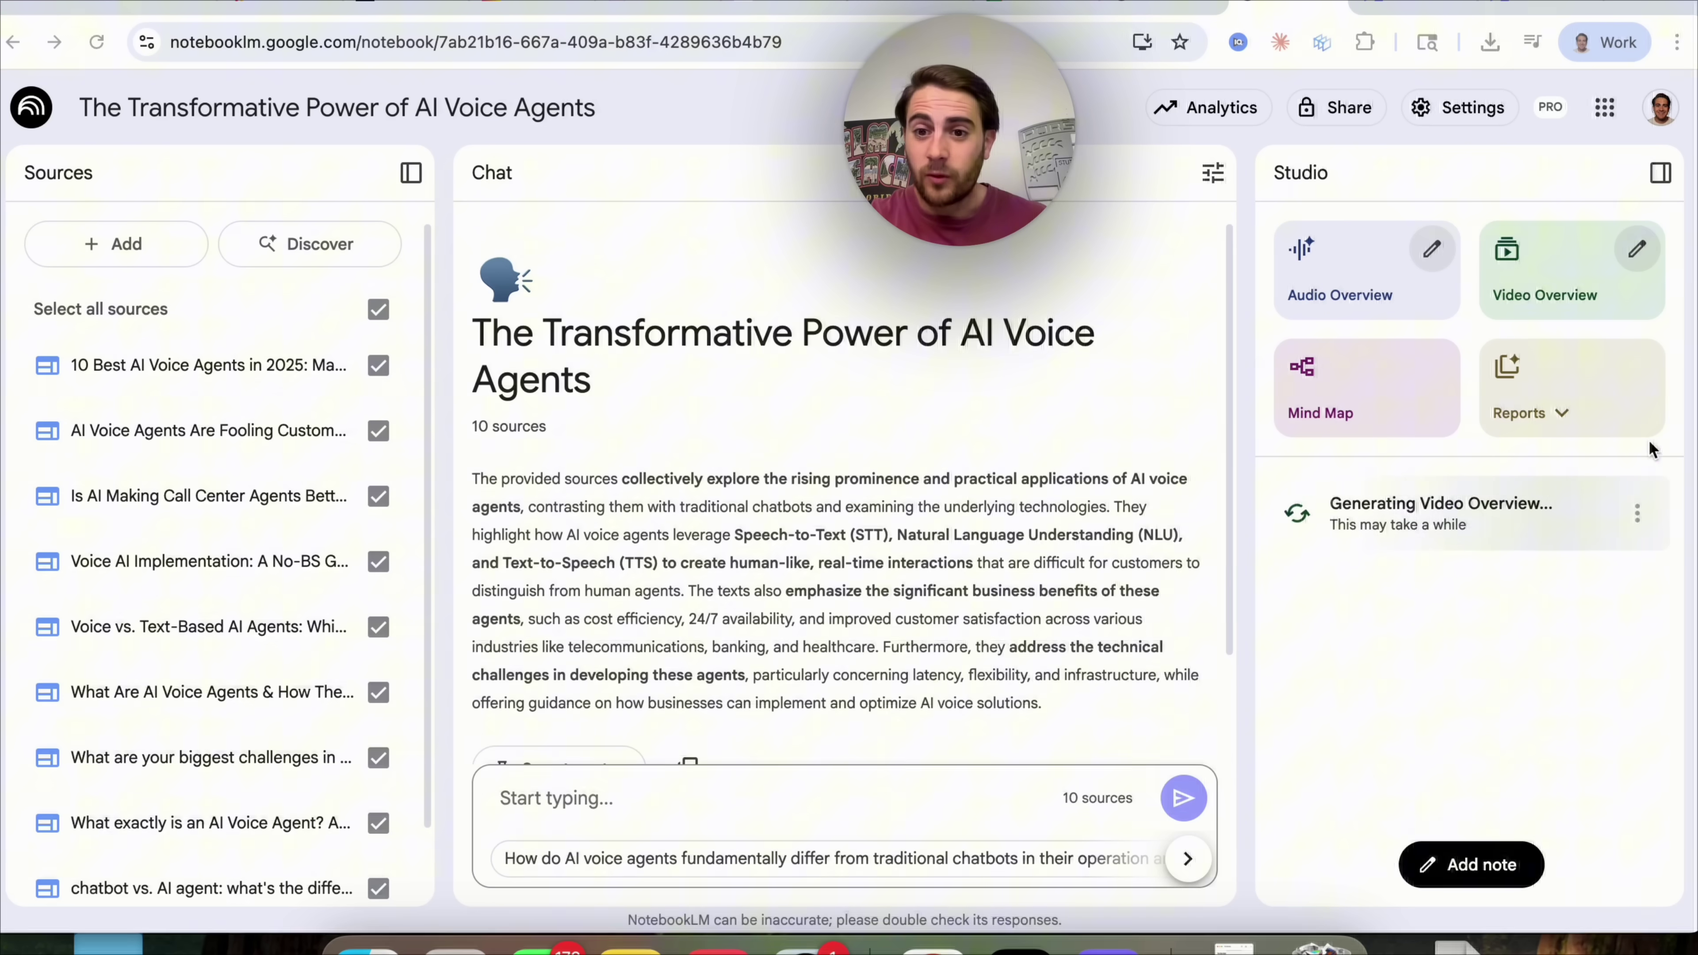
left_click(1576, 427)
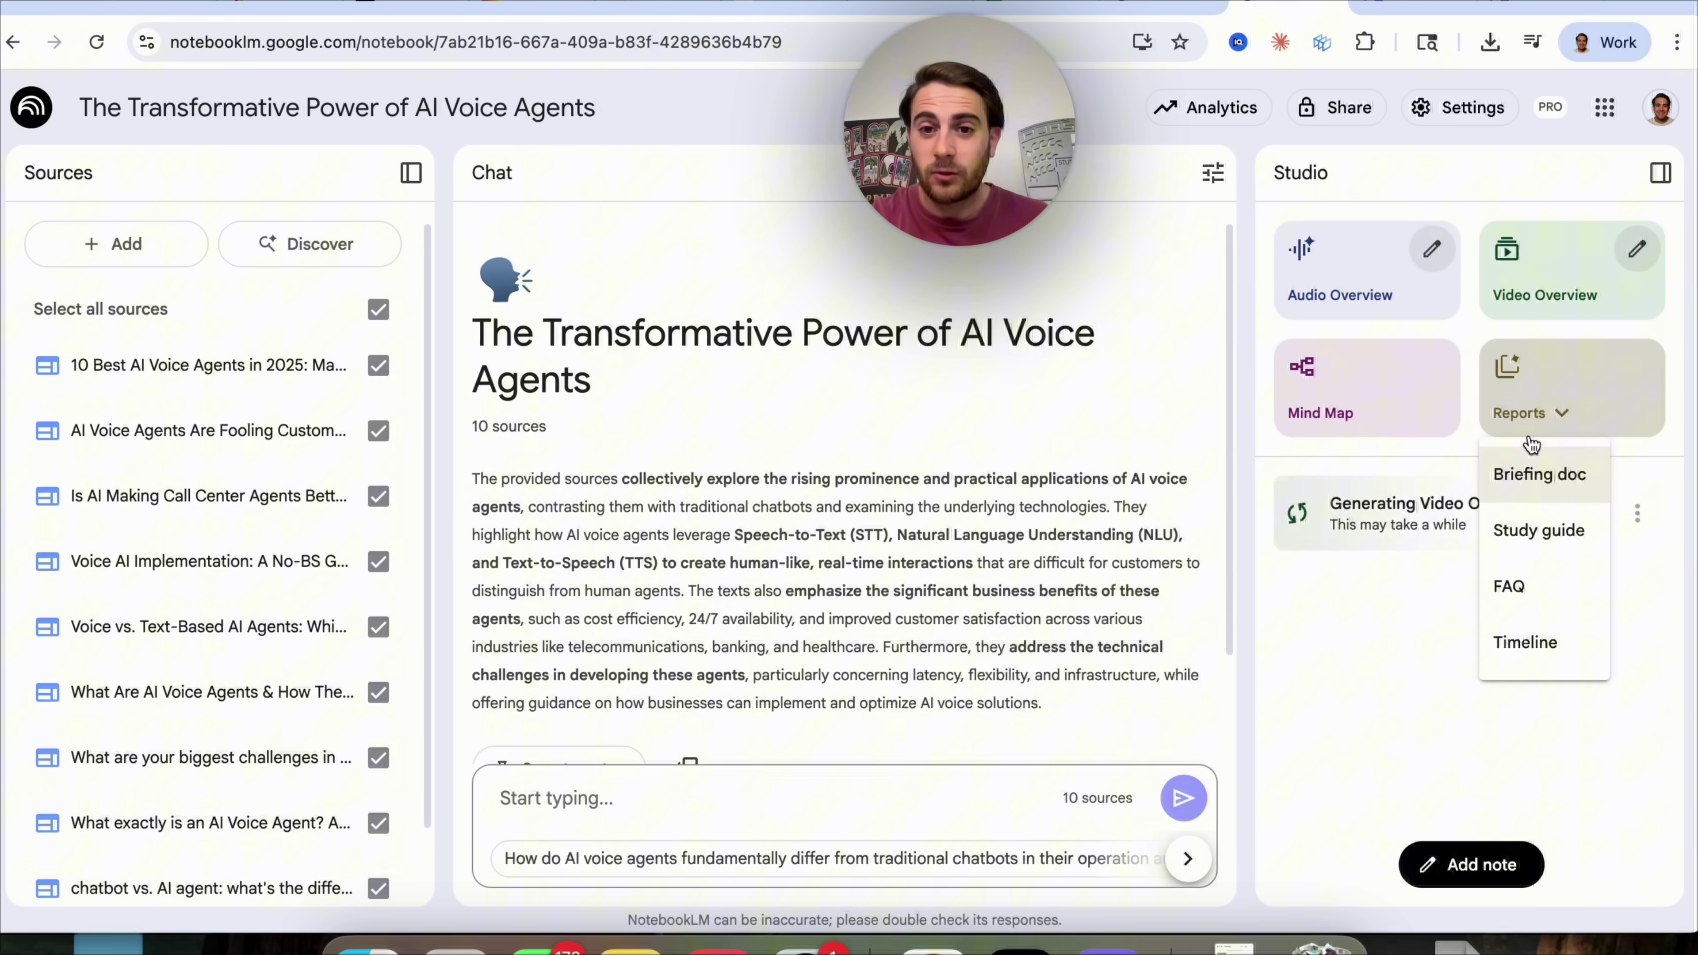
left_click(1533, 423)
left_click(1532, 422)
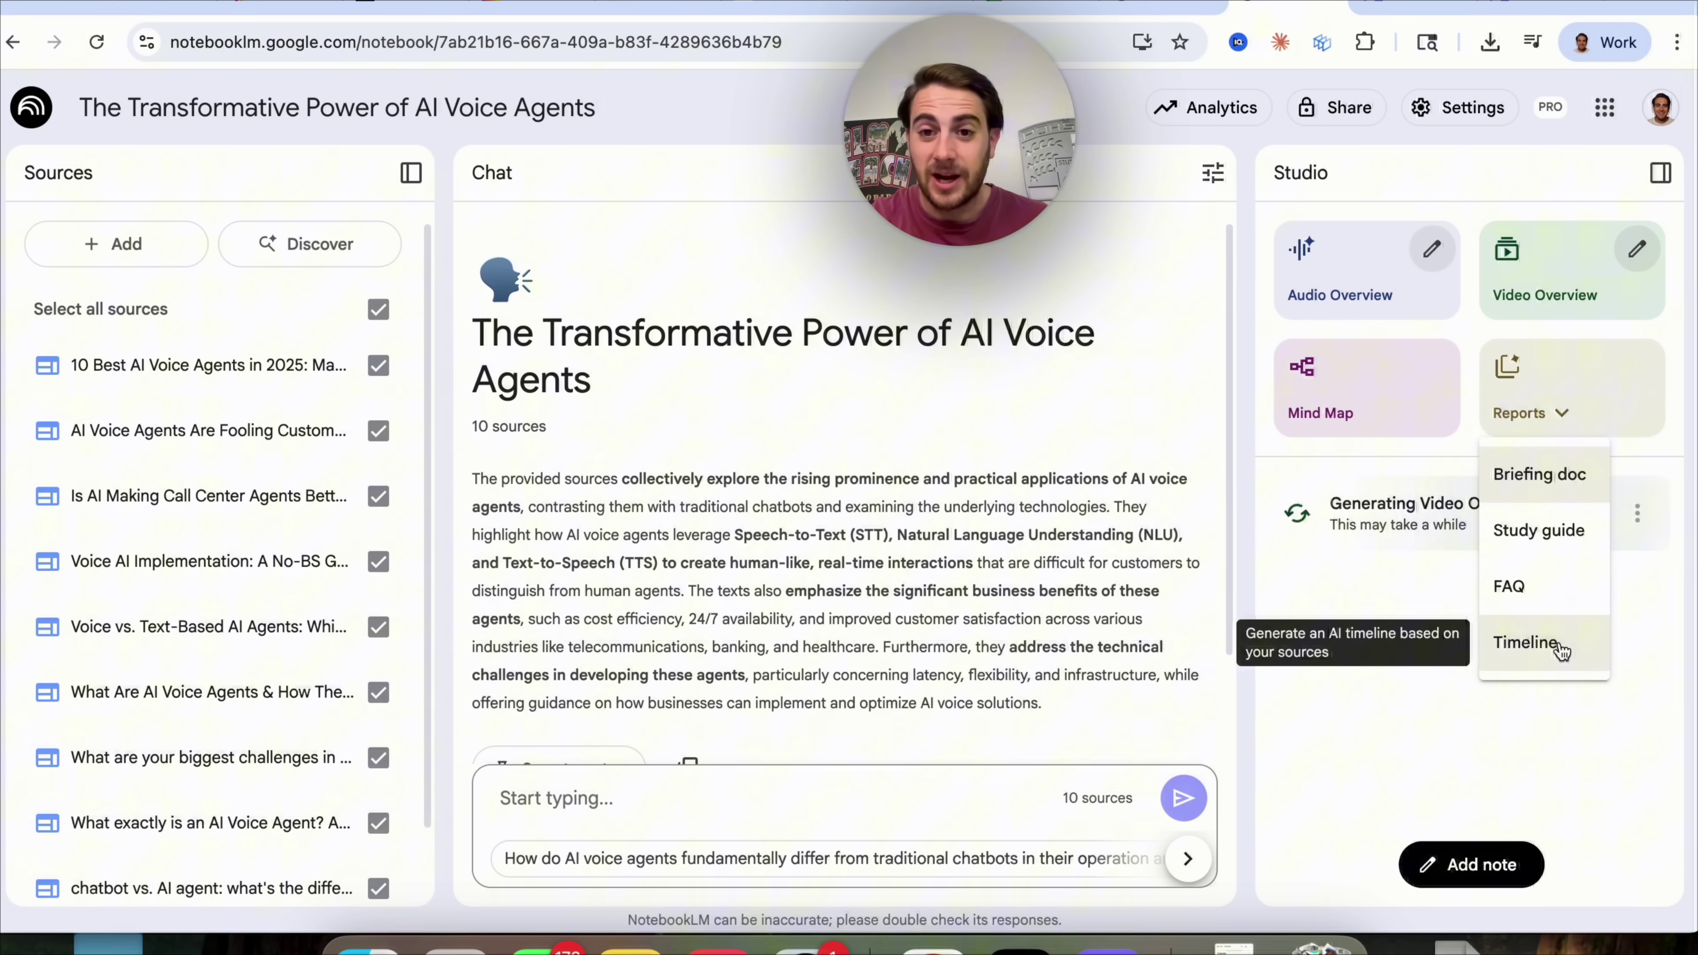
left_click(1222, 510)
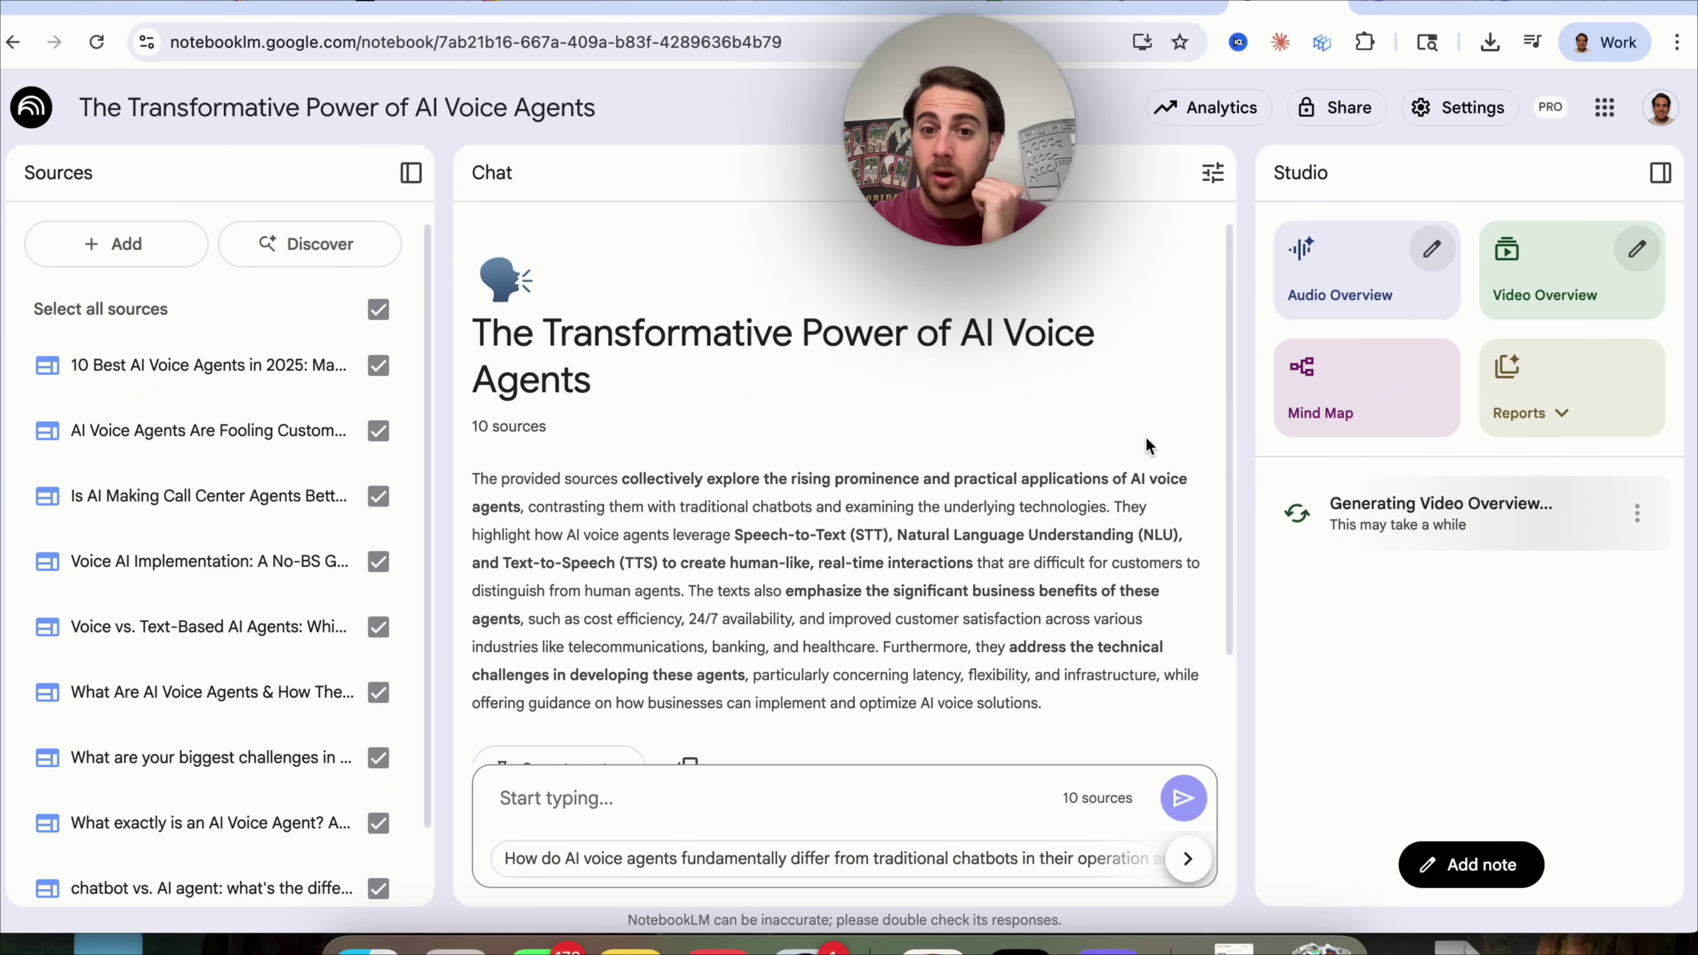
left_click(1568, 413)
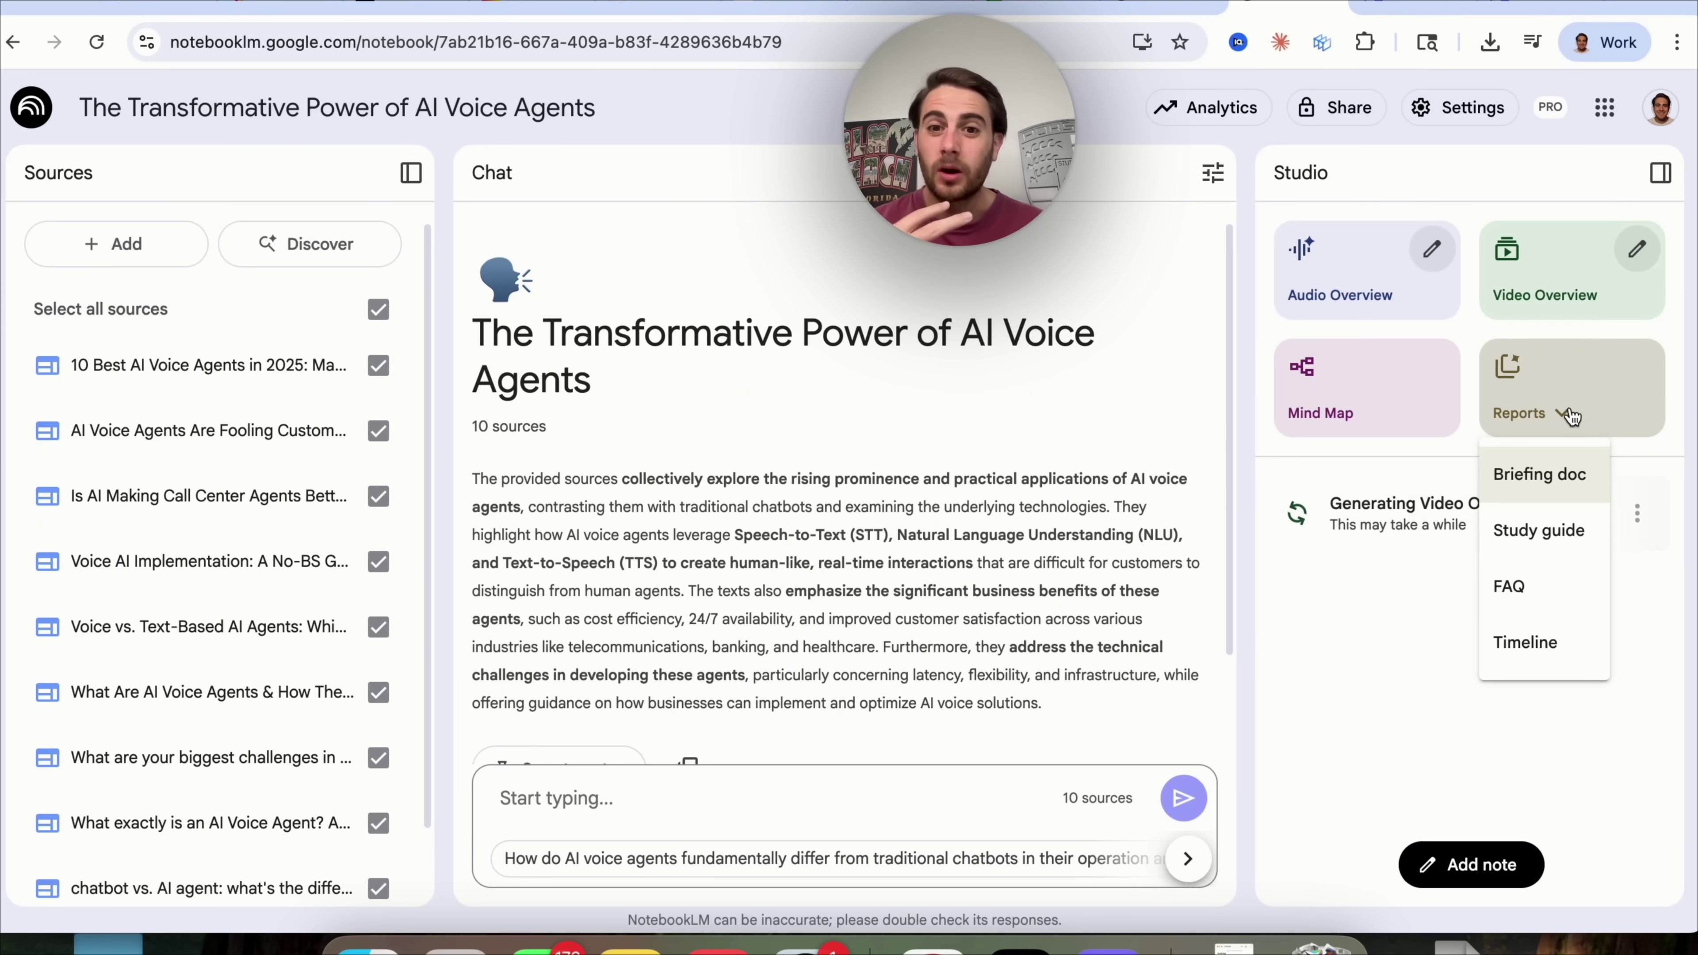
left_click(1563, 468)
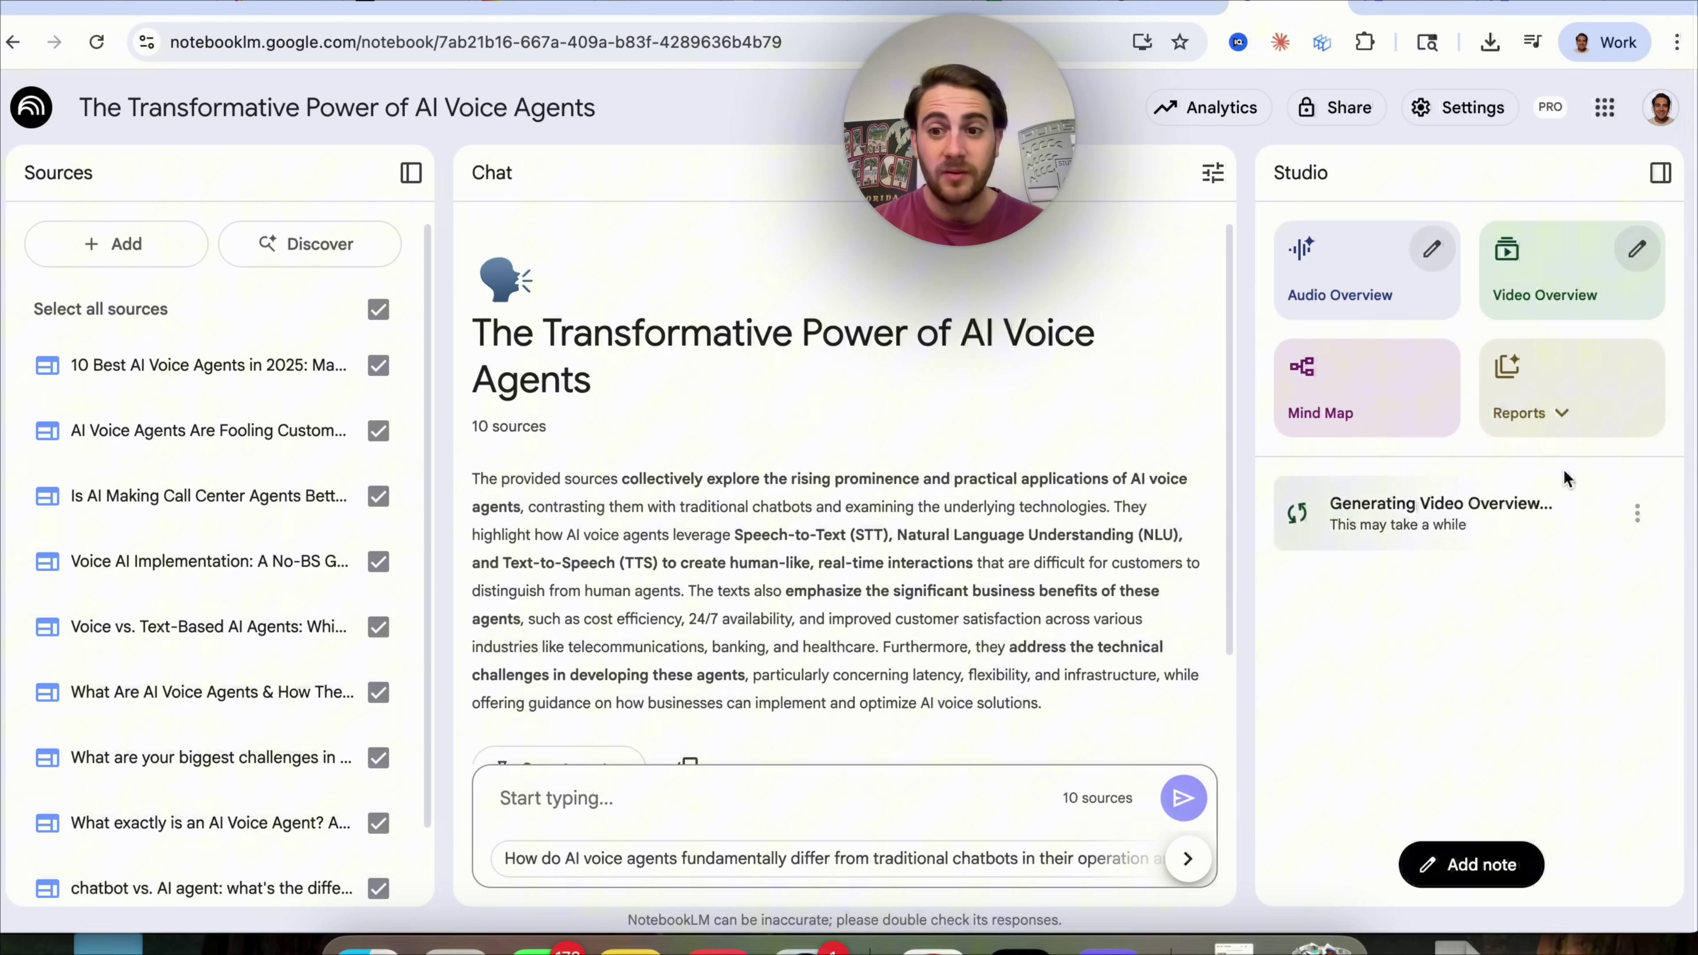
left_click(1553, 427)
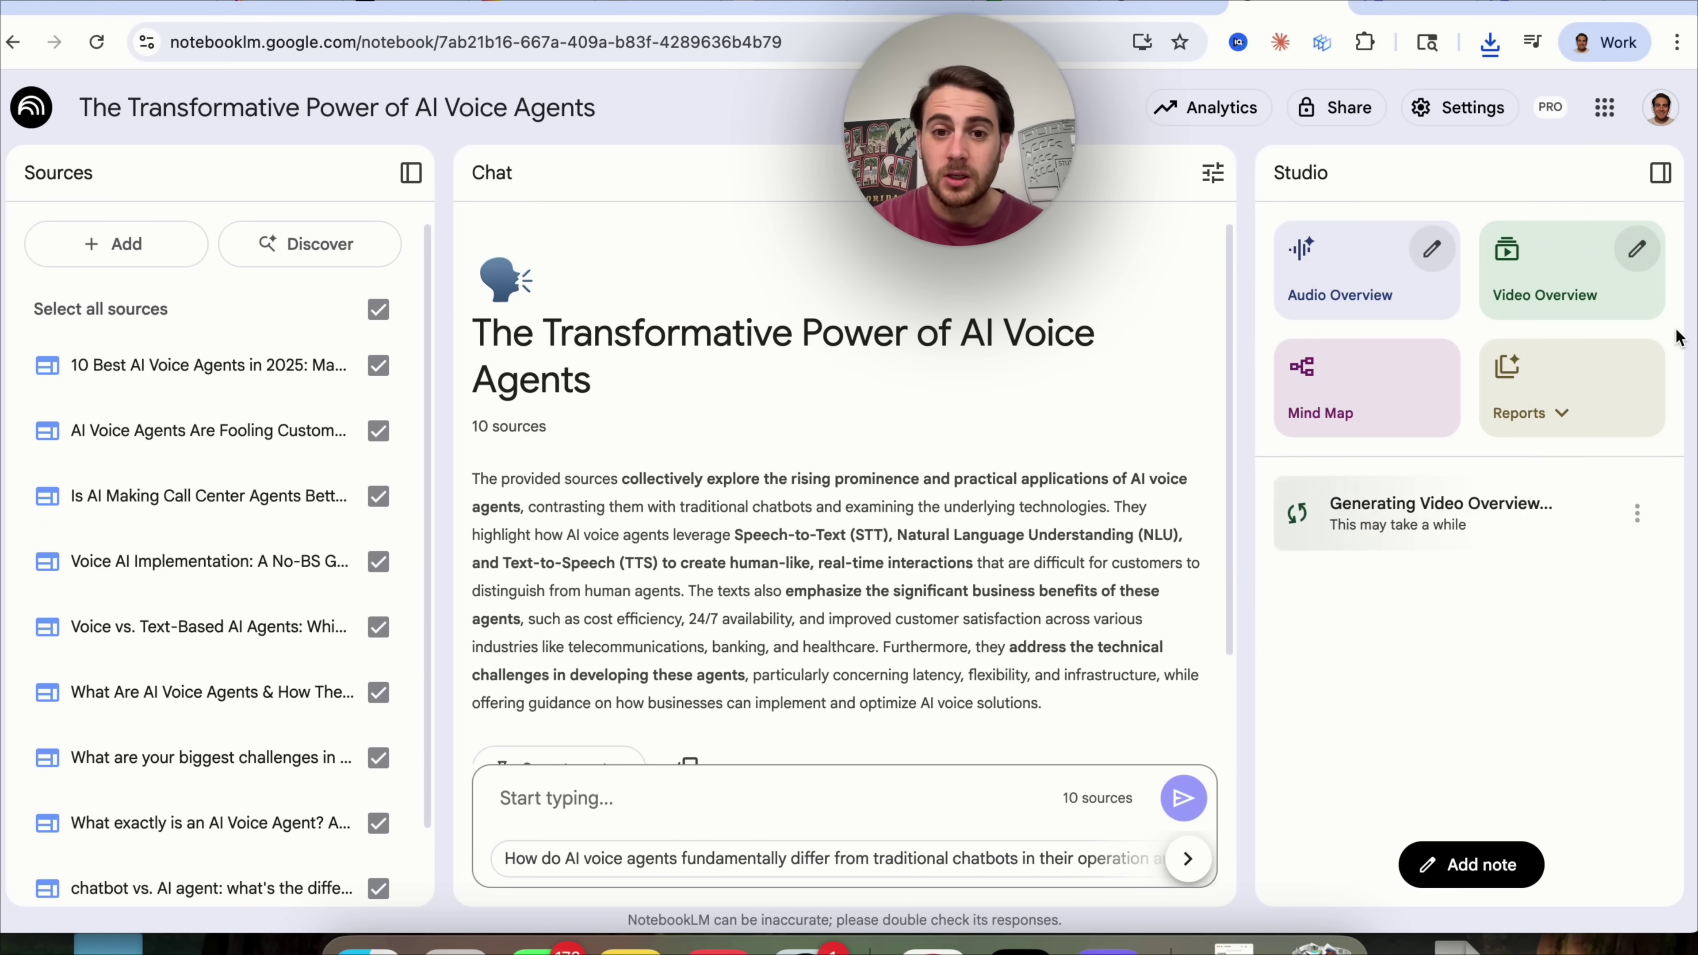
left_click(1554, 421)
left_click(1565, 475)
left_click(1564, 422)
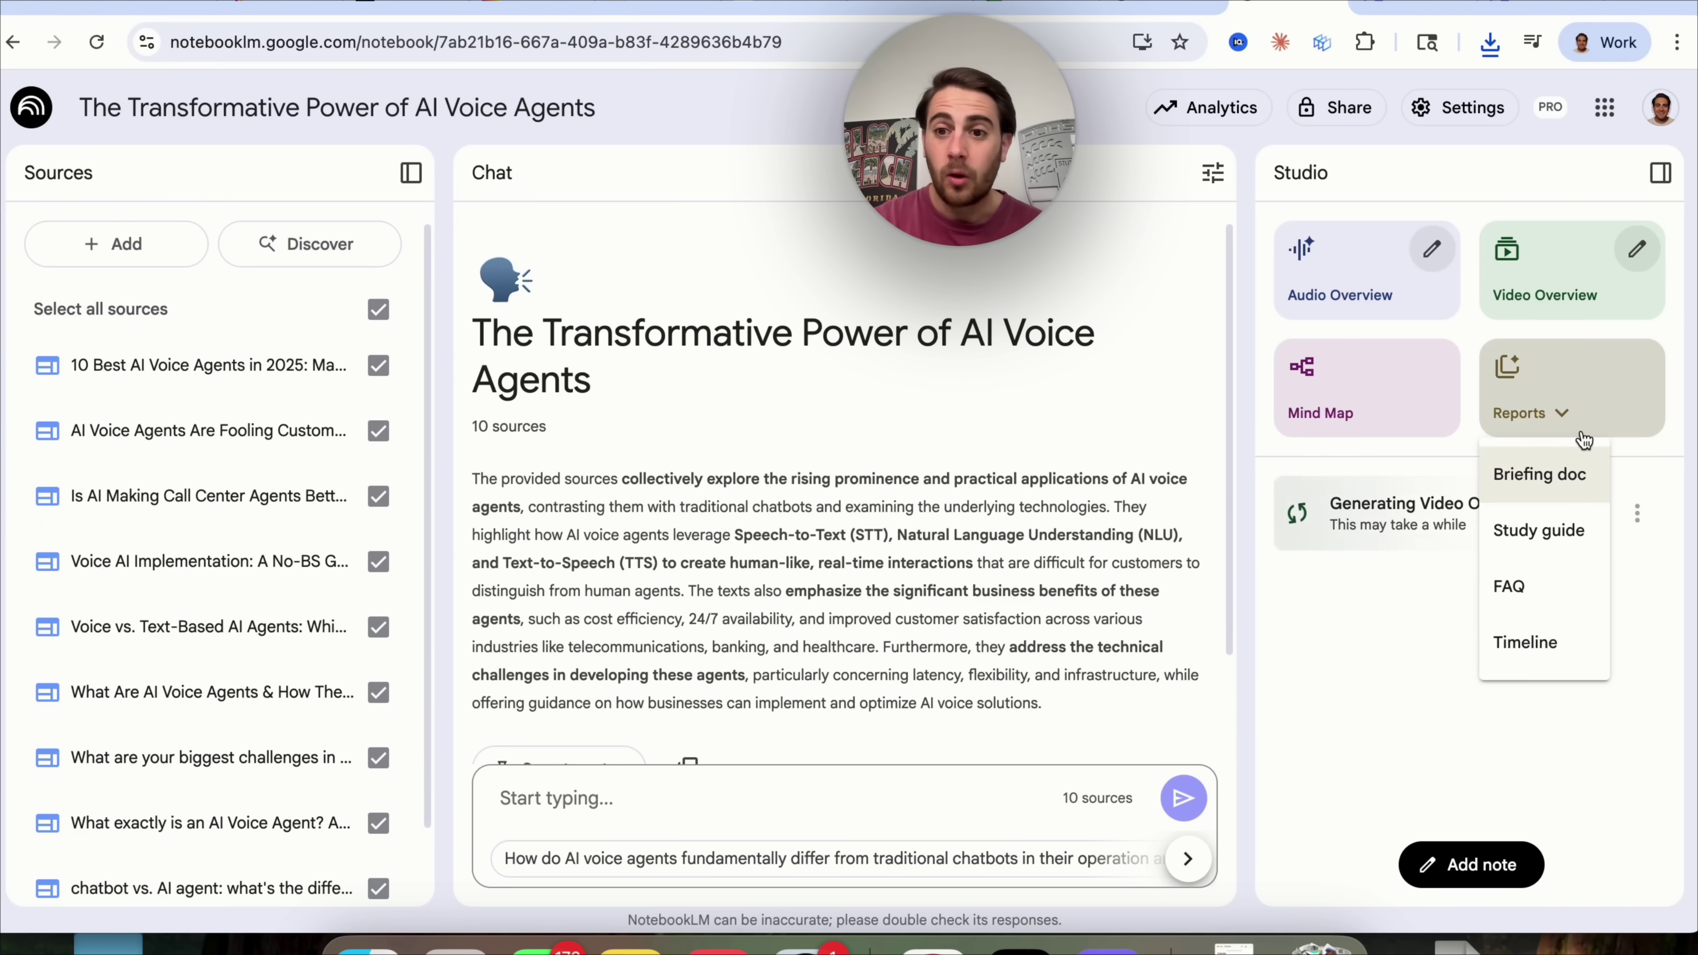
left_click(1549, 645)
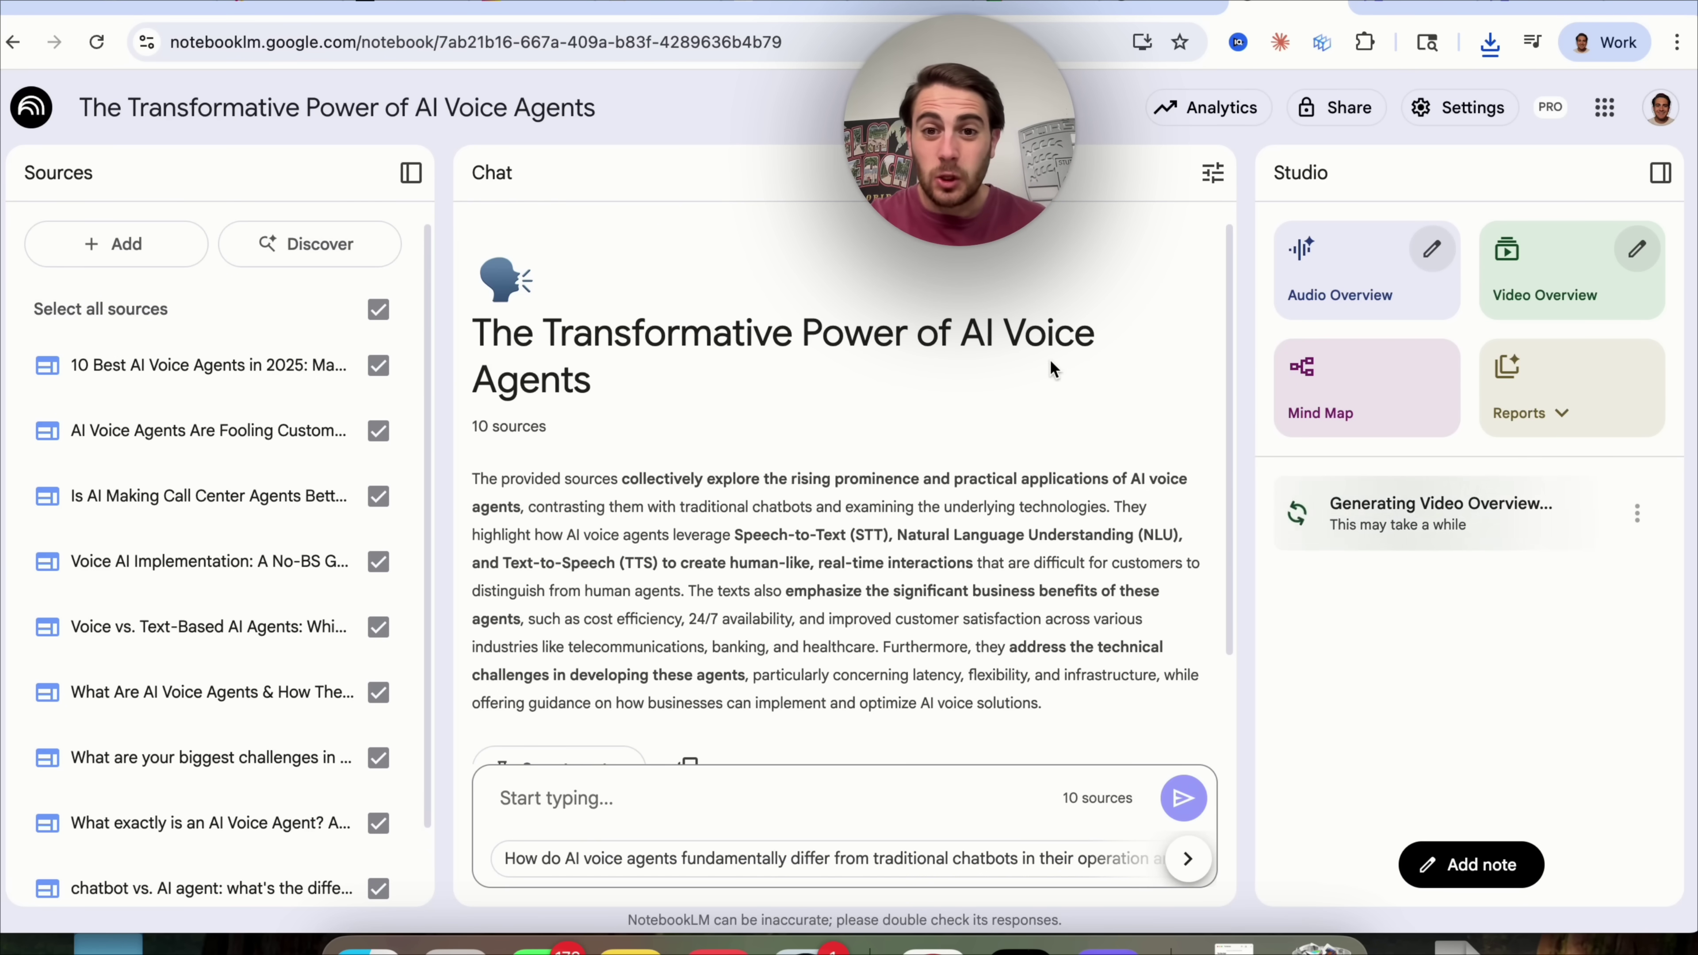
left_click(1347, 124)
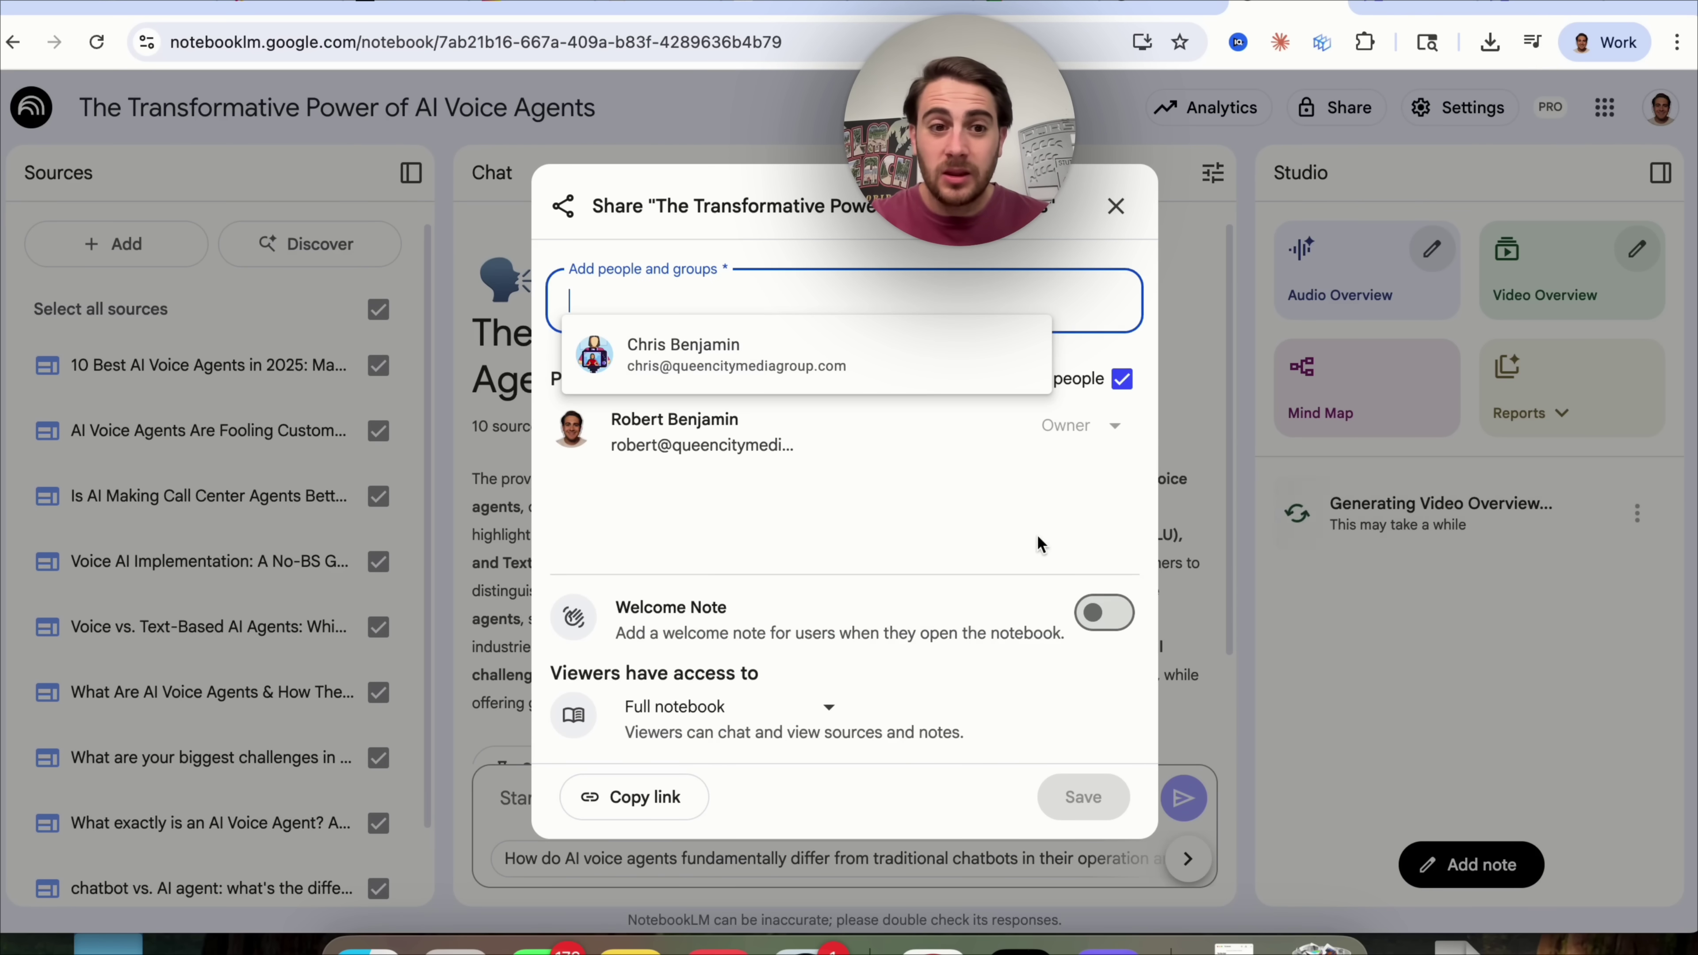
left_click(1086, 611)
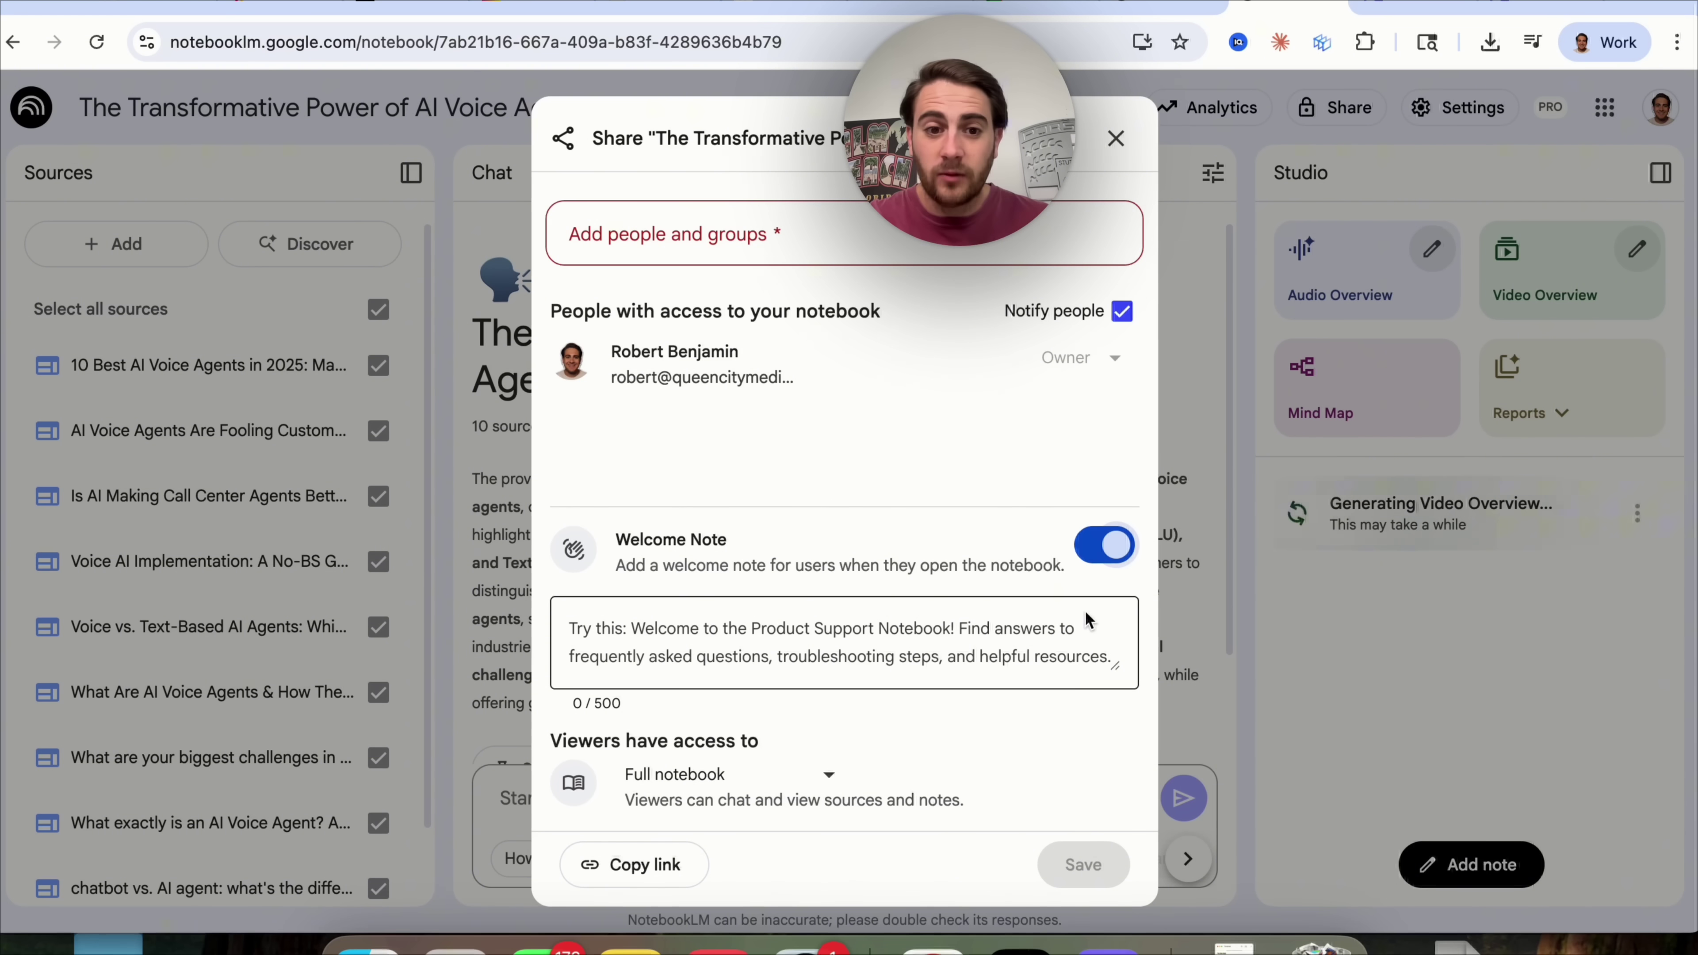
left_click(717, 634)
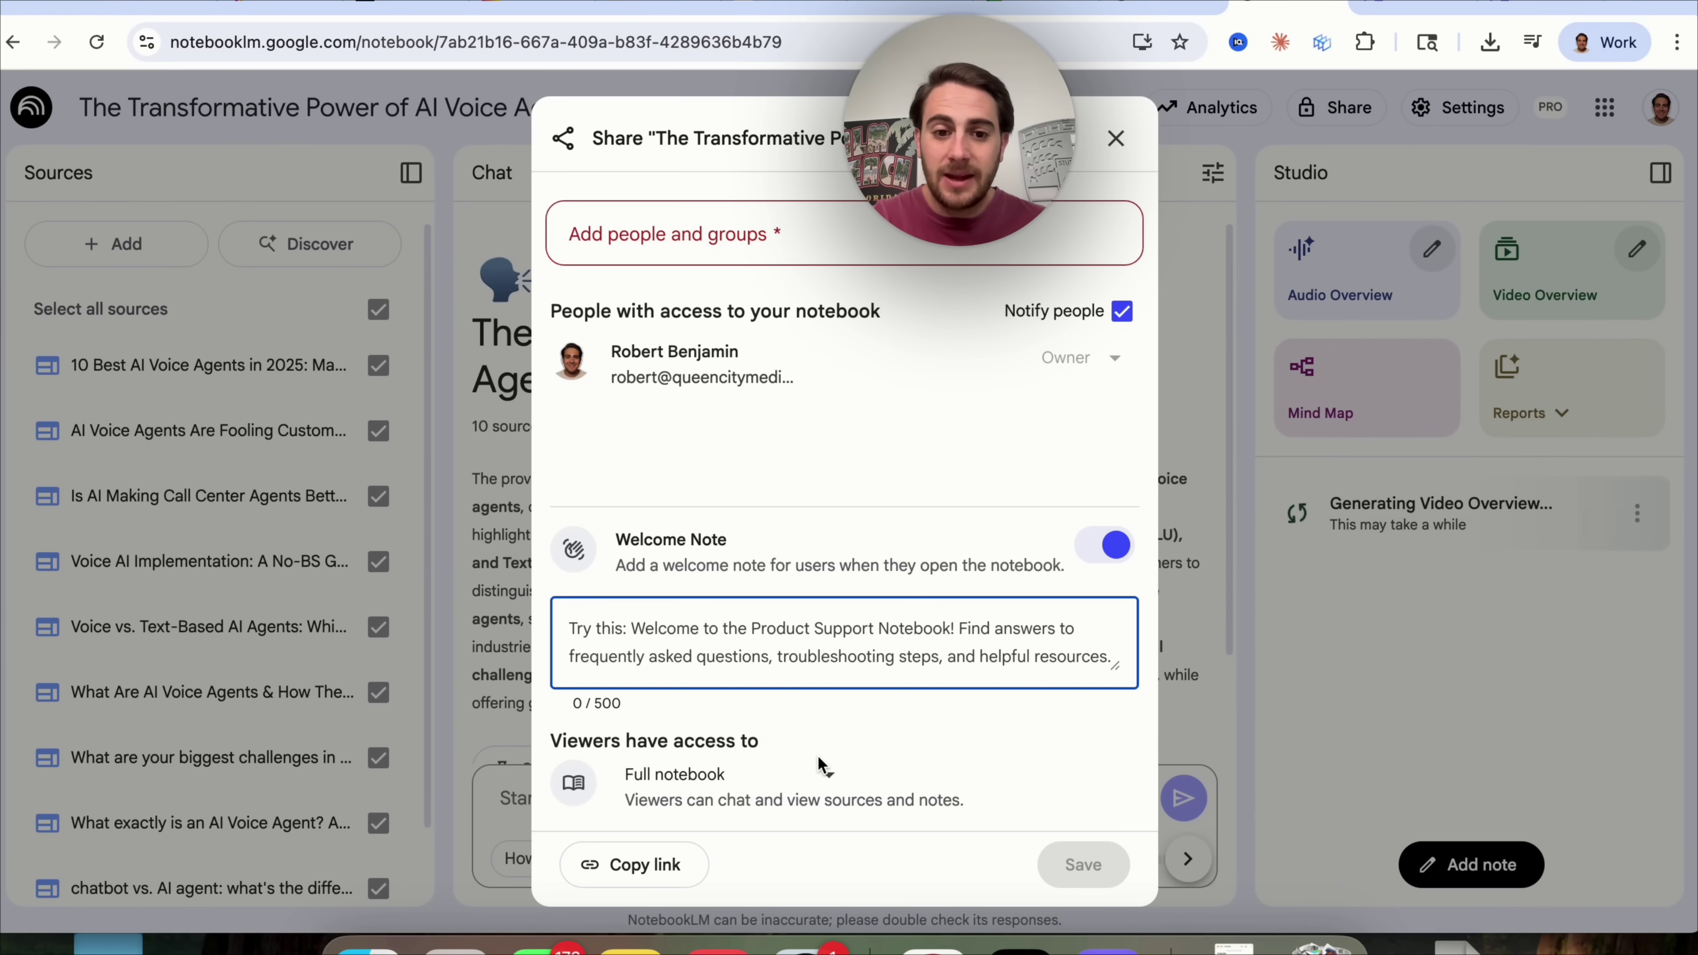
left_click(829, 775)
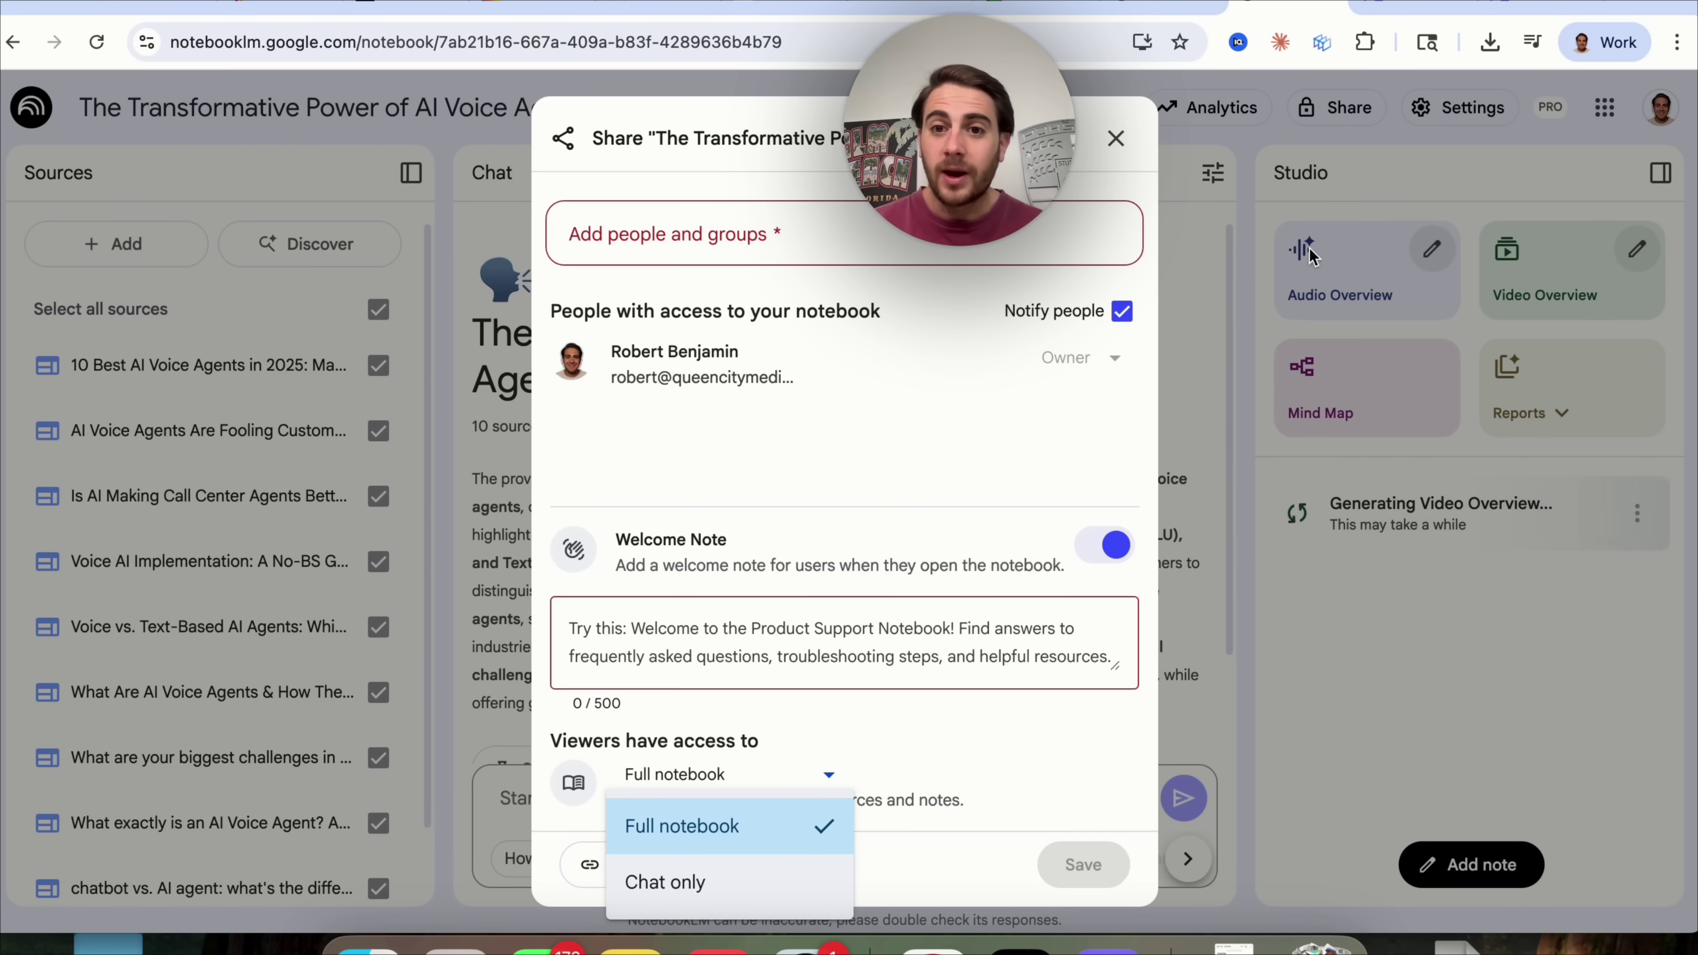
left_click(1224, 296)
Close sharing settings, open Analytics, and select the sentence requiring 4+ shared users and recent chat.
left_click(1153, 122)
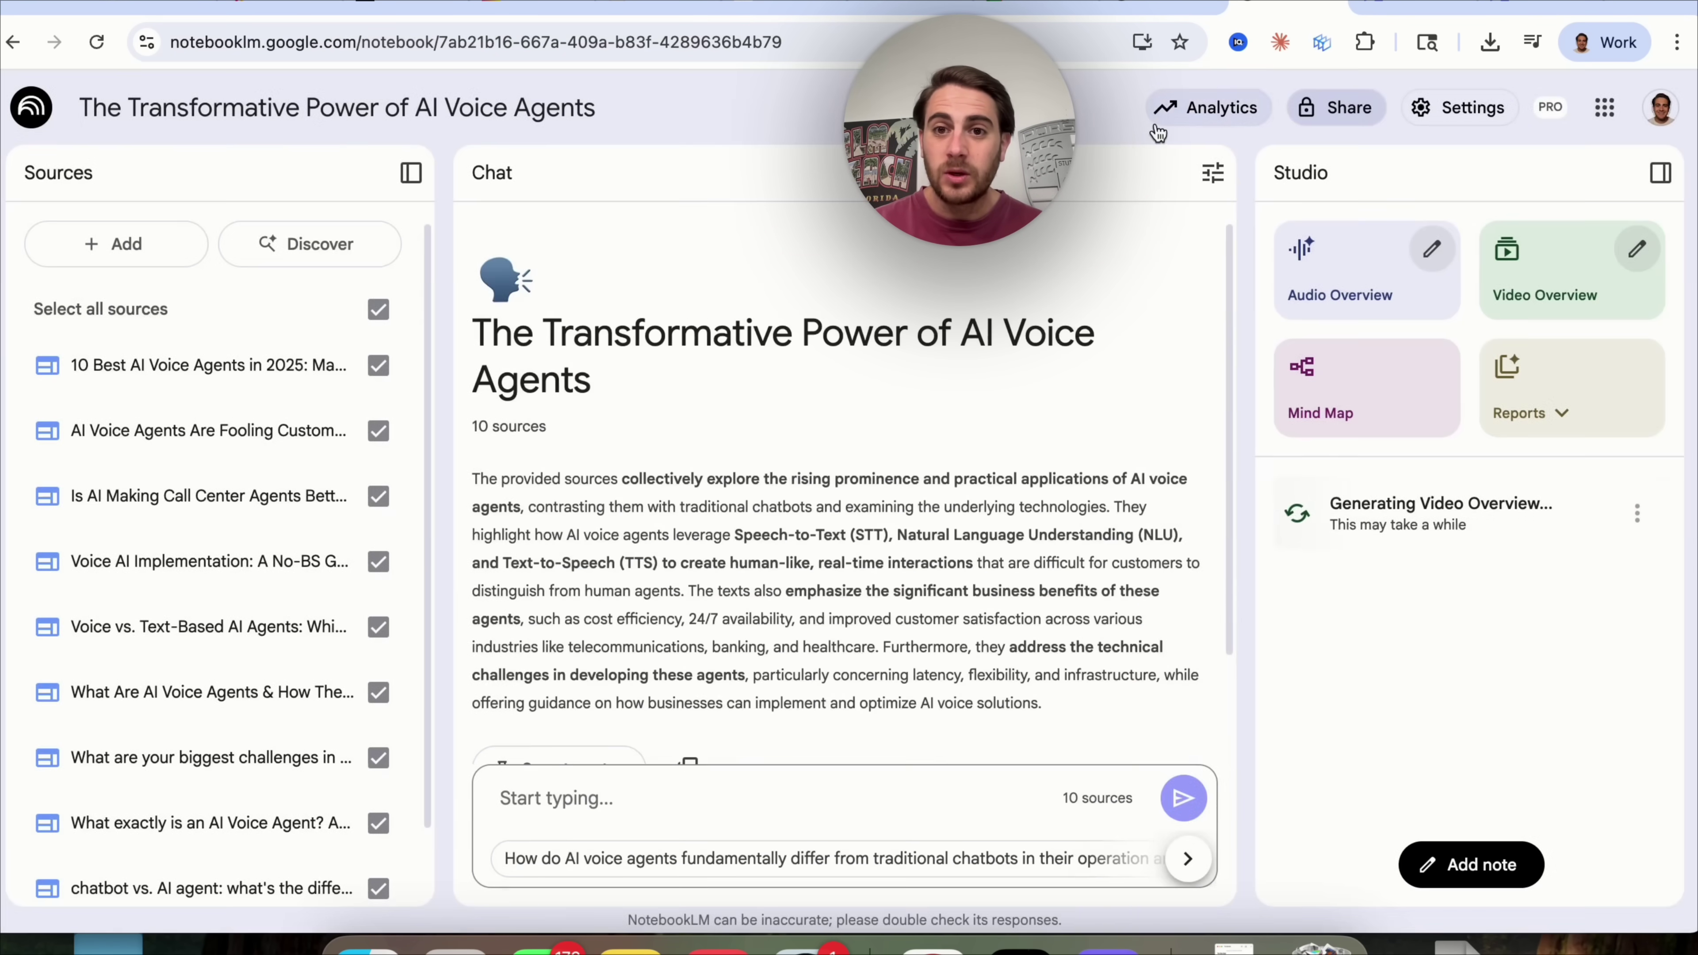
left_click(1154, 122)
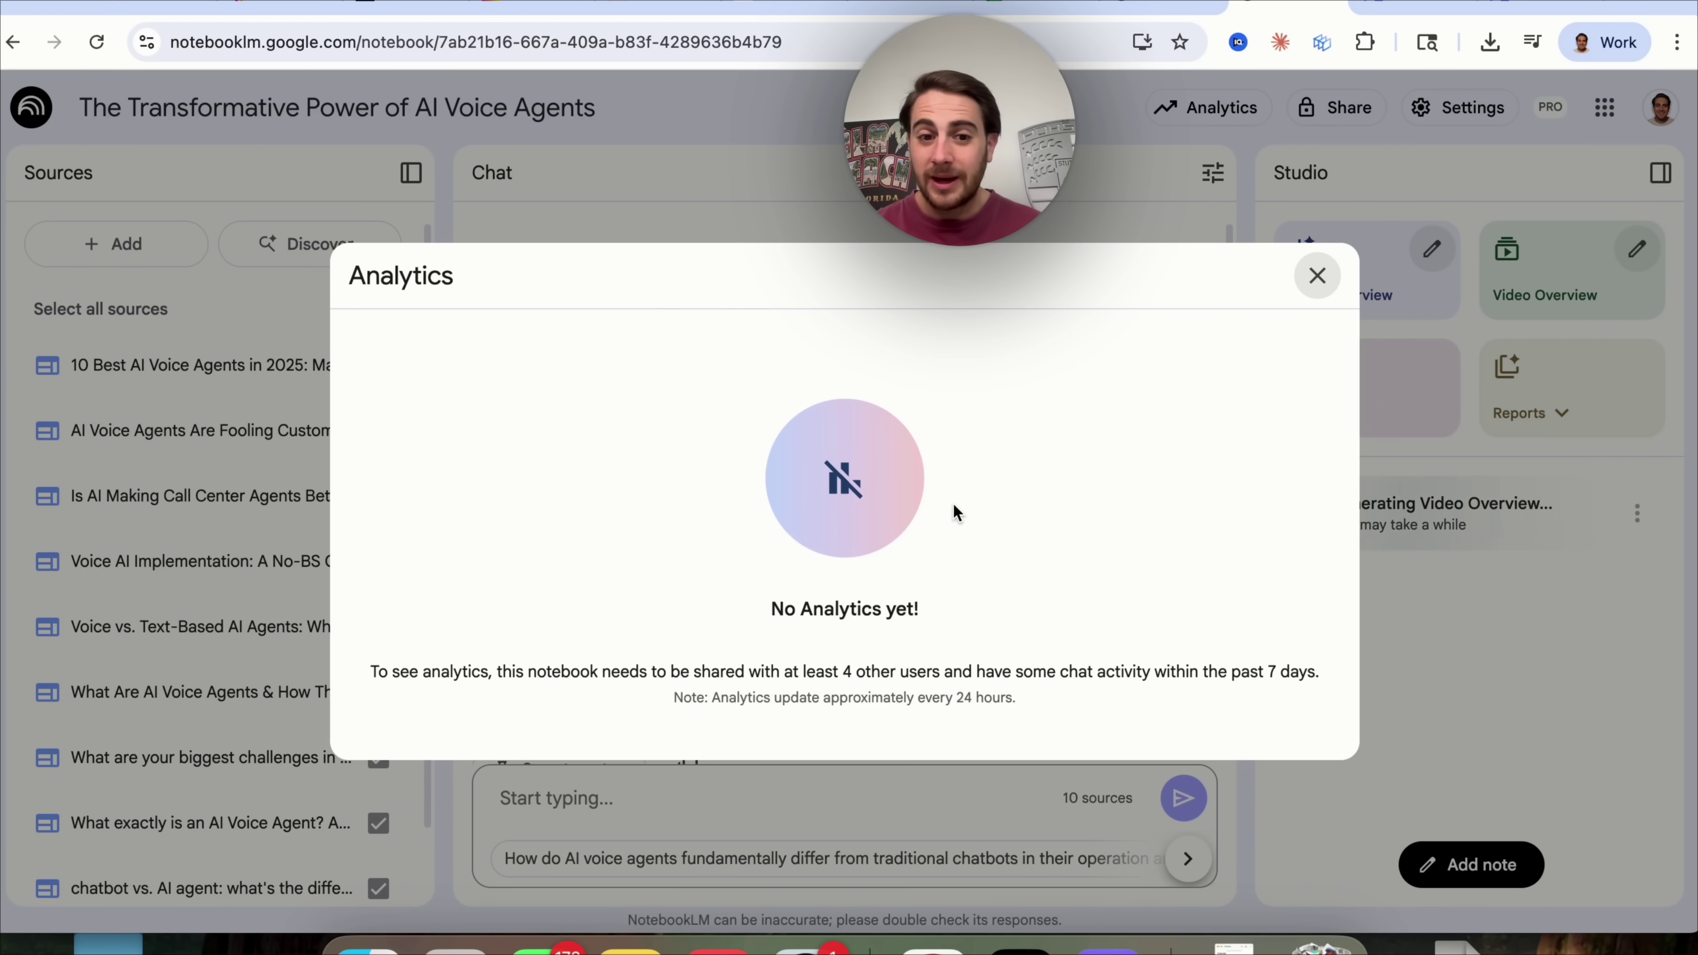
triple_click(847, 682)
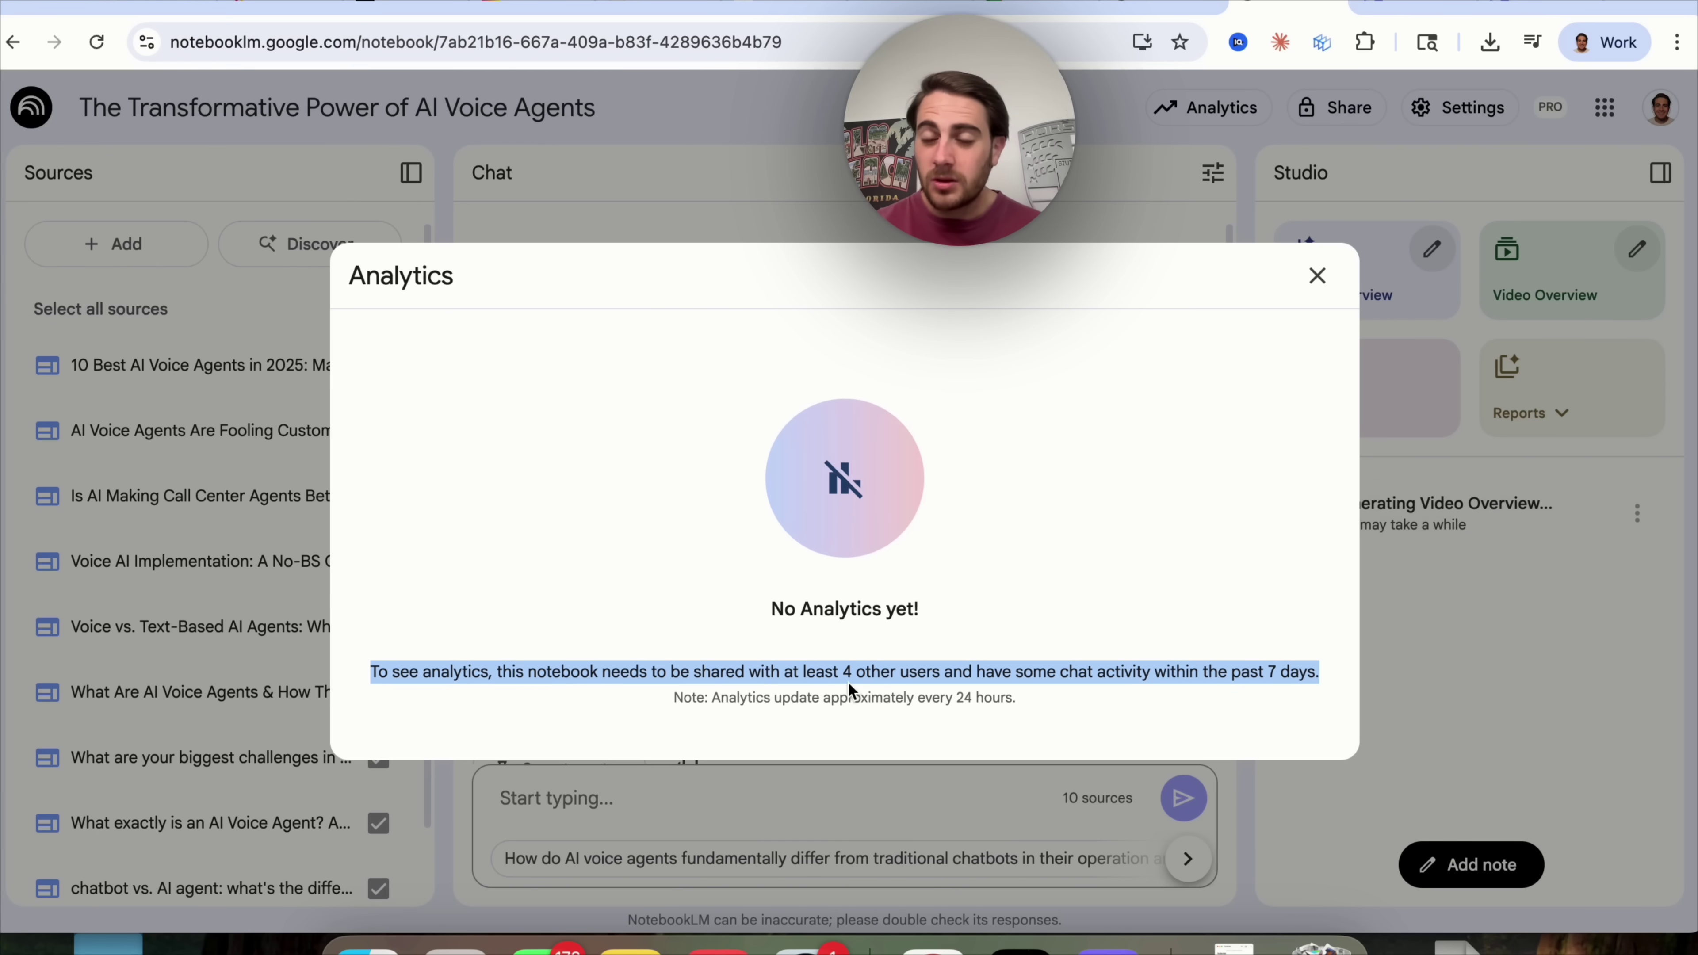